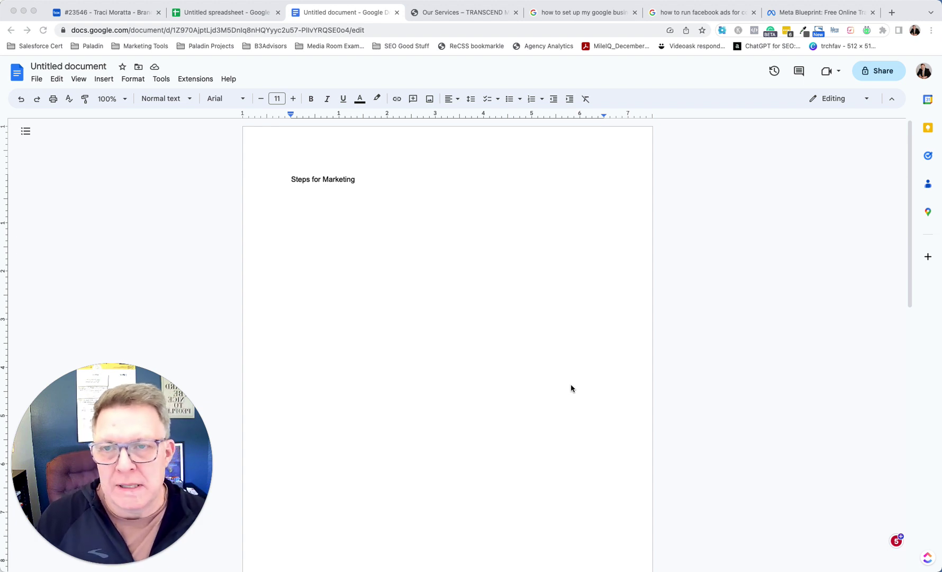
Step: Start a numbered list under "Steps for Marketing" with the first item "Set up your Google Business Profile -"
{"action": "left_click", "coordinate": [365, 183]}
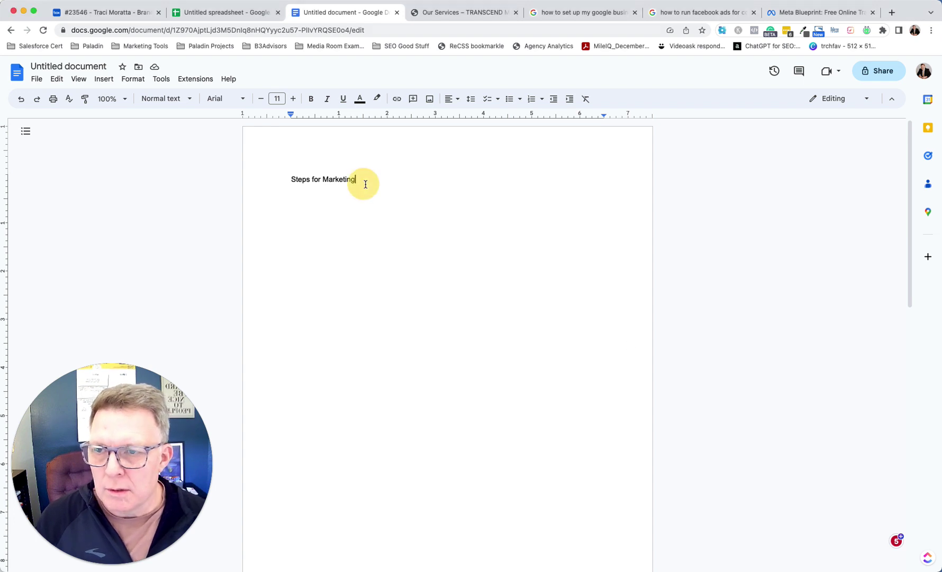
{"action": "key", "text": "Return"}
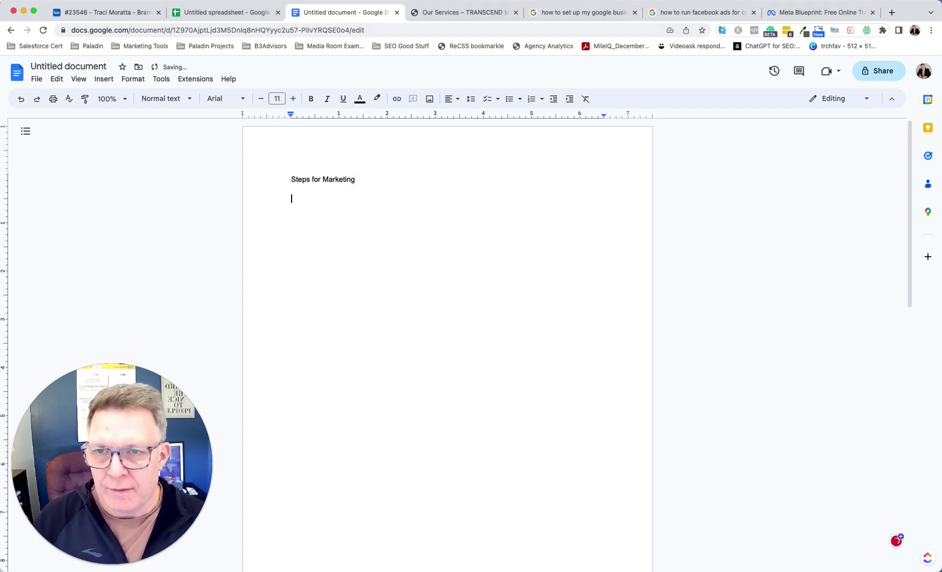
{"action": "type", "text": "1. Set up"}
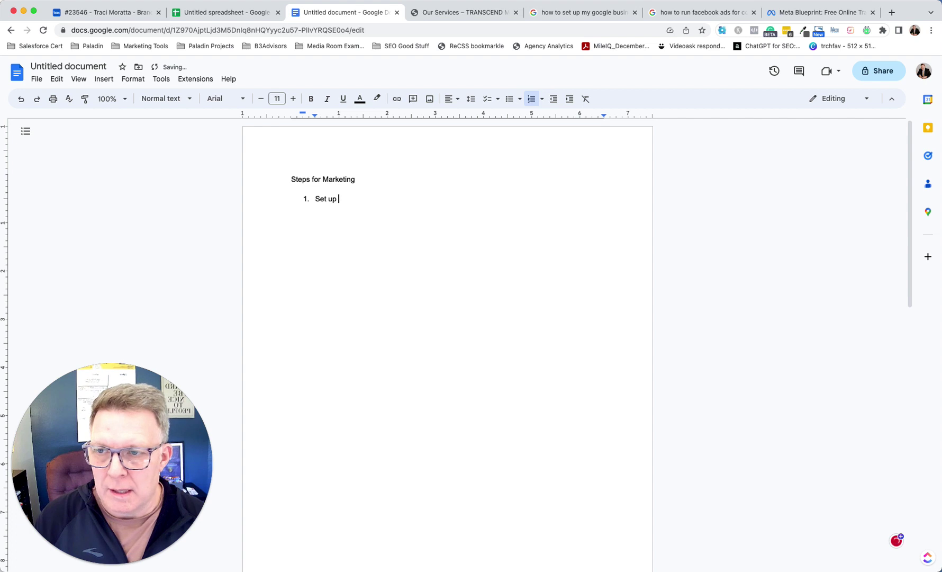
{"action": "key", "text": "BackSpace"}
{"action": "type", "text": "p your Gogl"}
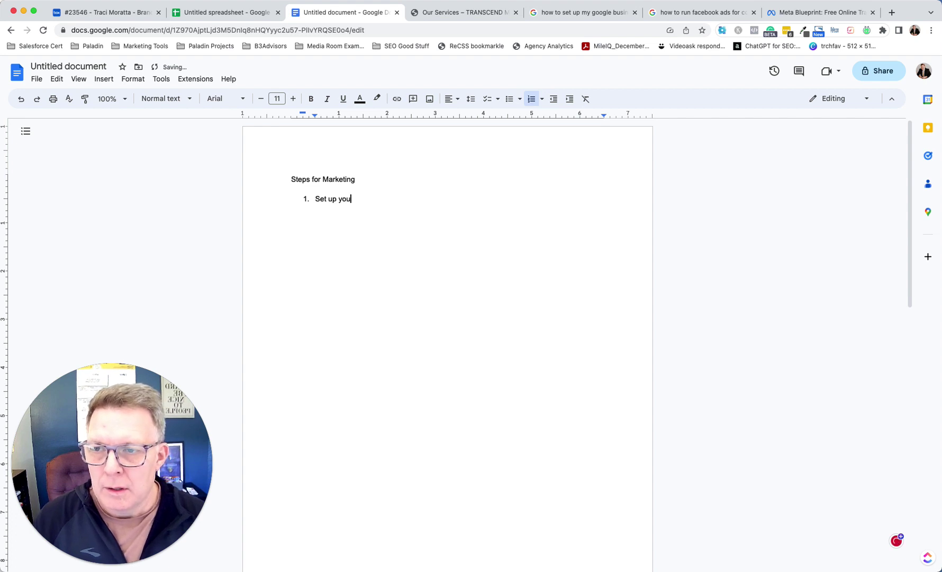
{"action": "key", "text": "BackSpace"}
{"action": "key", "text": "BackSpace"}
{"action": "type", "text": "ogle Bu"}
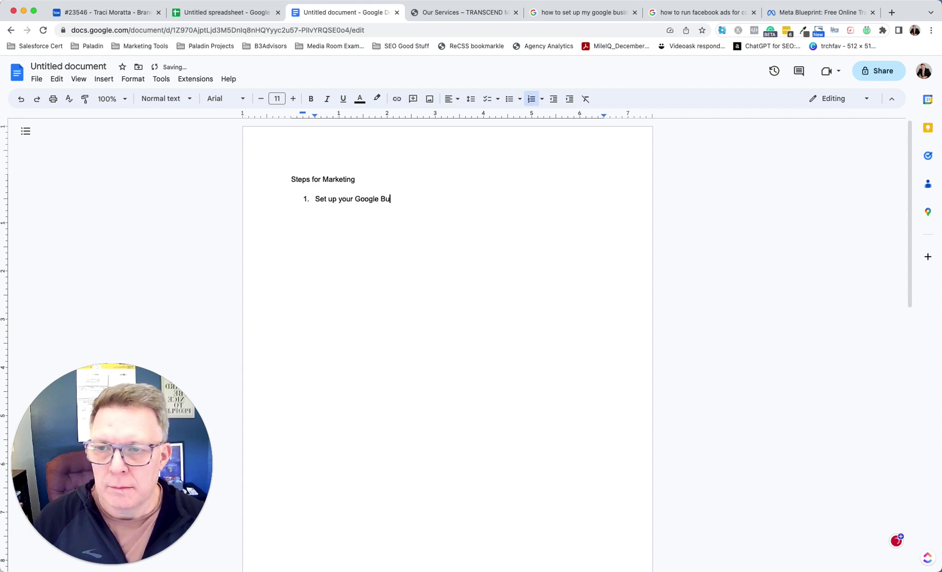
{"action": "type", "text": "siness Prof"}
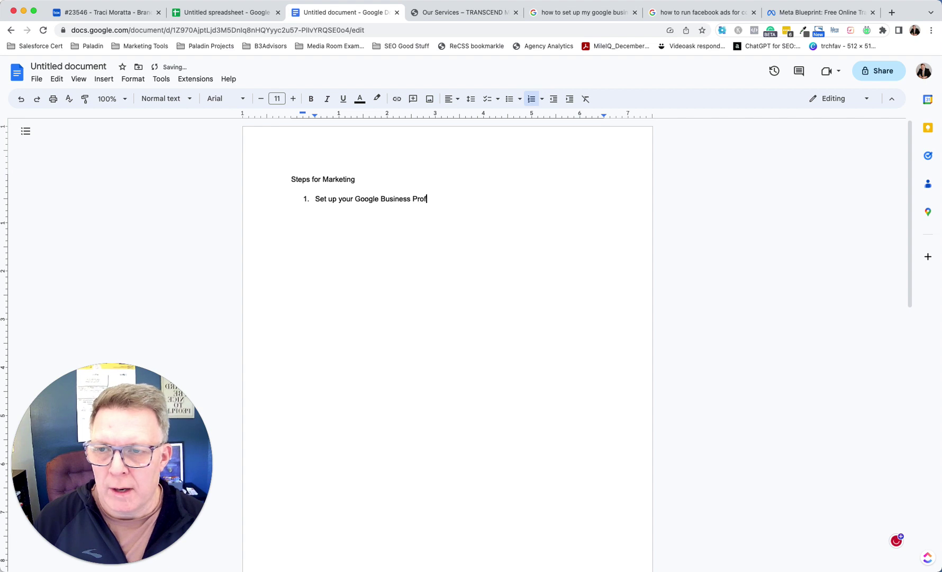
{"action": "type", "text": "ile -"}
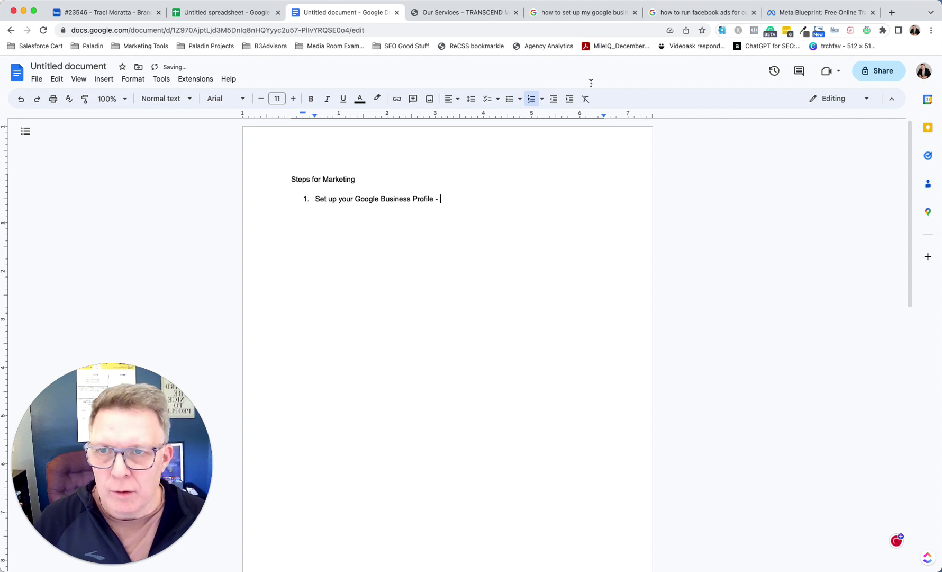
Step: Open the Google Business Profile site from the Google search results and paste its web address at the end of list item 1
{"action": "left_click", "coordinate": [570, 15]}
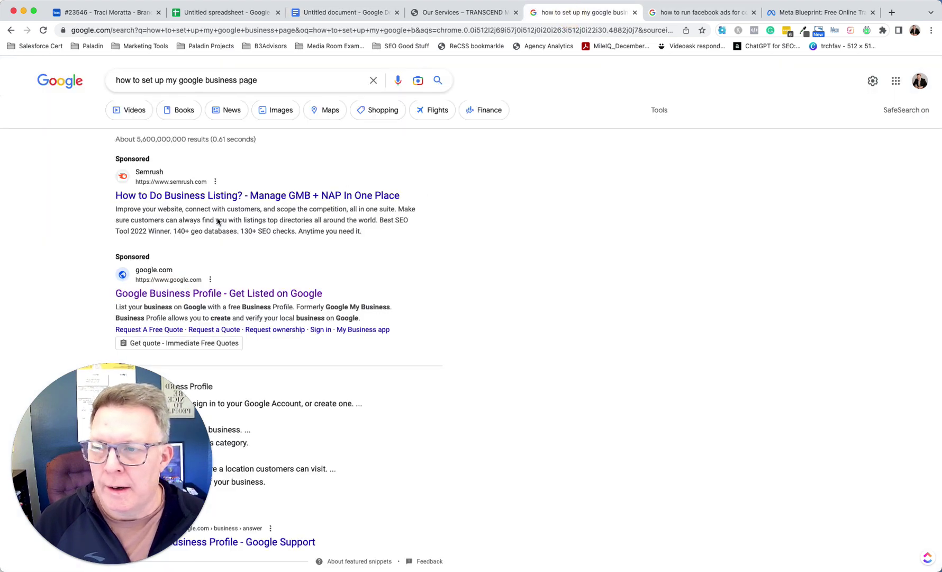
{"action": "left_click", "coordinate": [245, 298]}
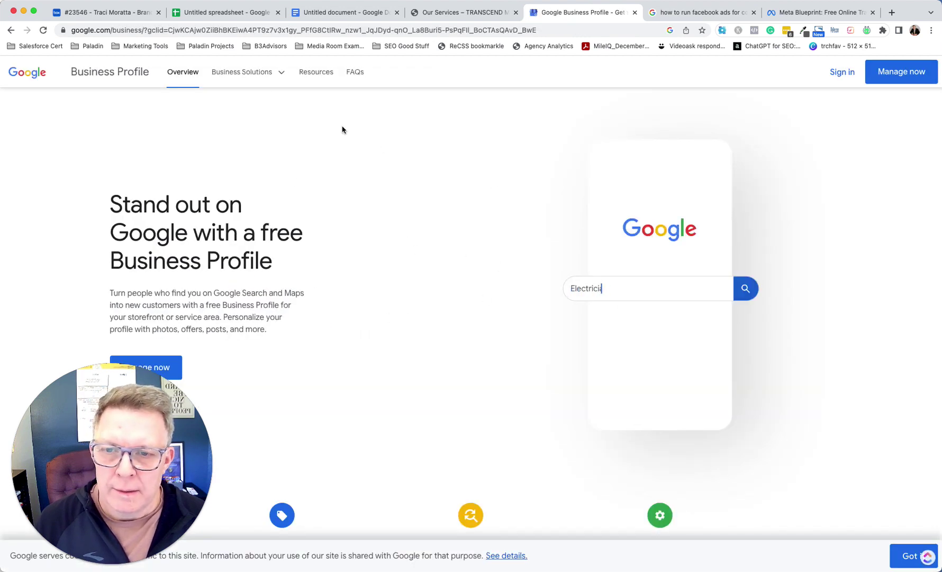
{"action": "left_click", "coordinate": [558, 29]}
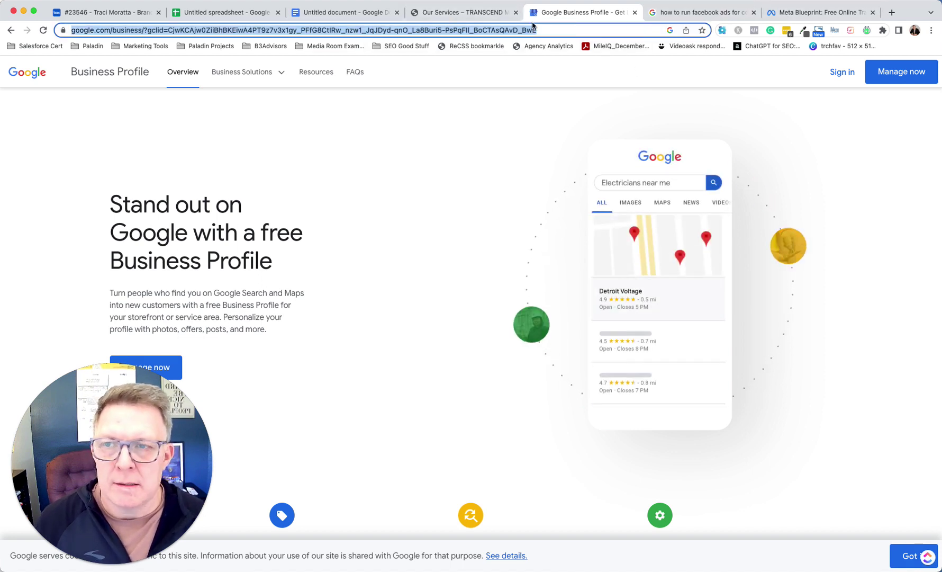
{"action": "left_click", "coordinate": [344, 12]}
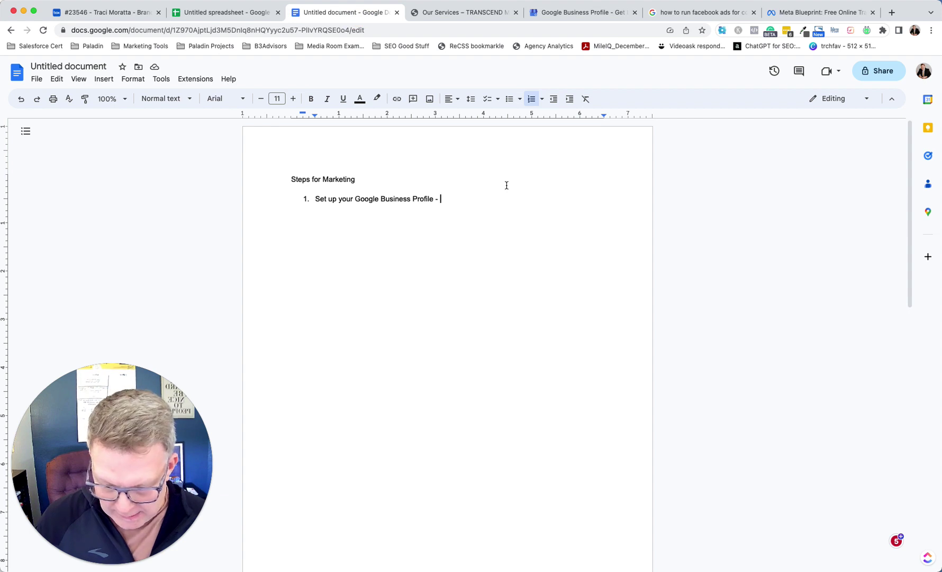
{"action": "type", "text": "https://www.google.com/business/?gclid=CjwKCAjw0ZiiBhBKEiwA4PT9z7v3x1gy_PFfG8CtIRw_nzw1_JqJDyd-qnO_La8Buri5-PsPqFlI_BoCTAsQAvD_BwE"}
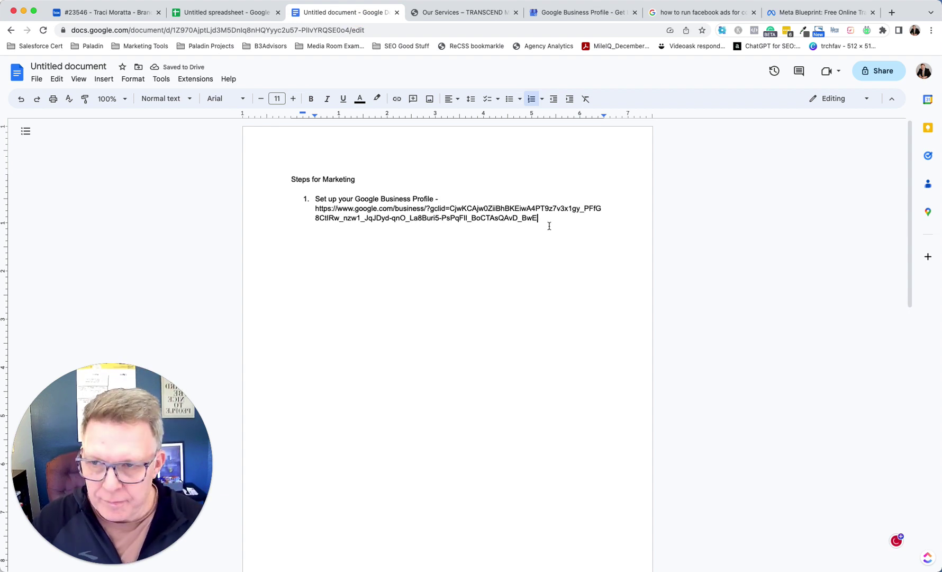
Step: Add the line "Set your category - Counselor" within item 1, separated from the link by a blank line
{"action": "key", "text": "shift+Return"}
{"action": "type", "text": "S"}
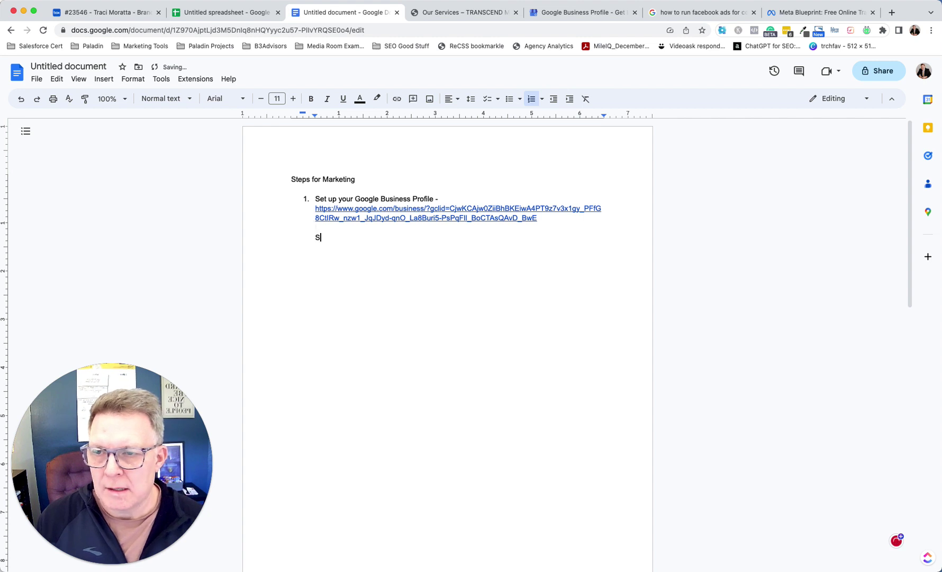
{"action": "type", "text": "et your category "}
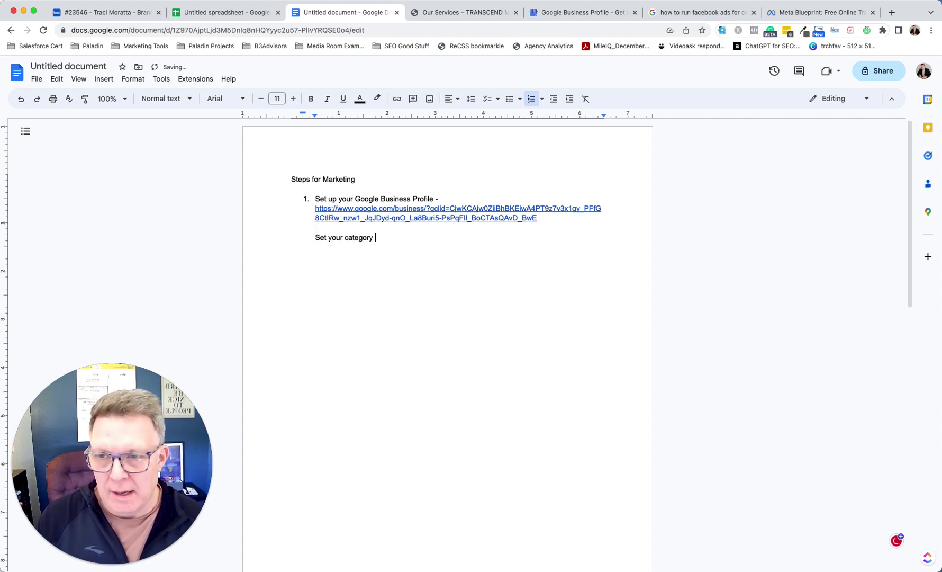
{"action": "type", "text": "- Counselor"}
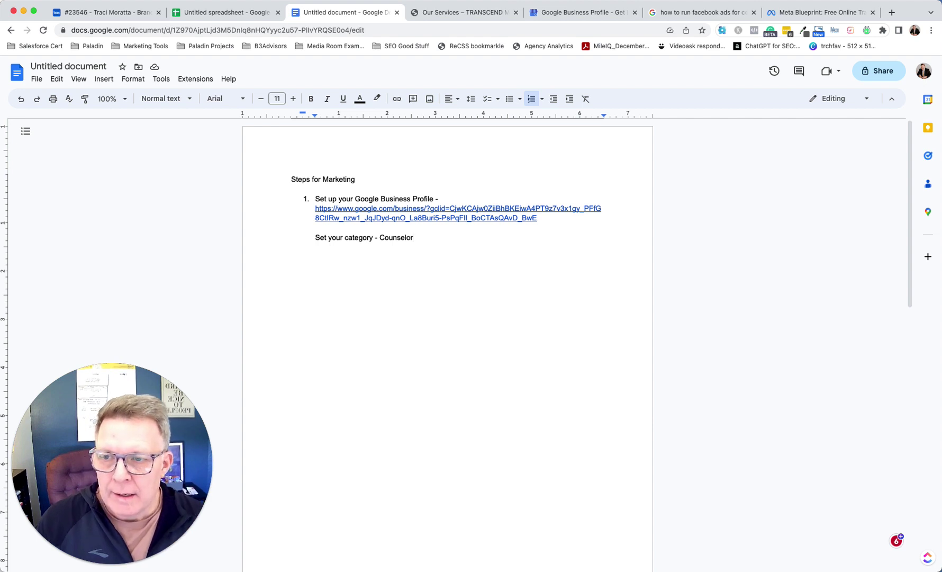
Step: Add the line "Add Photos - GeoImgr -" directly under the category line
{"action": "key", "text": "Return"}
{"action": "type", "text": "Add"}
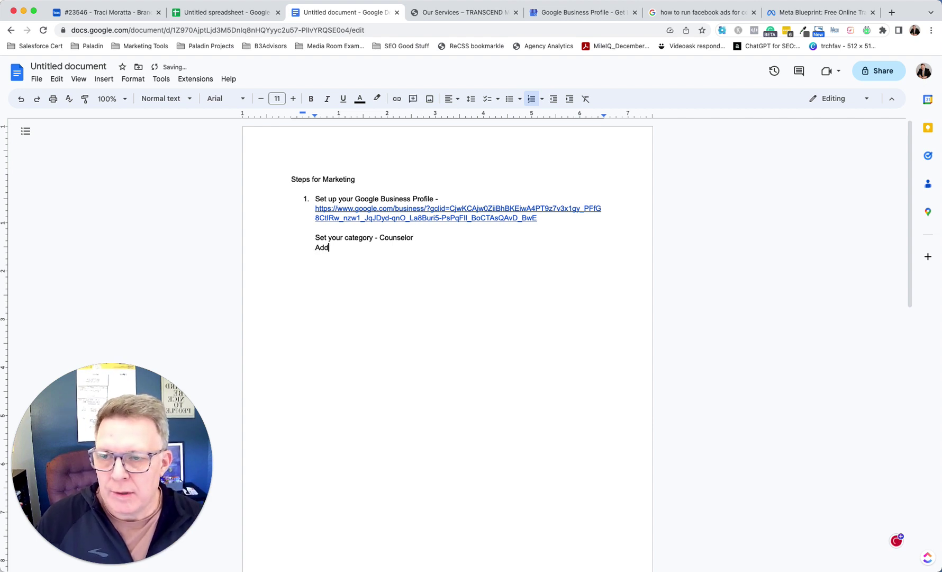
{"action": "type", "text": " Photos"}
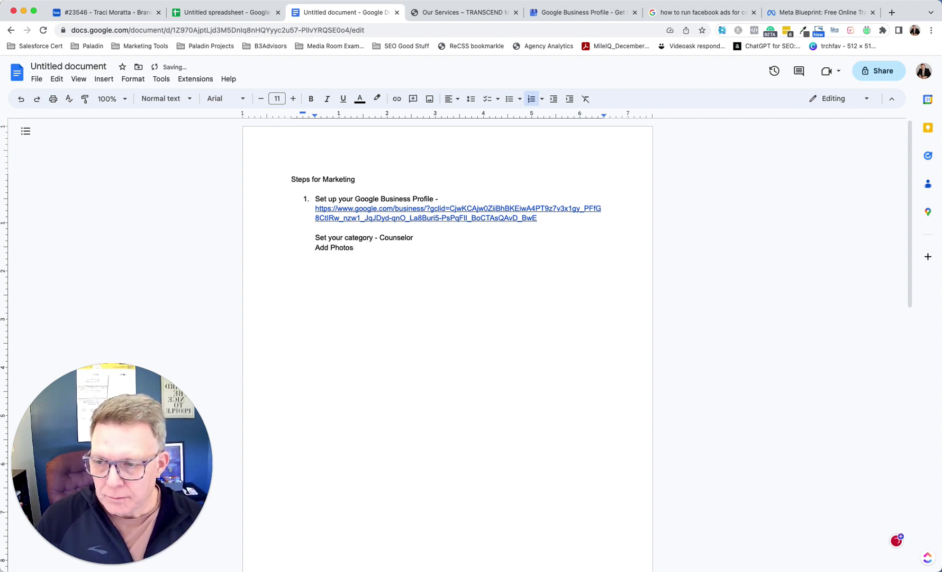
{"action": "type", "text": " -"}
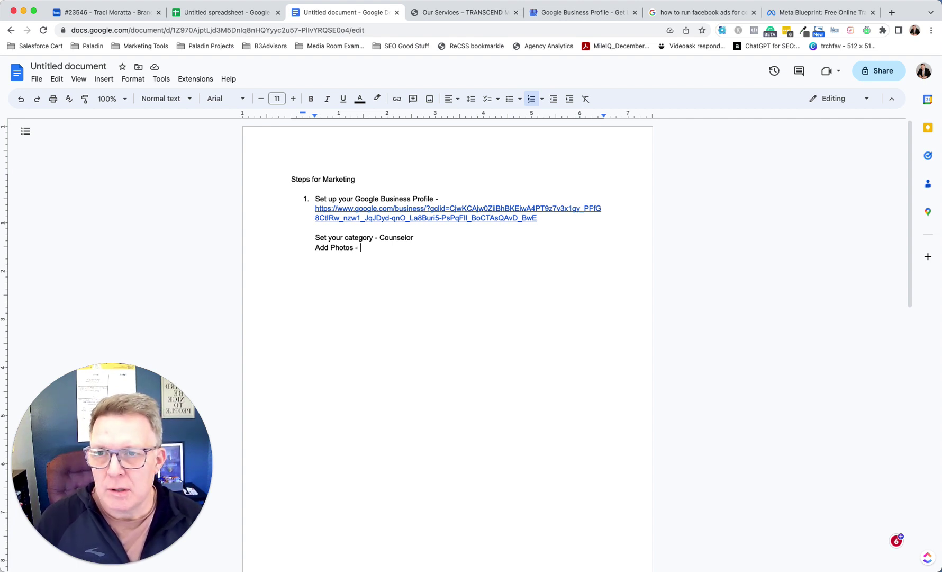
{"action": "type", "text": "Geolg"}
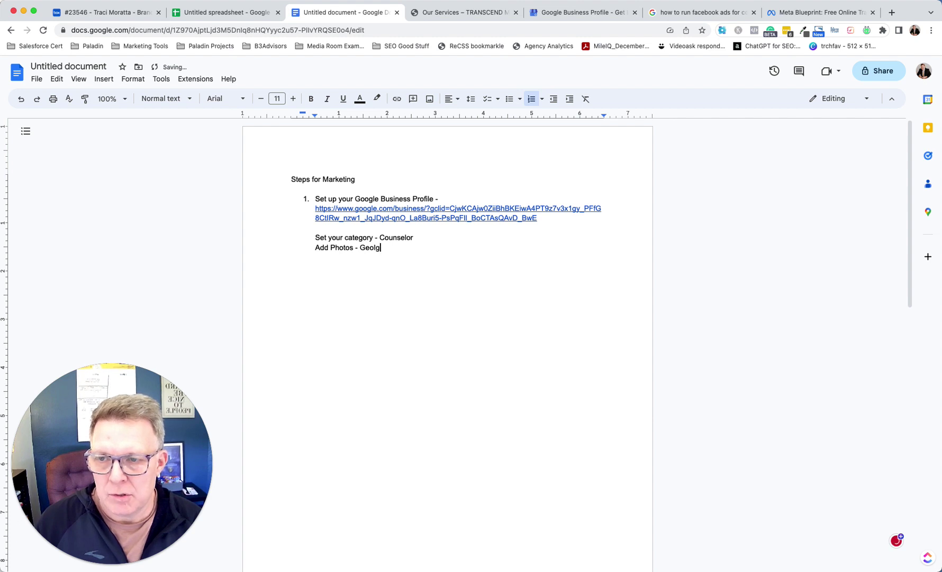
{"action": "key", "text": "BackSpace"}
{"action": "type", "text": "mgr -"}
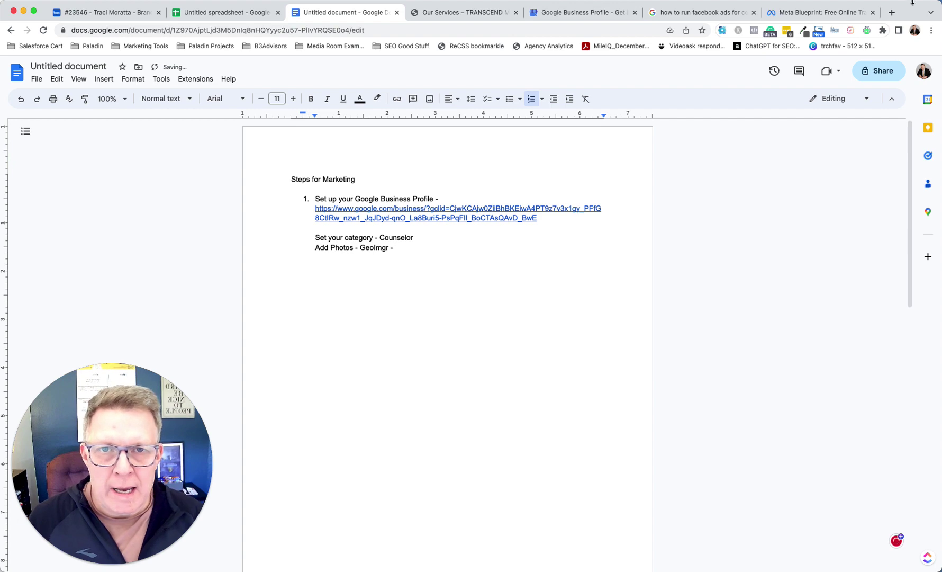
Step: Open geoimgr.com in a new browser tab and paste its web address after "GeoImgr -" in the document
{"action": "left_click", "coordinate": [891, 12]}
{"action": "type", "text": "geoimgr.com"}
{"action": "key", "text": "Return"}
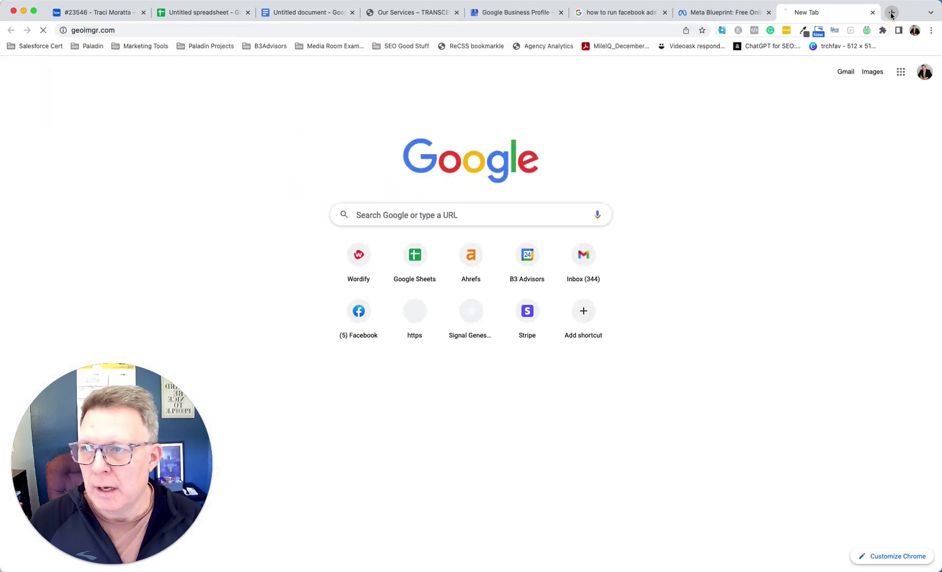
{"action": "left_click", "coordinate": [143, 33]}
{"action": "key", "text": "super+c"}
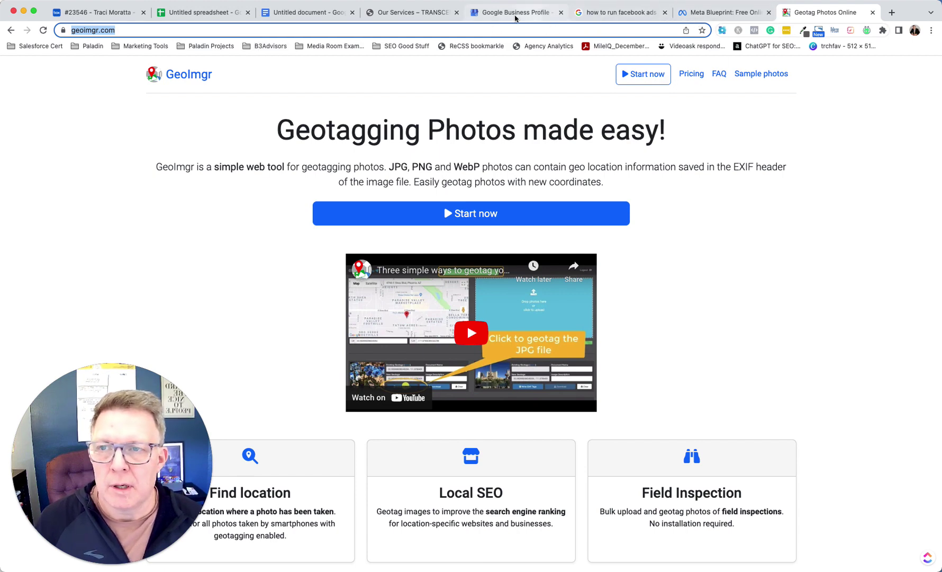
{"action": "left_click", "coordinate": [304, 12]}
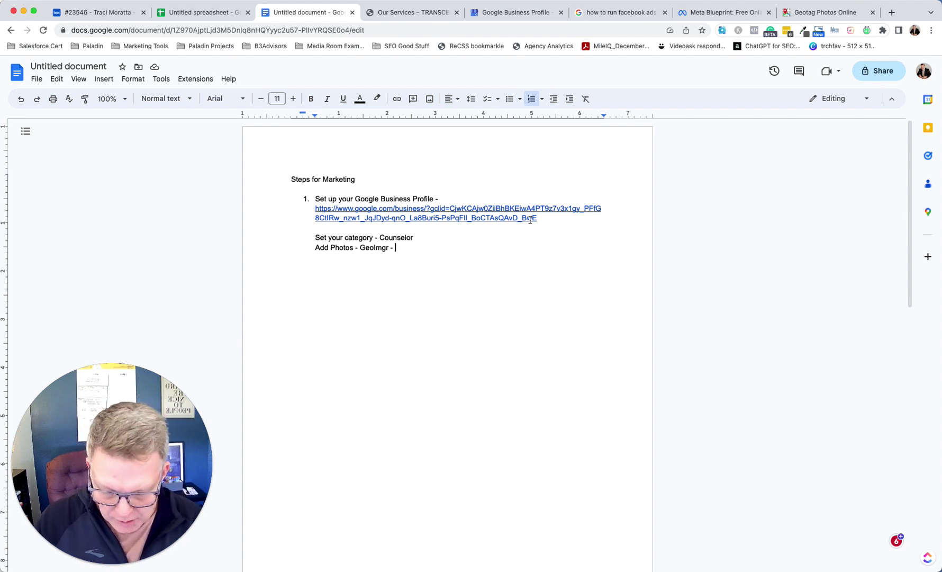
{"action": "key", "text": "super+v"}
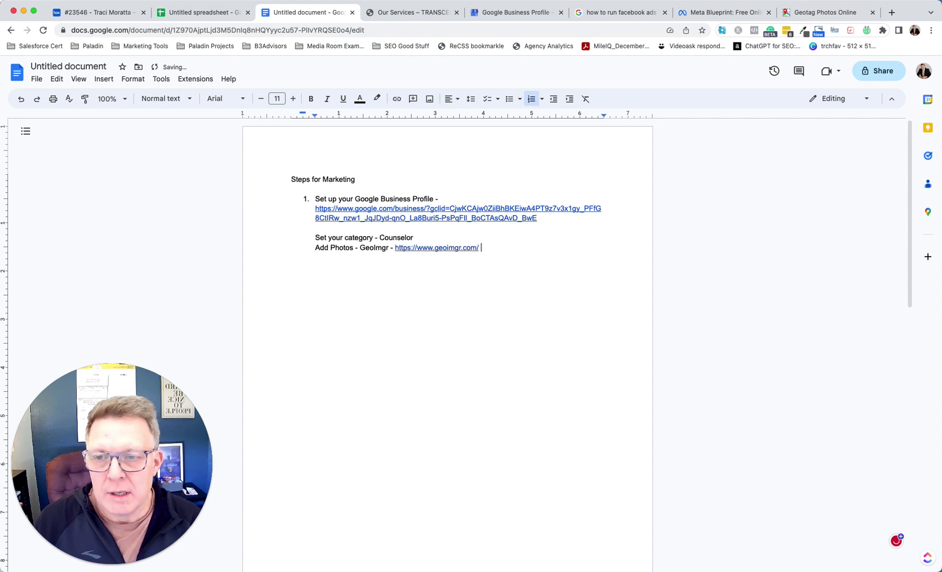
Step: Continue the Add Photos line after the GeoImgr link with "tag with your geo location"
{"action": "type", "text": "tag wit"}
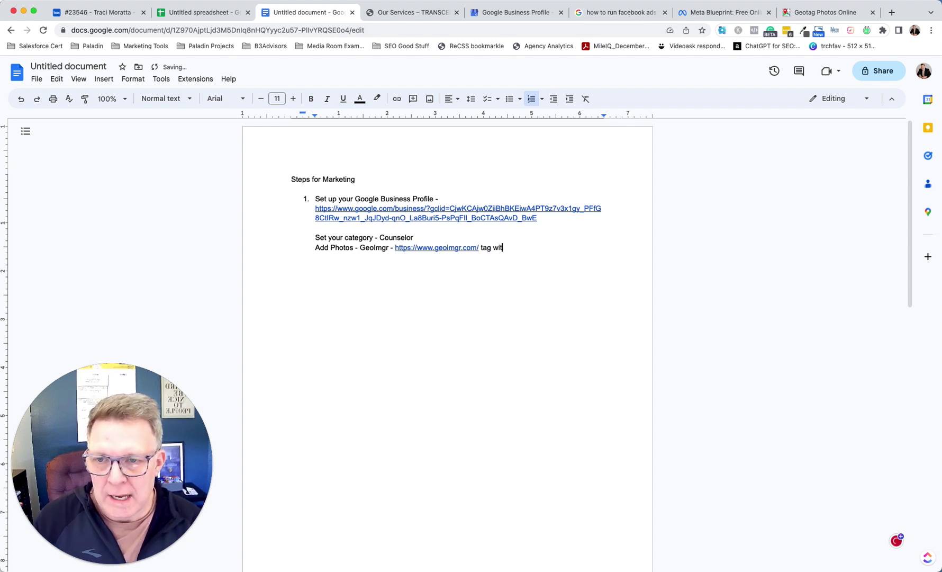
{"action": "type", "text": "h your geo locaiton"}
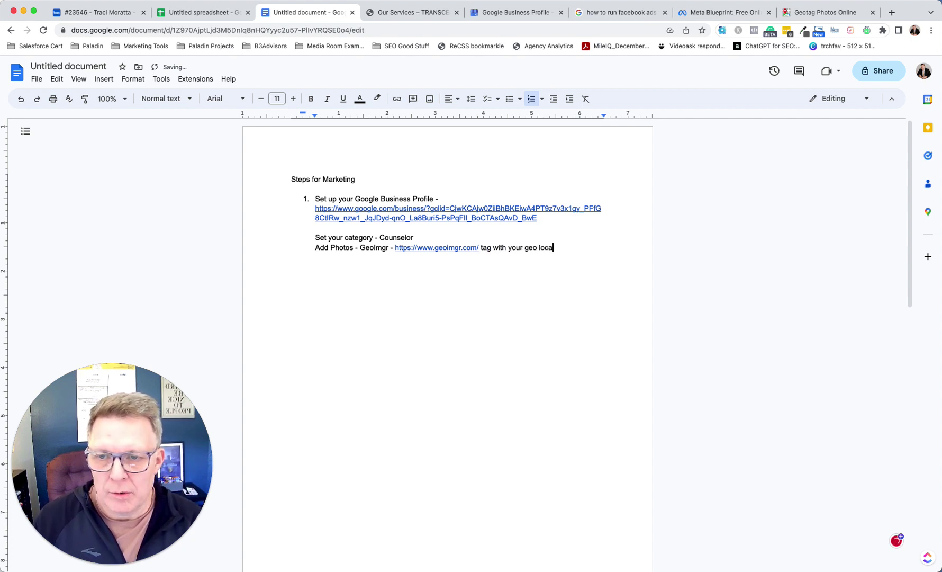
{"action": "key", "text": "BackSpace"}
{"action": "key", "text": "BackSpace"}
{"action": "key", "text": "BackSpace"}
{"action": "key", "text": "BackSpace"}
{"action": "type", "text": "tion"}
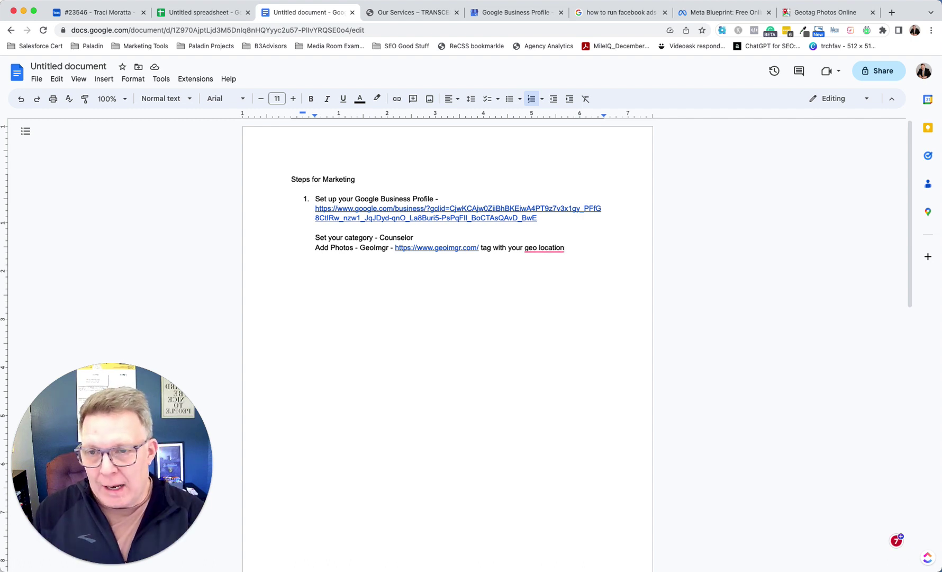
Step: Extend the Add Photos line with ", along with keywords like counseling arlington tx," and start a new line below it
{"action": "type", "text": ", along qi"}
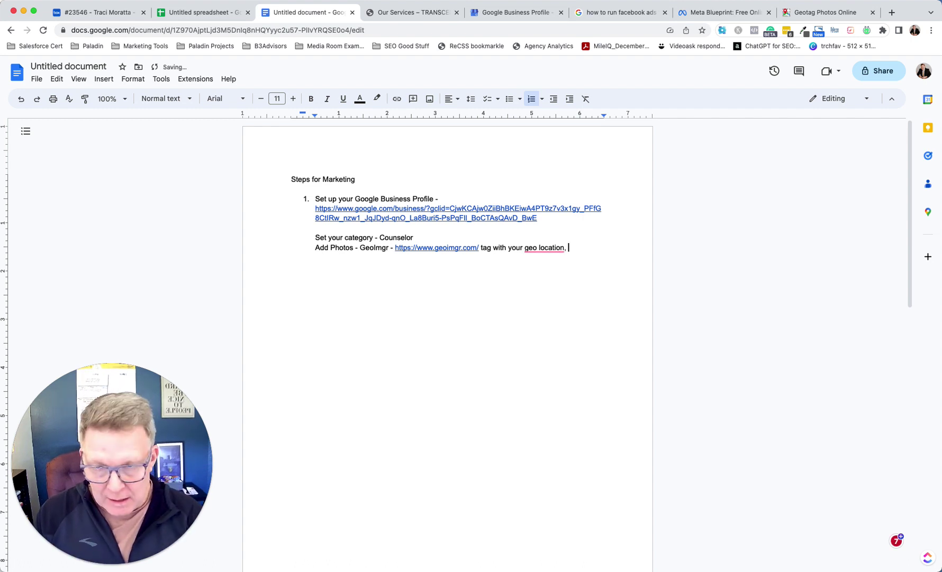
{"action": "key", "text": "BackSpace"}
{"action": "key", "text": "BackSpace"}
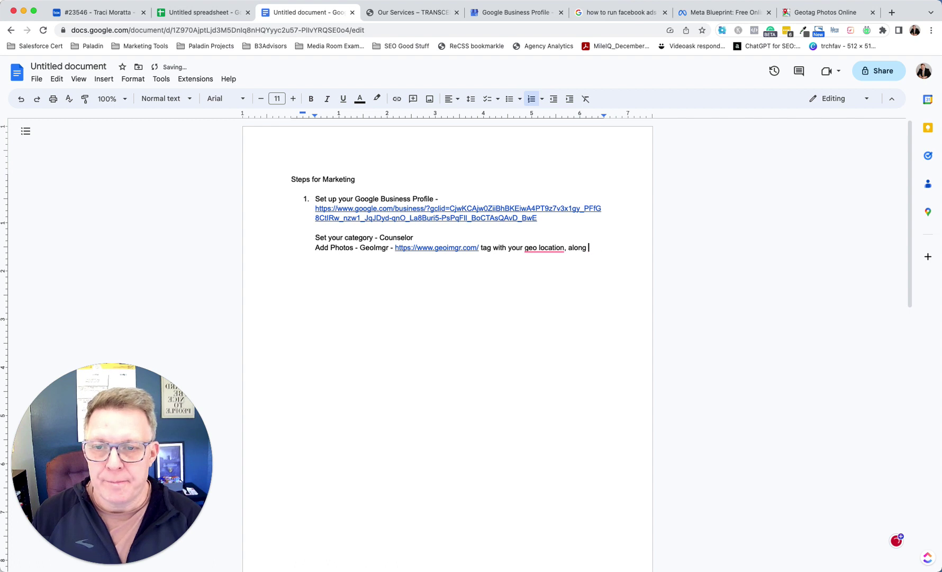
{"action": "type", "text": "with "}
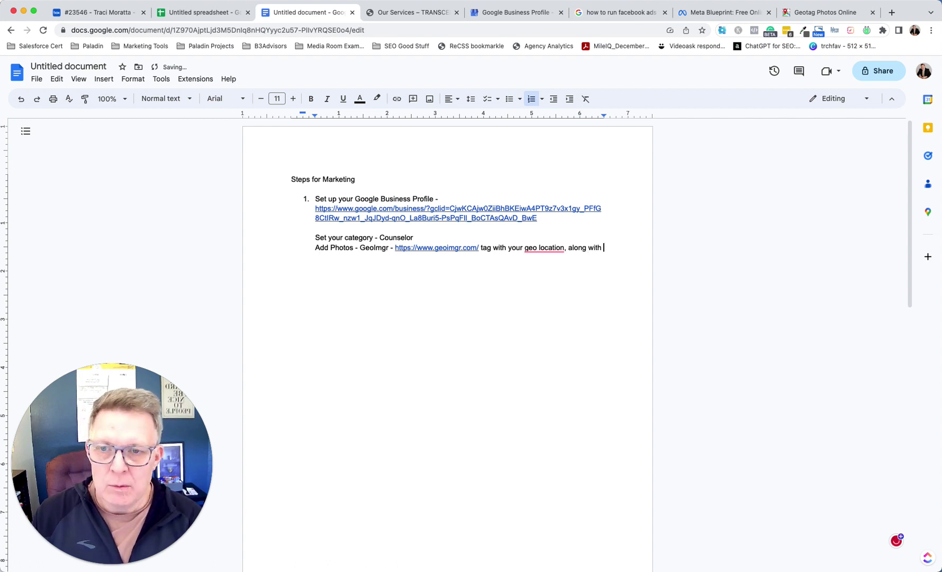
{"action": "type", "text": "keywords "}
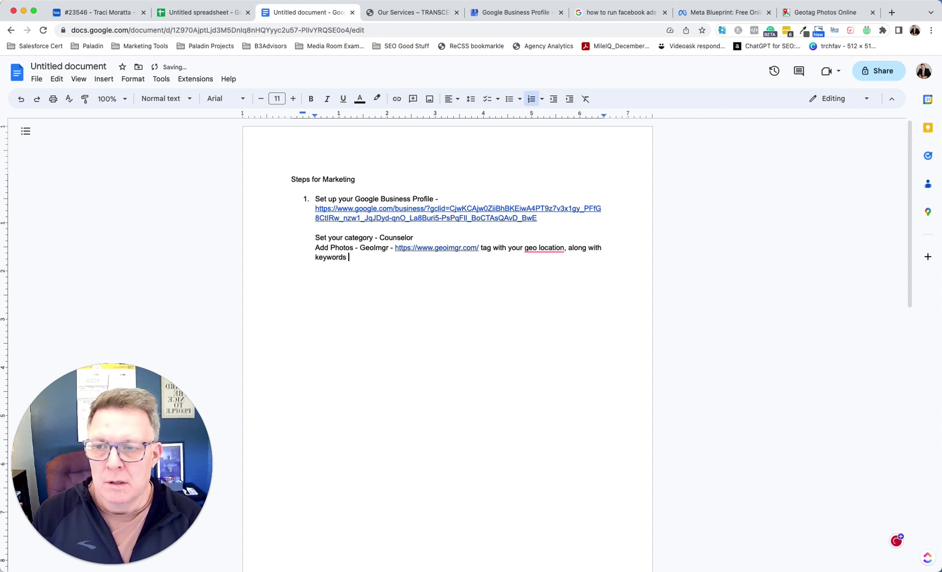
{"action": "type", "text": "like couns"}
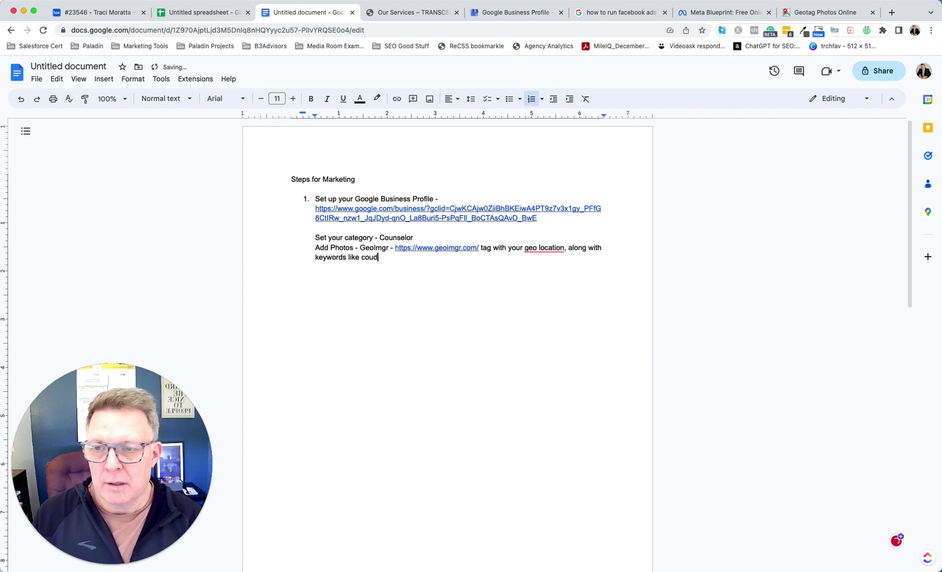
{"action": "type", "text": "eling "}
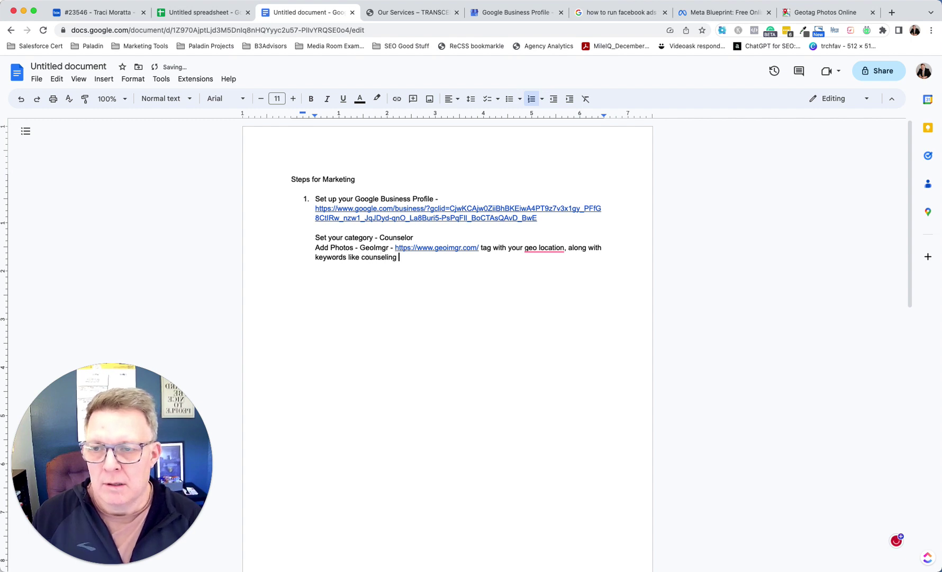
{"action": "type", "text": "arlington tx,"}
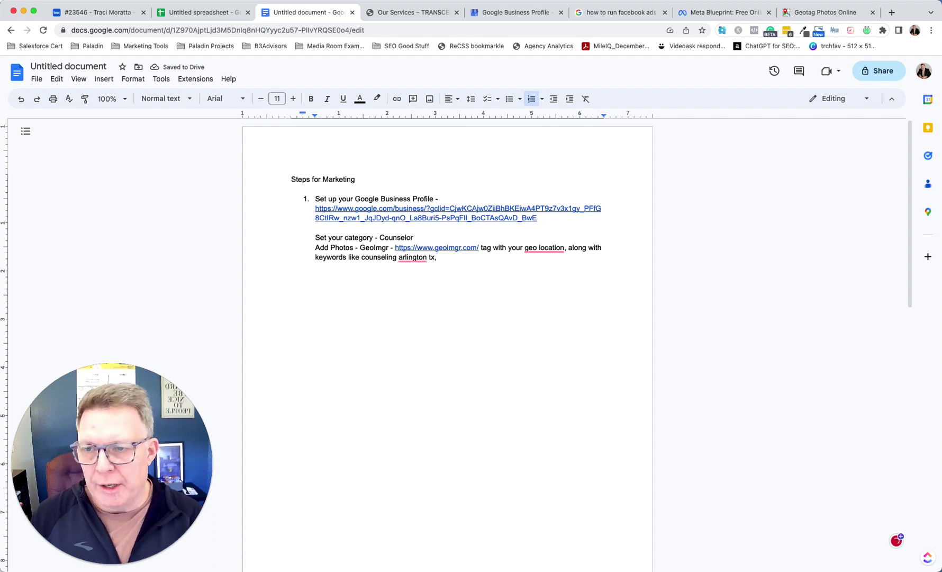
{"action": "key", "text": "Return"}
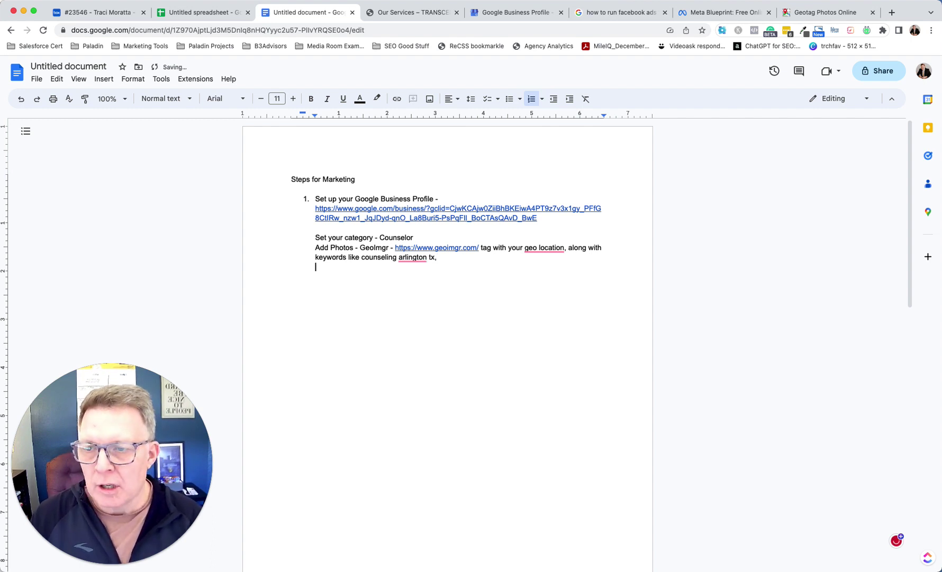
Step: Write "Post on Google Business Profile -" on the line below the Add Photos line
{"action": "type", "text": "Post on Google BUsiness"}
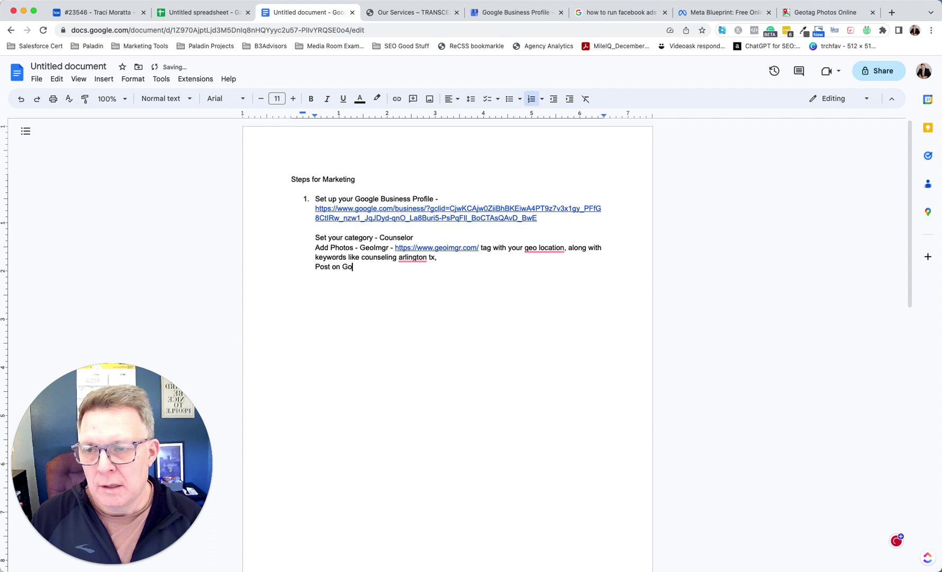
{"action": "key", "text": "BackSpace"}
{"action": "key", "text": "BackSpace"}
{"action": "key", "text": "BackSpace"}
{"action": "key", "text": "BackSpace"}
{"action": "key", "text": "BackSpace"}
{"action": "key", "text": "BackSpace"}
{"action": "key", "text": "BackSpace"}
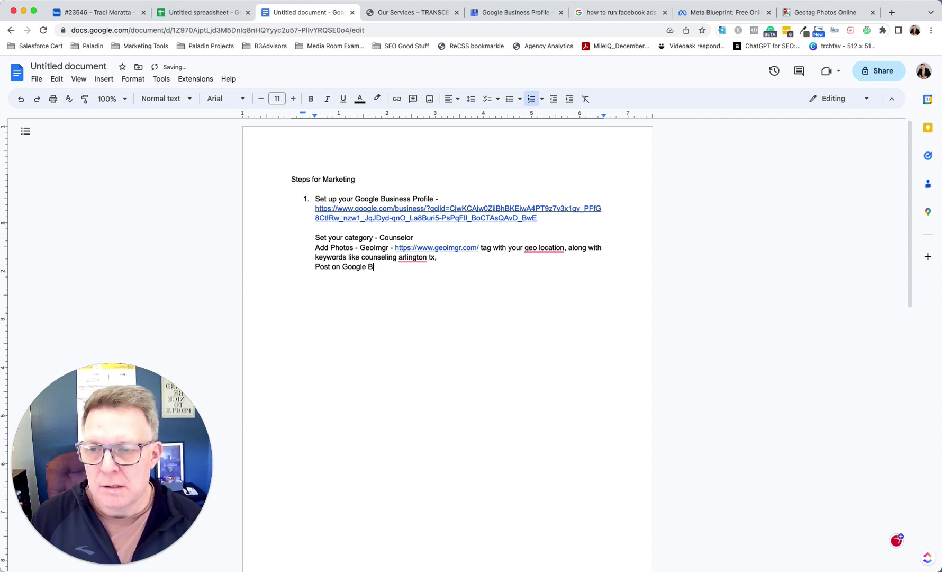
{"action": "type", "text": "usiness PRofi"}
{"action": "key", "text": "BackSpace"}
{"action": "key", "text": "BackSpace"}
{"action": "key", "text": "BackSpace"}
{"action": "key", "text": "BackSpace"}
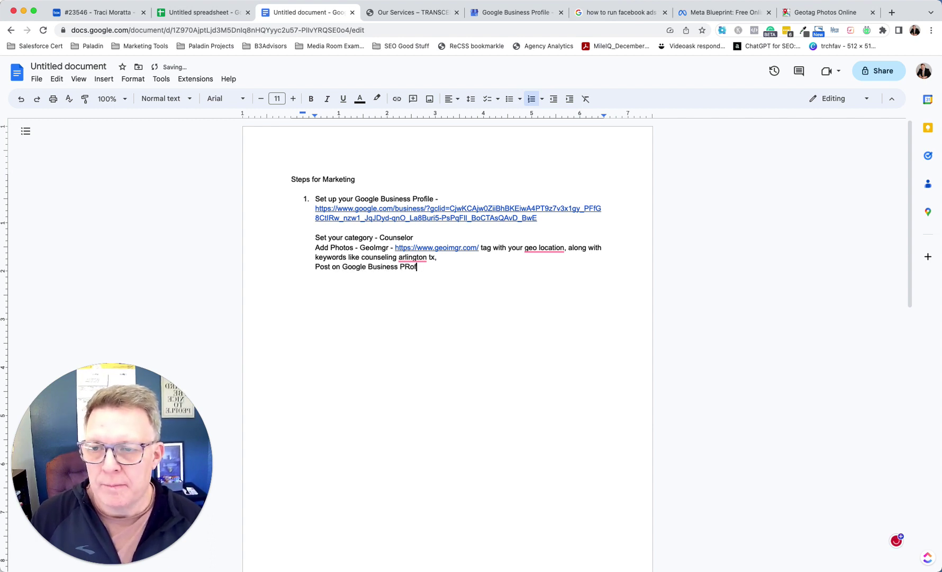
{"action": "type", "text": "rofile "}
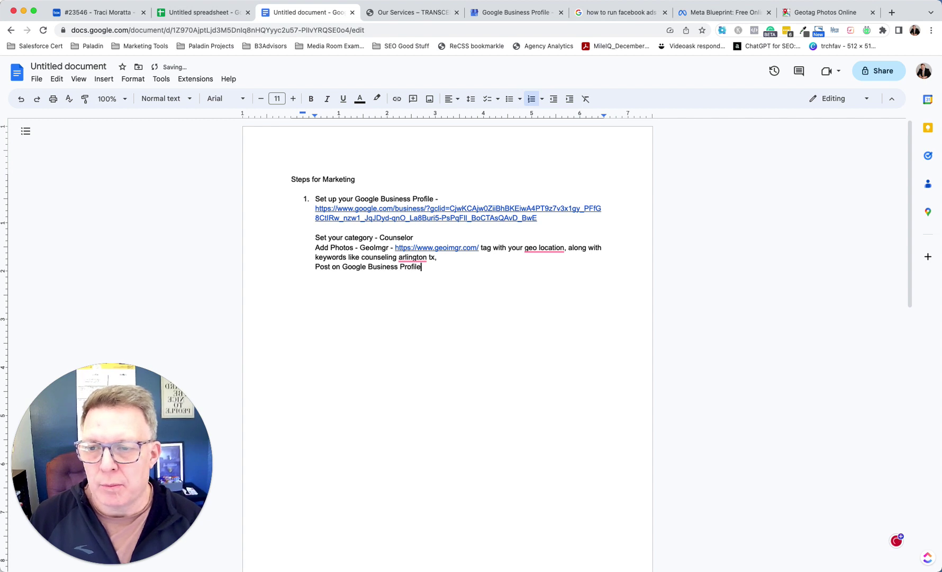
{"action": "type", "text": "-"}
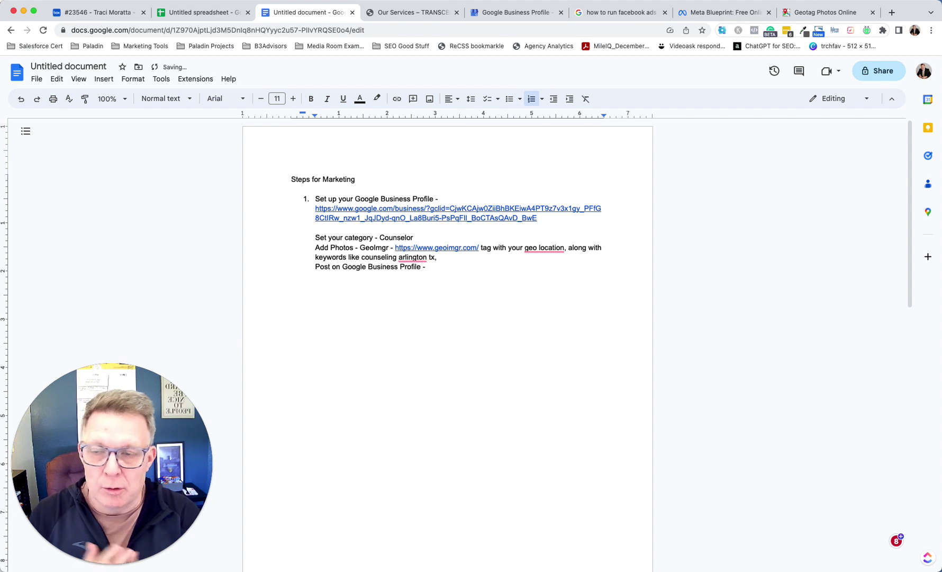
Step: Separate the text starting at "Set your category - Counselor" from numbered item 1 and format it as a bulleted list
{"action": "left_click", "coordinate": [315, 247]}
{"action": "left_click", "coordinate": [318, 236]}
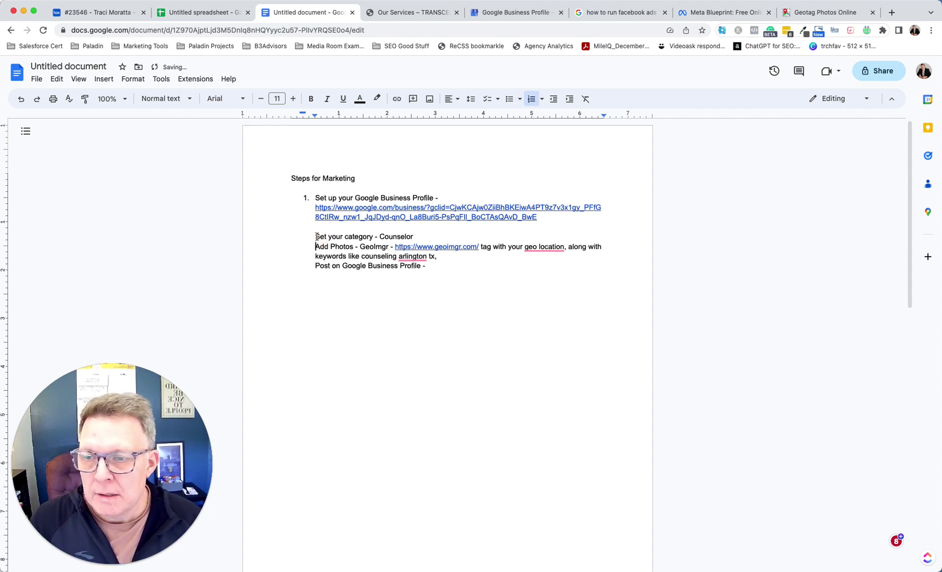
{"action": "scroll", "coordinate": [432, 234], "scroll_direction": "down", "scroll_amount": 1}
{"action": "key", "text": "BackSpace"}
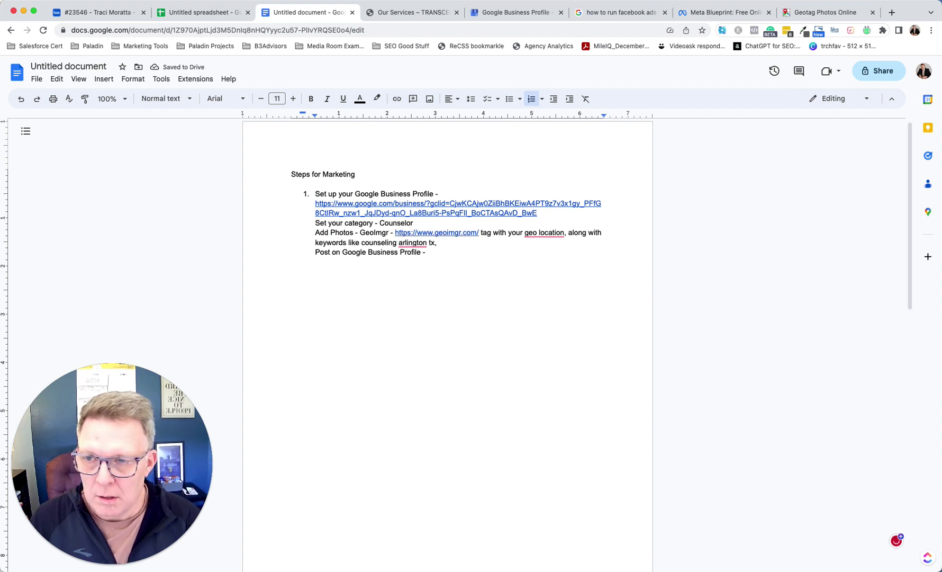
{"action": "key", "text": "Return"}
{"action": "key", "text": "Return"}
{"action": "key", "text": "BackSpace"}
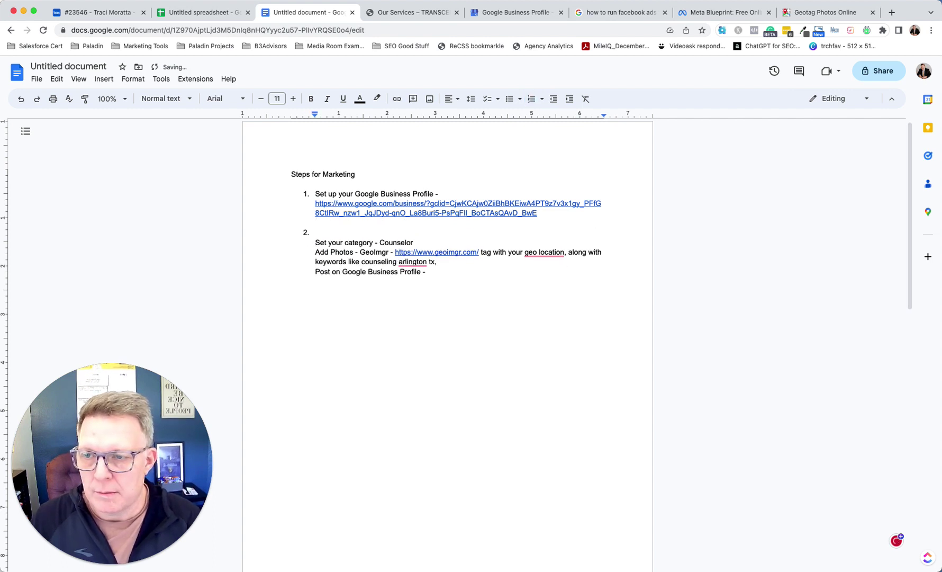
{"action": "key", "text": "BackSpace"}
{"action": "key", "text": "BackSpace"}
{"action": "key", "text": "BackSpace"}
{"action": "key", "text": "BackSpace"}
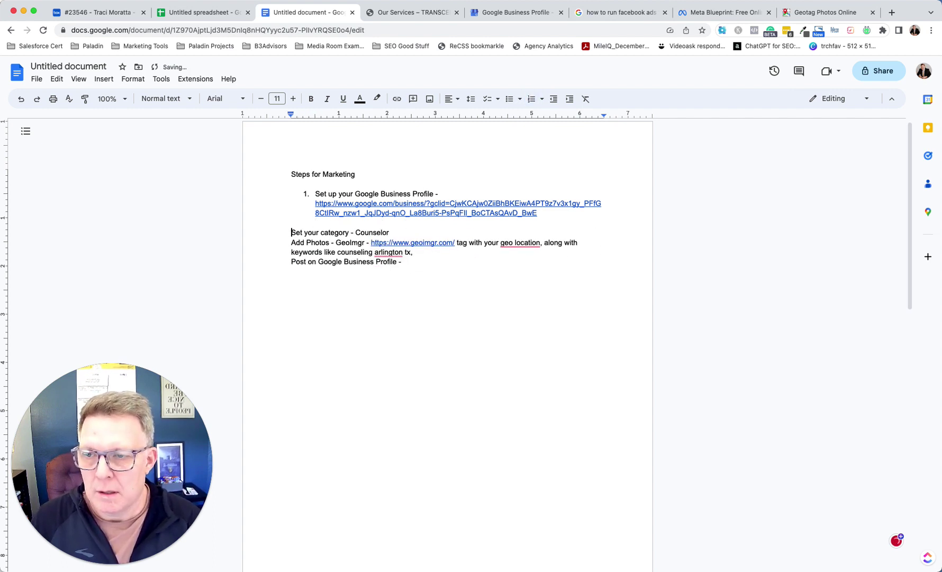
{"action": "left_click", "coordinate": [509, 99]}
Step: Split the Add Photos line and the Post on Google Business Profile line into their own bullets
{"action": "left_click", "coordinate": [318, 242]}
{"action": "key", "text": "BackSpace"}
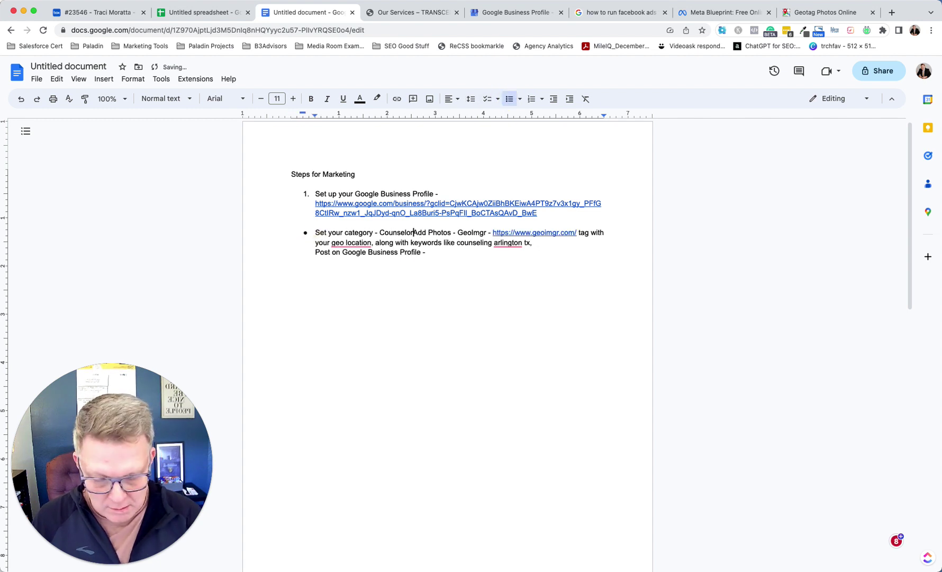
{"action": "key", "text": "Return"}
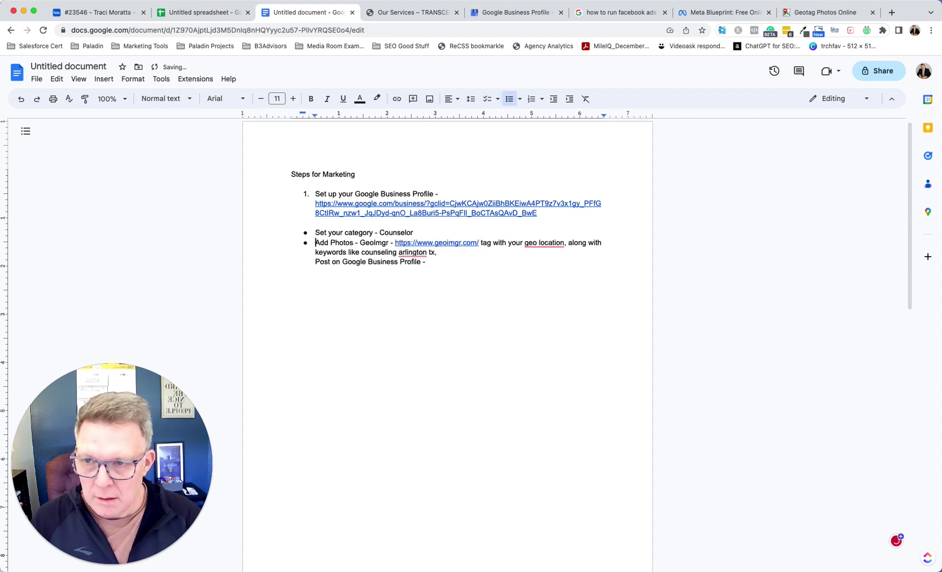
{"action": "left_click", "coordinate": [312, 263]}
{"action": "key", "text": "BackSpace"}
{"action": "key", "text": "Return"}
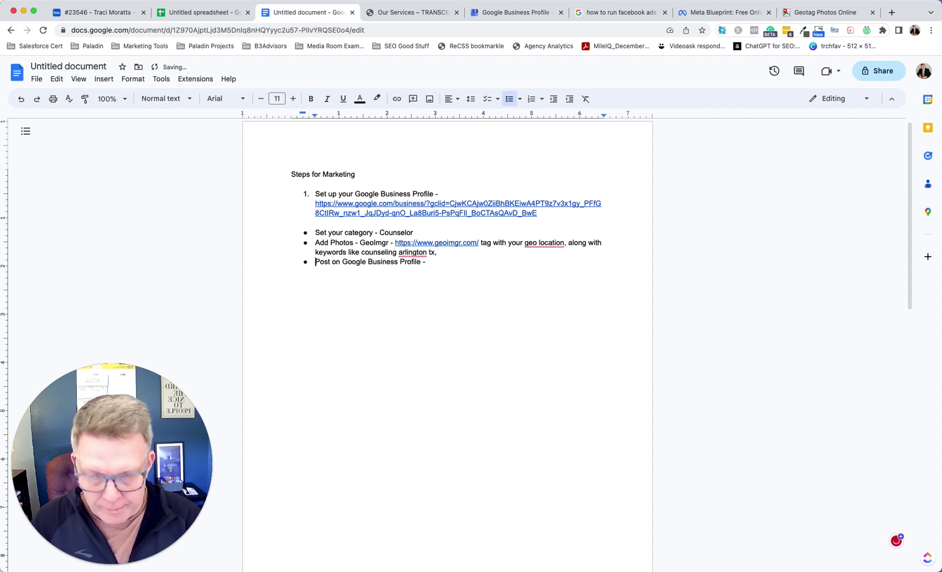
Step: Add the bullet "Fill out the profile as much as you can." after the Post on Google Business Profile bullet
{"action": "left_click", "coordinate": [439, 262]}
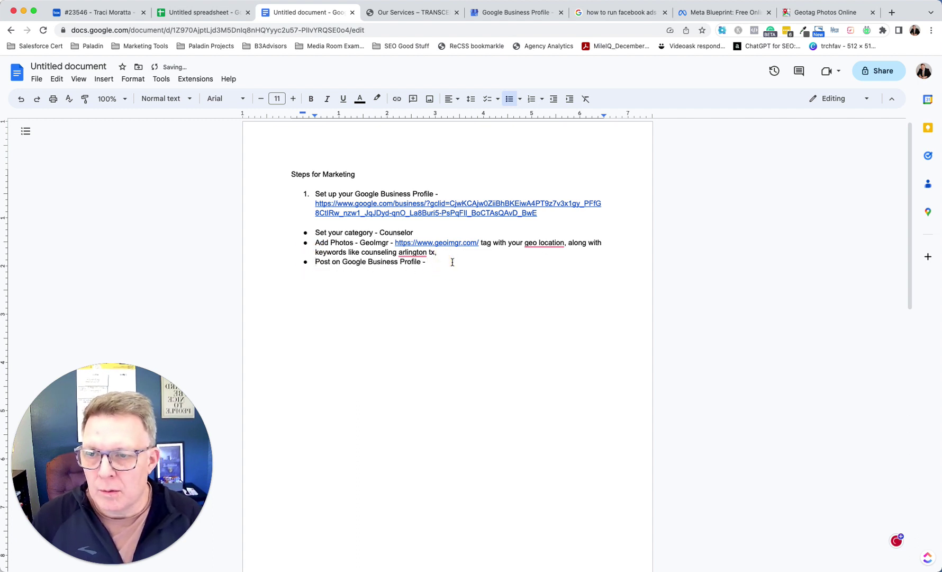
{"action": "key", "text": "Return"}
{"action": "type", "text": "F"}
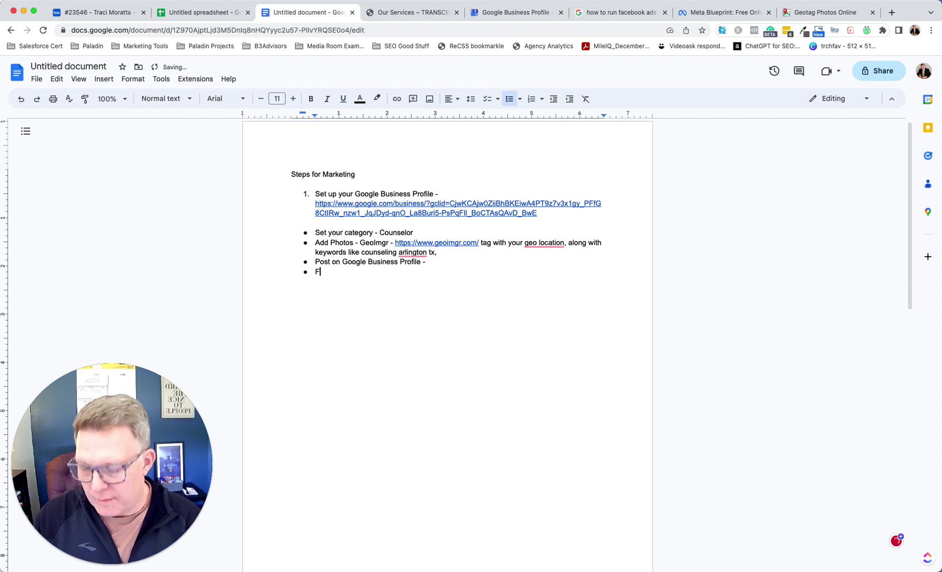
{"action": "type", "text": "ill out the p"}
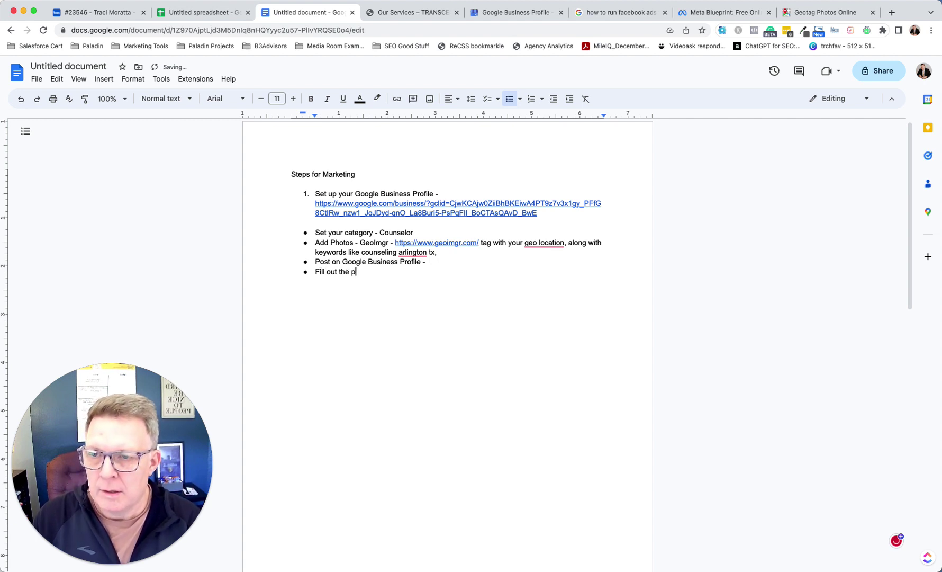
{"action": "type", "text": "rofile as "}
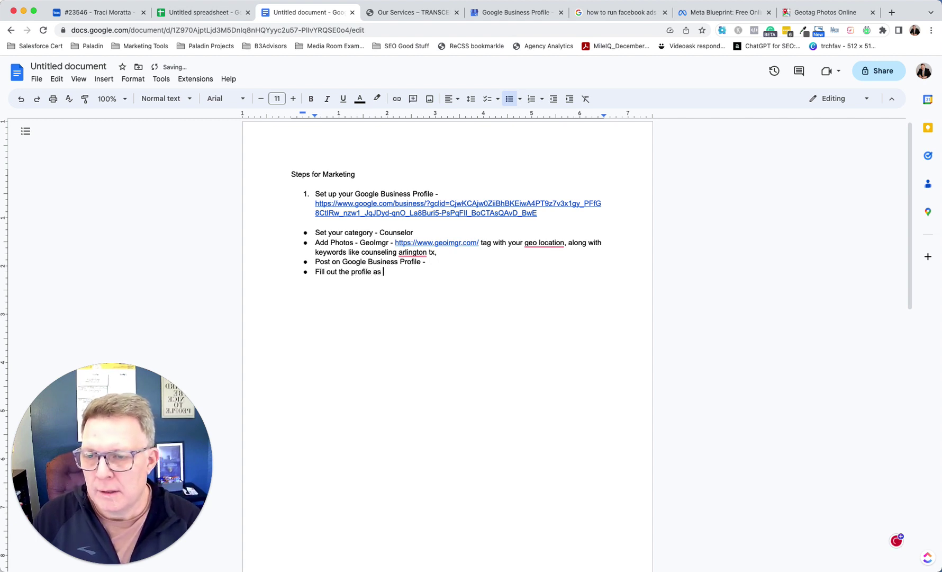
{"action": "type", "text": "much as you can"}
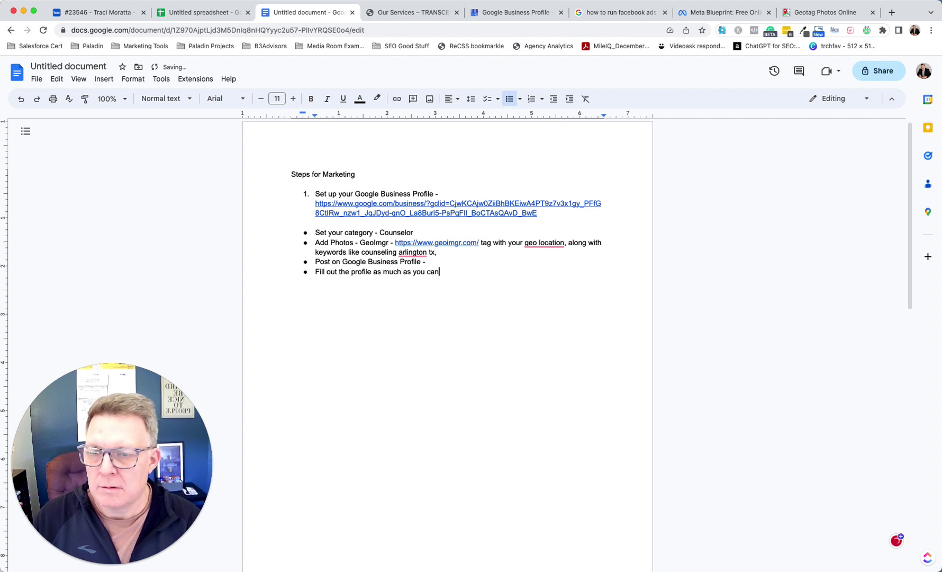
{"action": "type", "text": ". "}
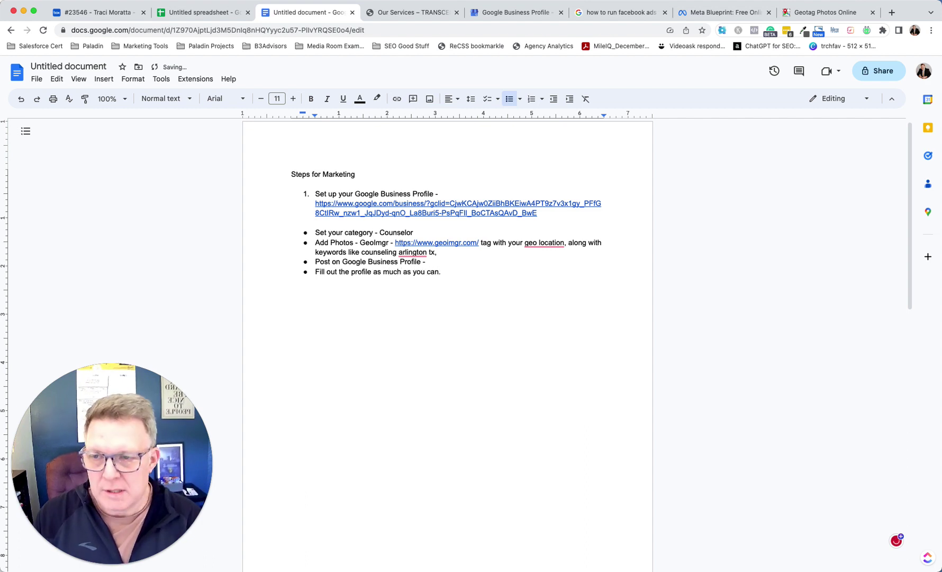
Step: Add the bullet "Q&A… you can ask the questions, then answer" at the end of the list
{"action": "type", "text": "Q&A"}
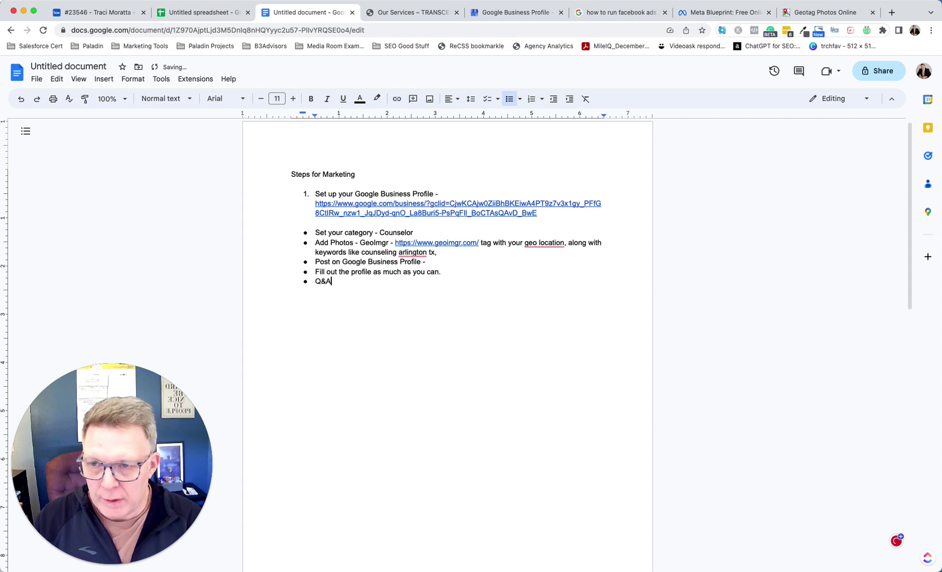
{"action": "key", "text": "BackSpace"}
{"action": "key", "text": "BackSpace"}
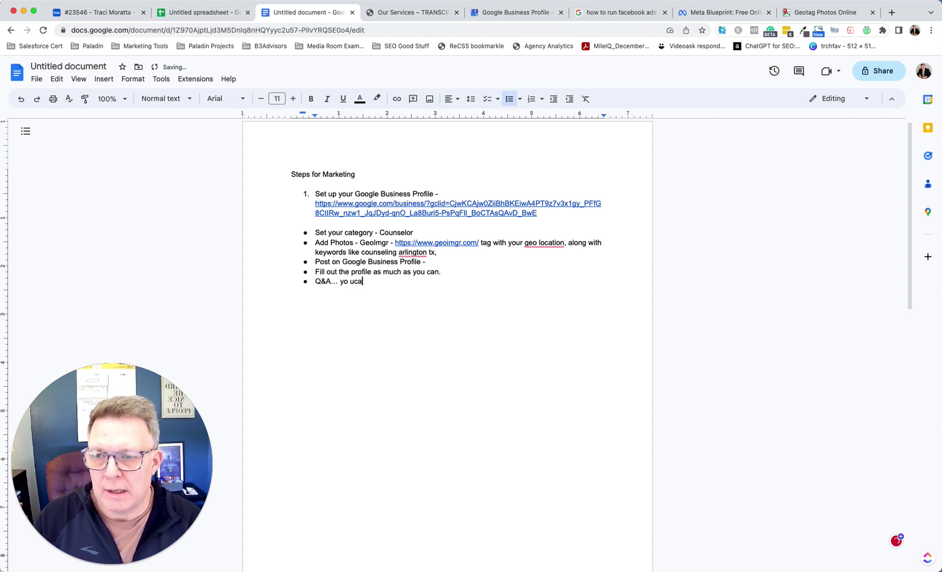
{"action": "type", "text": "u can ask the quesiton"}
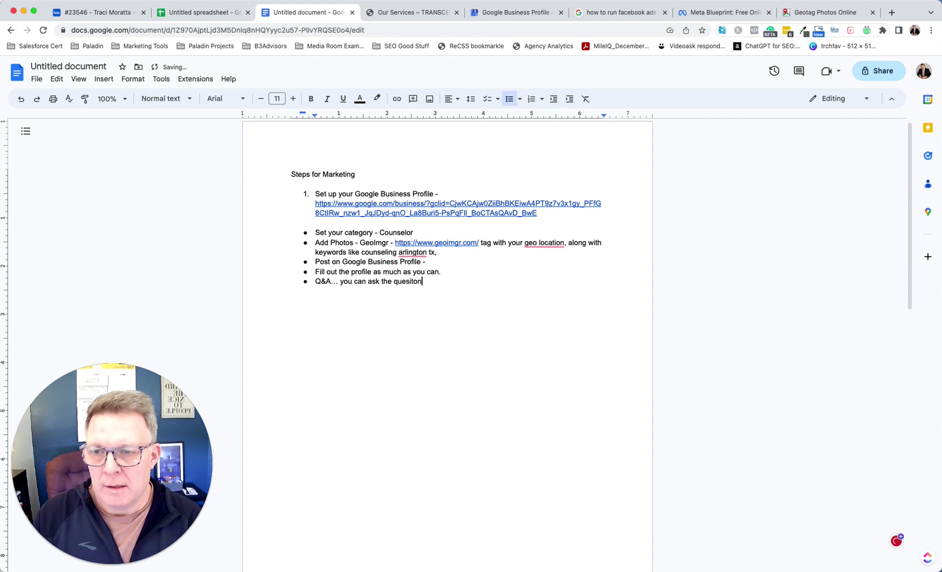
{"action": "key", "text": "BackSpace"}
{"action": "key", "text": "BackSpace"}
{"action": "key", "text": "BackSpace"}
{"action": "key", "text": "BackSpace"}
{"action": "type", "text": "tions"}
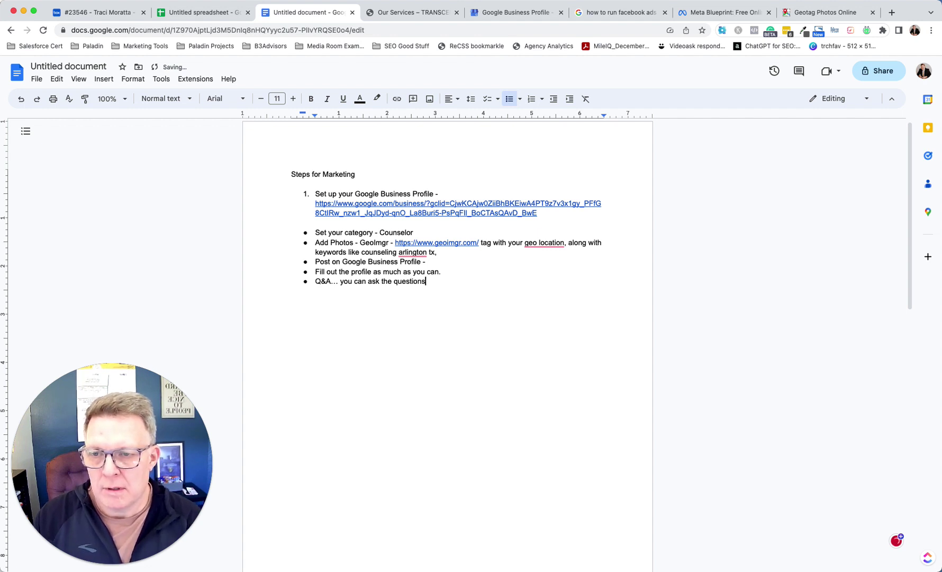
{"action": "type", "text": ", then answer"}
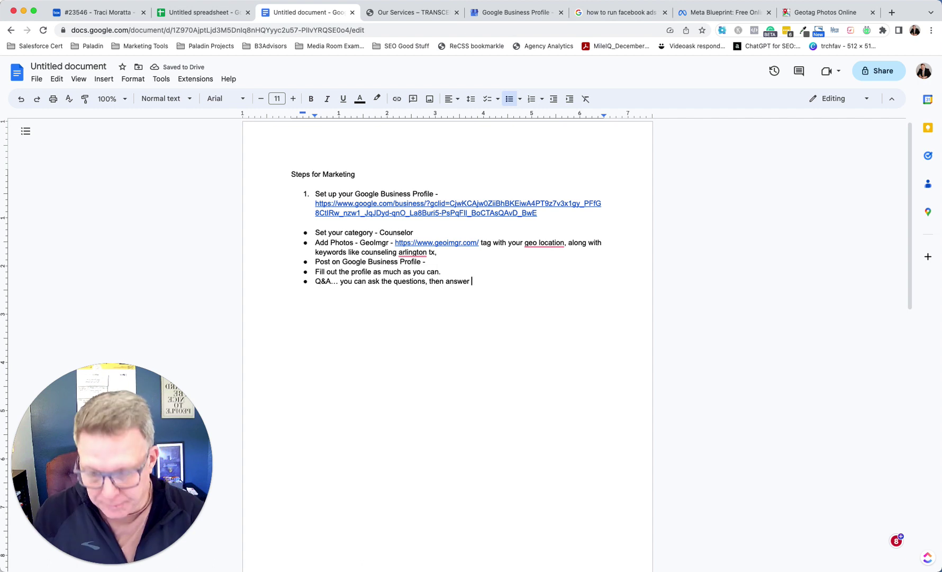
Step: End the bulleted list and add numbered item 2, "Set up and run Facebook Ads -", below it
{"action": "key", "text": "Return"}
{"action": "key", "text": "Return"}
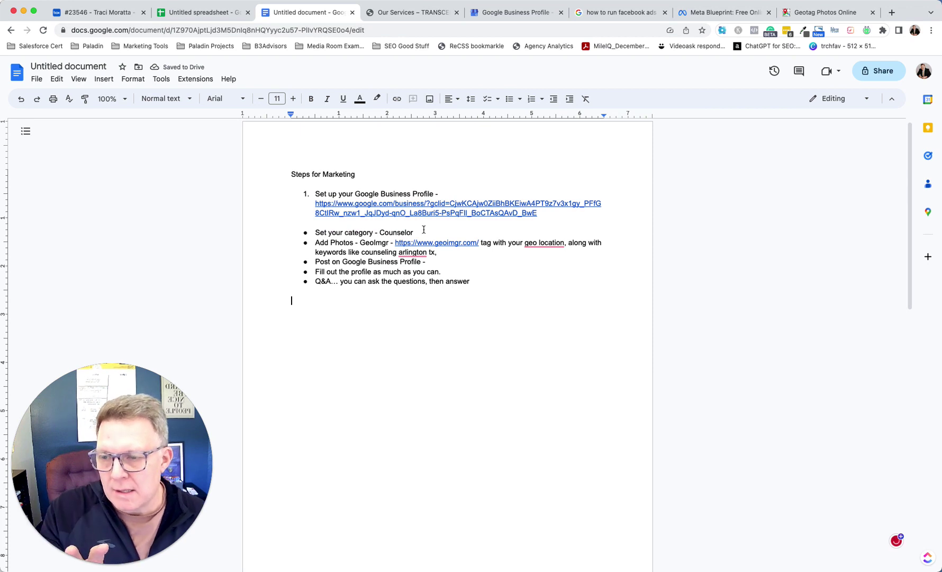
{"action": "mouse_move", "coordinate": [413, 252]}
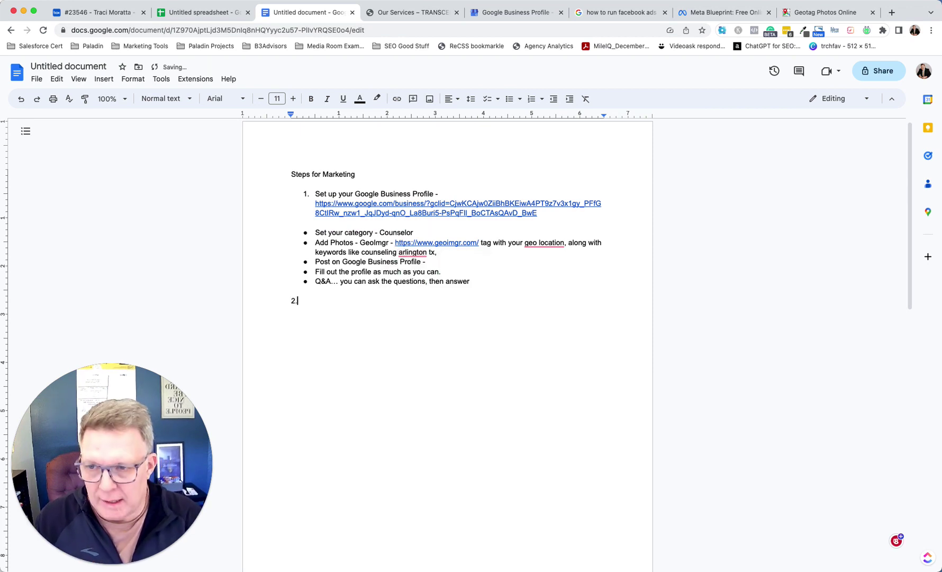
{"action": "key", "text": "super+shift+7"}
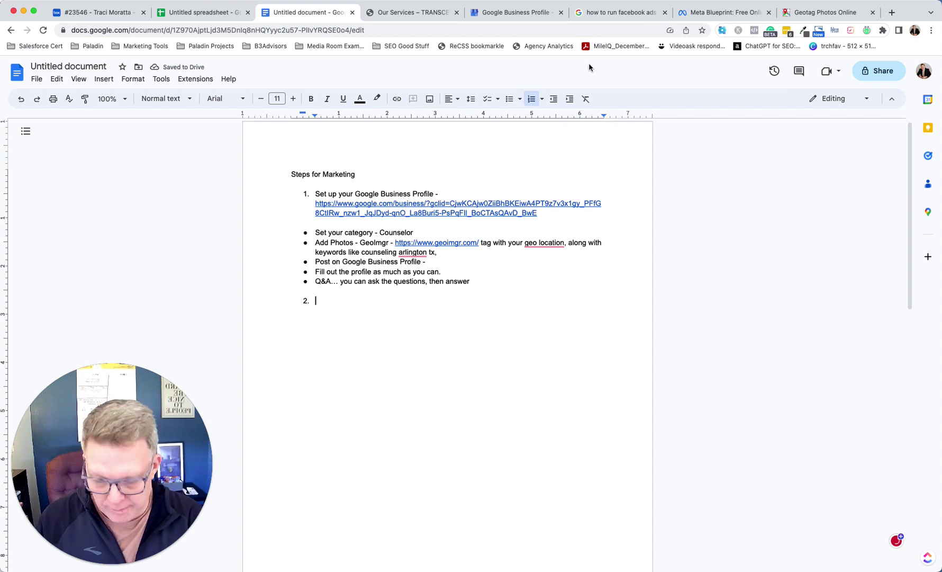
{"action": "type", "text": "Set up and run Facebook Ads -"}
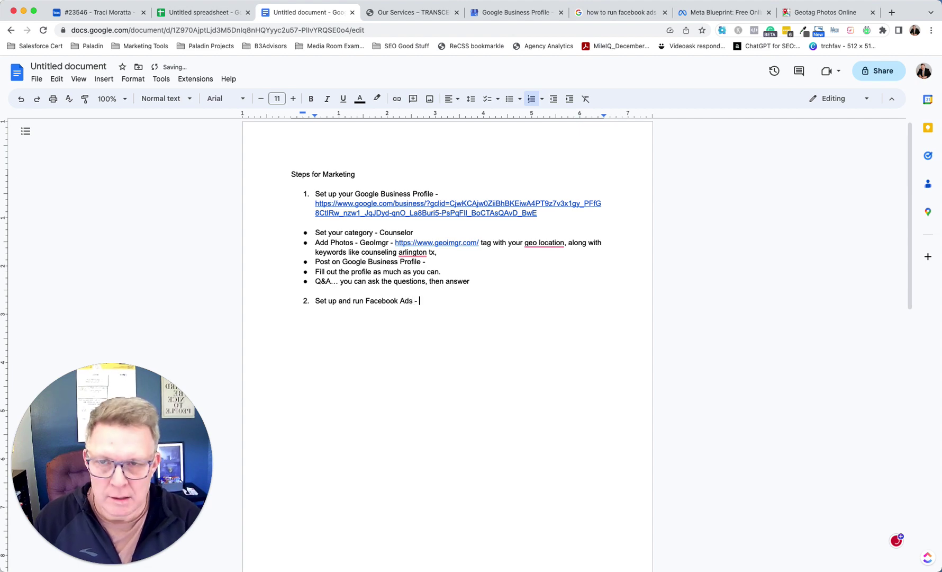
Step: Copy the web address of the open Meta Blueprint page and paste it after "Set up and run Facebook Ads -" in the document
{"action": "left_click", "coordinate": [709, 13]}
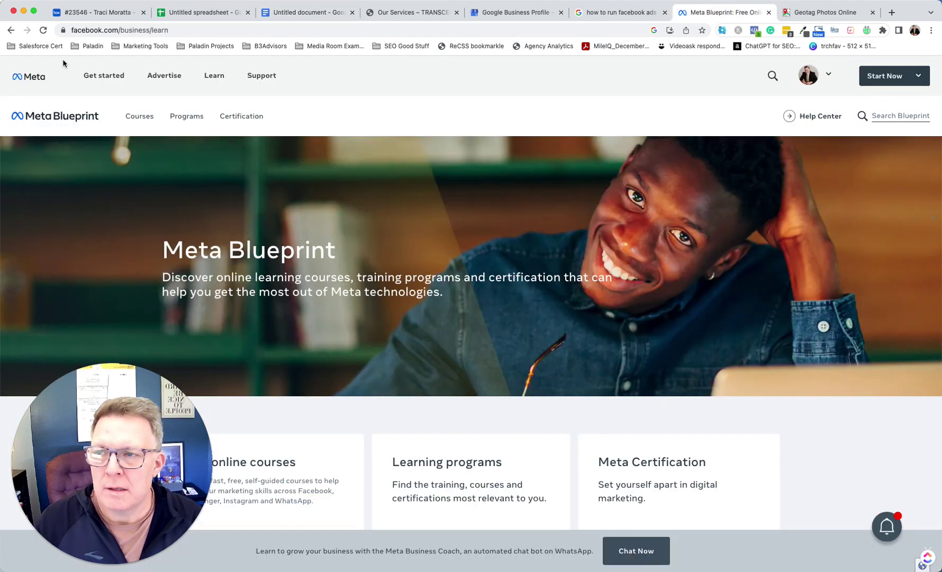
{"action": "left_click", "coordinate": [201, 30]}
{"action": "key", "text": "super+c"}
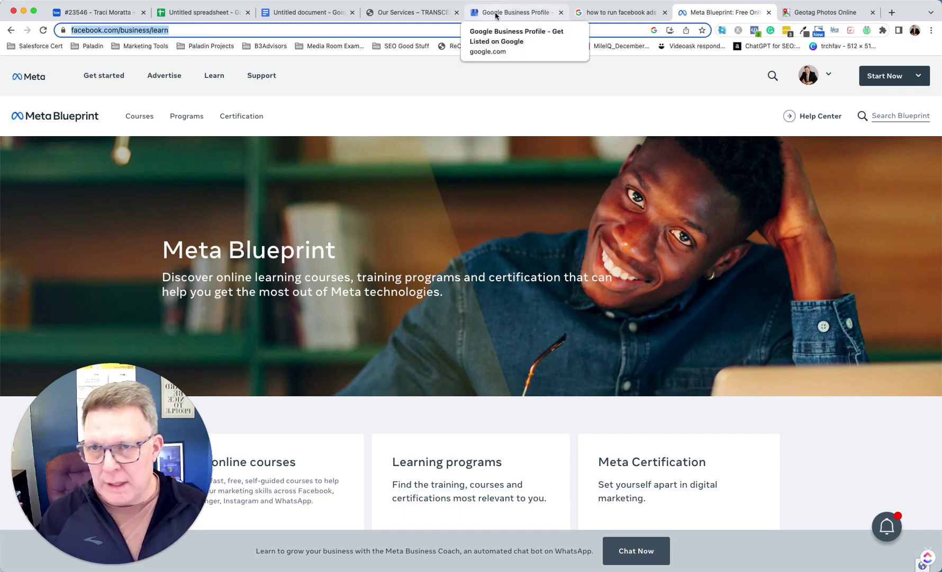
{"action": "left_click", "coordinate": [316, 15]}
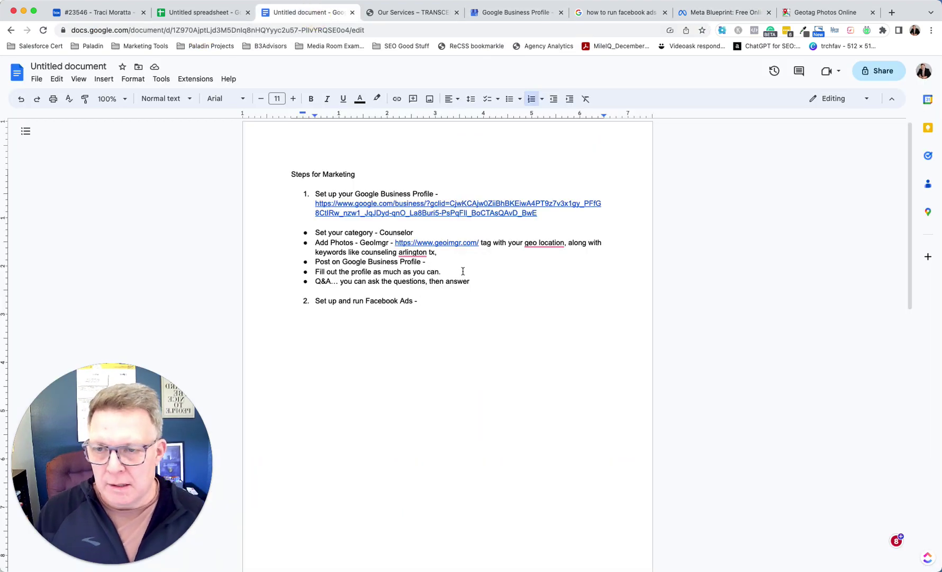
{"action": "key", "text": "super+v"}
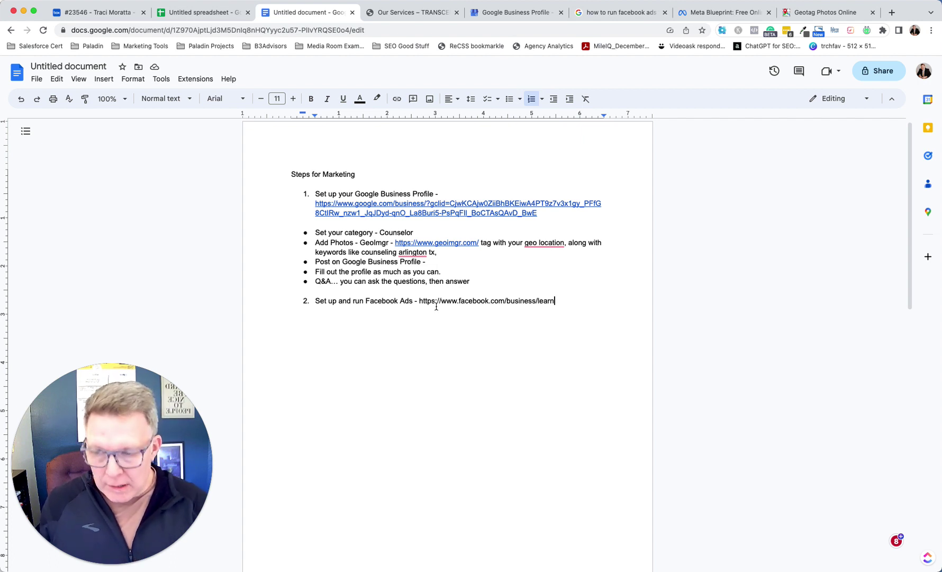
Step: Add the line "Boost posts on your facebook business page." under item 2 without starting a new number
{"action": "key", "text": "shift+Return"}
{"action": "type", "text": "Bo"}
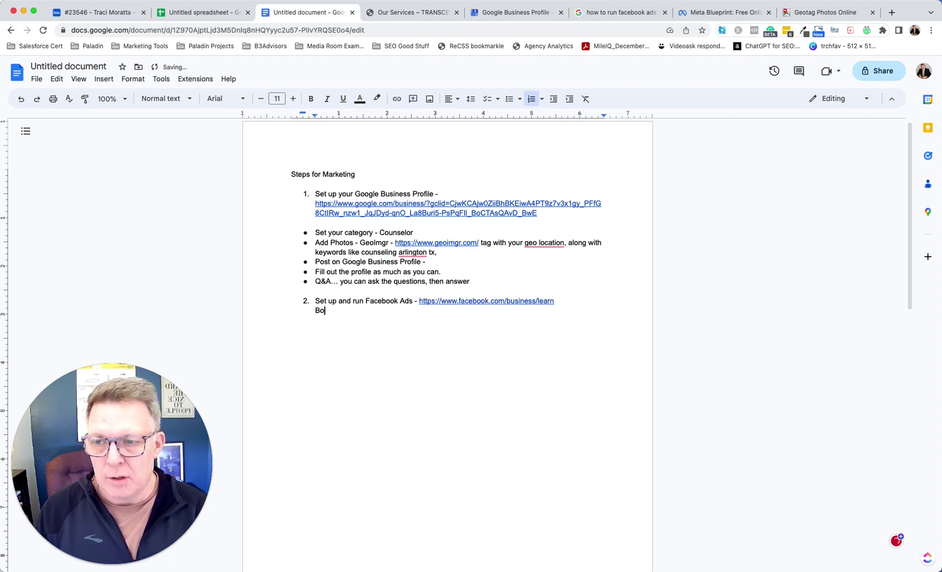
{"action": "type", "text": "ost posts o"}
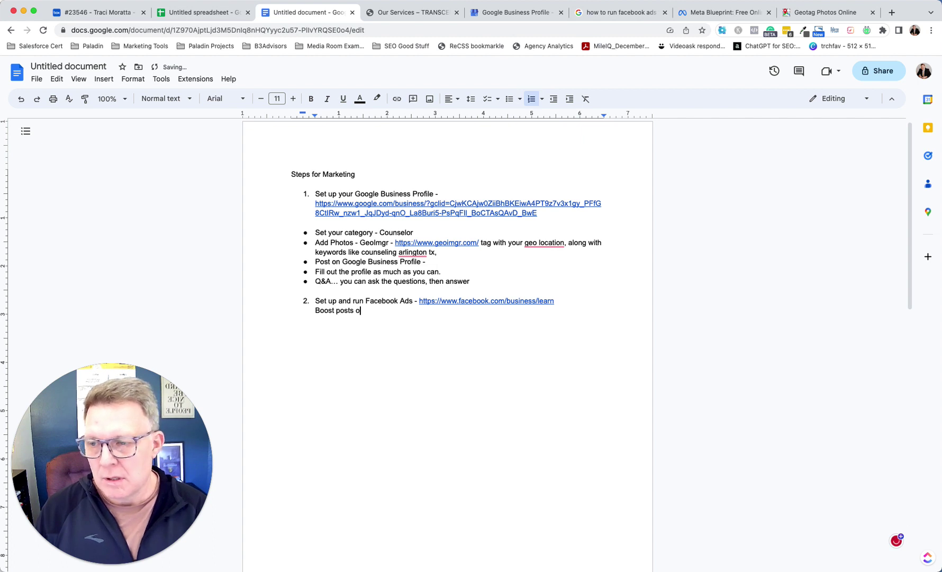
{"action": "type", "text": "n your faceb"}
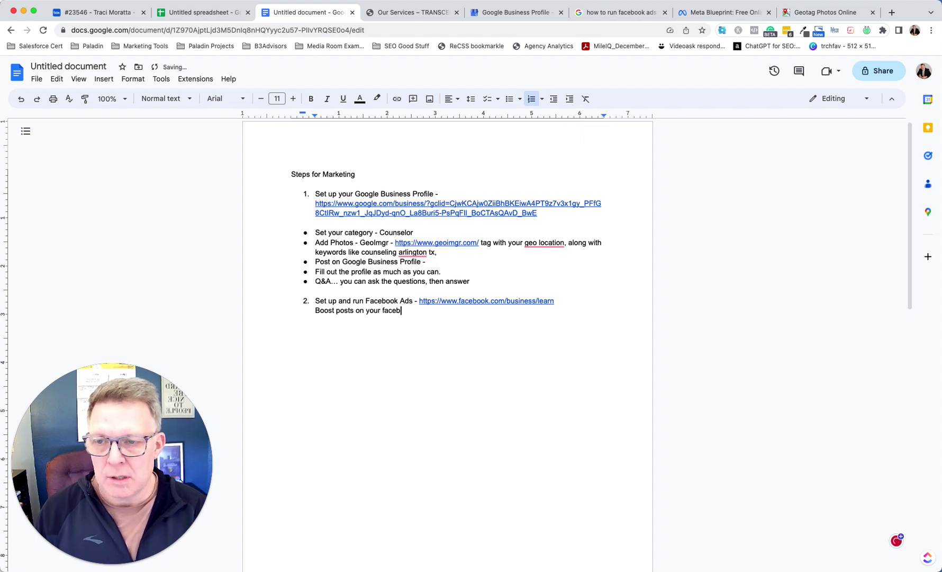
{"action": "type", "text": "ook business page."}
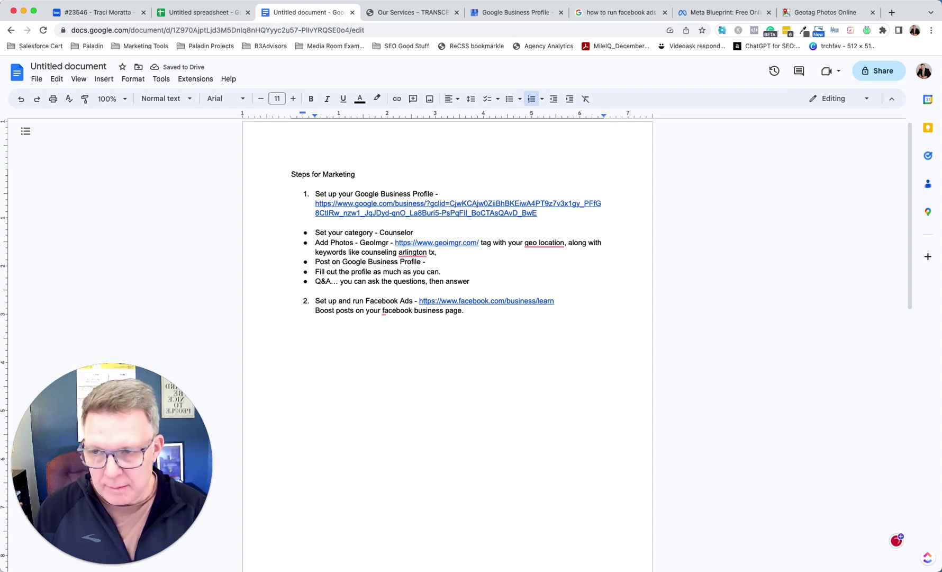
Step: Add numbered item 3, "Website -", below the Facebook business page line
{"action": "key", "text": "Return"}
{"action": "key", "text": "BackSpace"}
{"action": "key", "text": "BackSpace"}
{"action": "key", "text": "Return"}
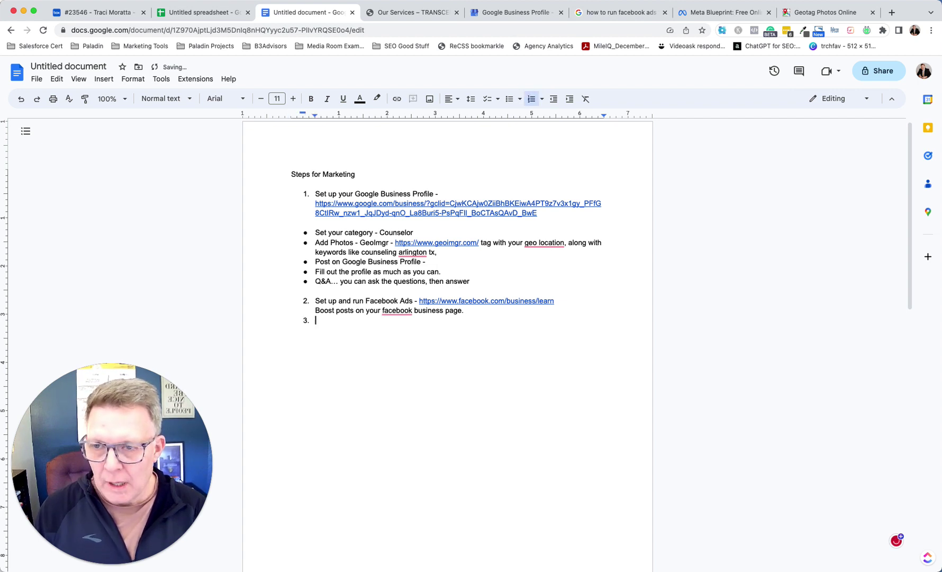
{"action": "type", "text": "Website -"}
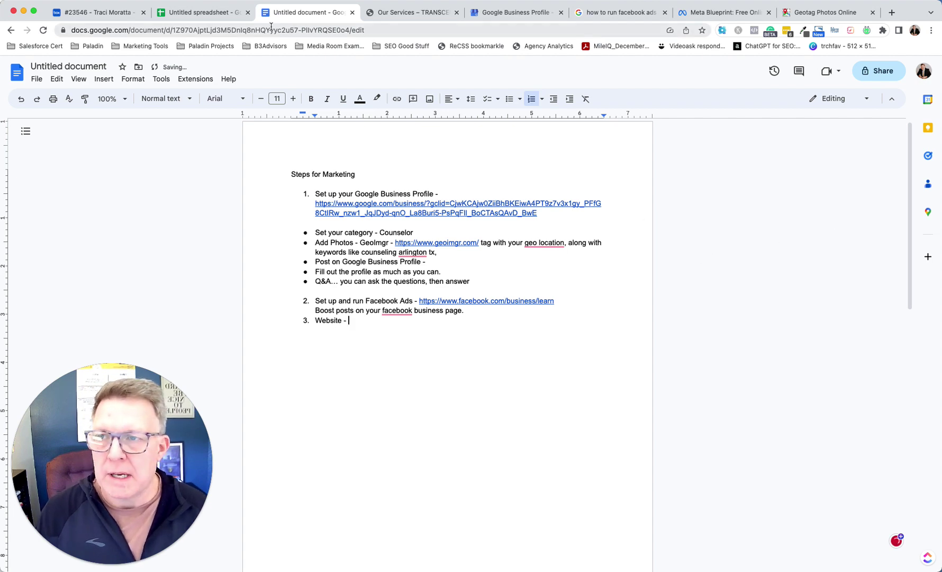
Step: Switch to the Transcend website and review its Clients, Telehealth, Contact Us and Home pages
{"action": "left_click", "coordinate": [379, 11]}
{"action": "scroll", "coordinate": [281, 200], "scroll_direction": "up", "scroll_amount": 10}
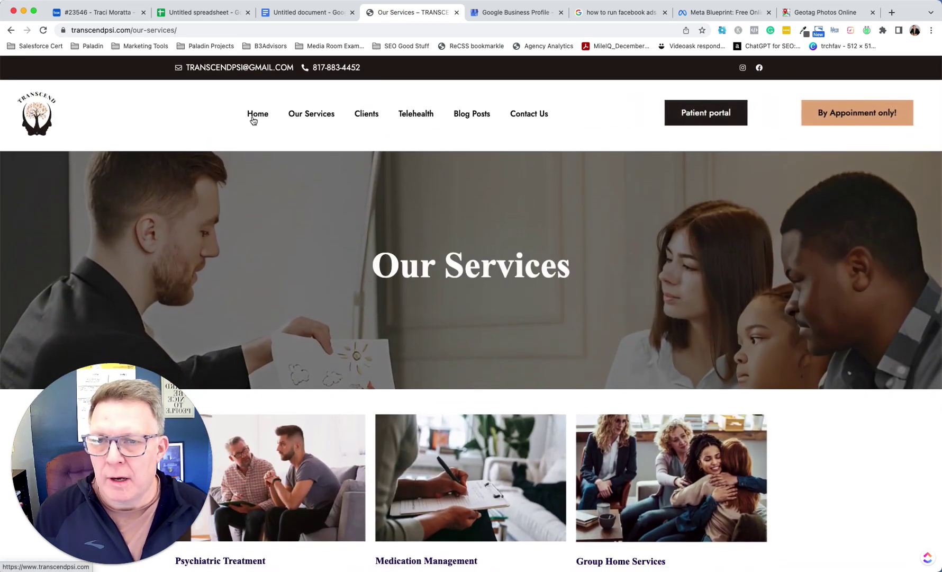
{"action": "left_click", "coordinate": [368, 115]}
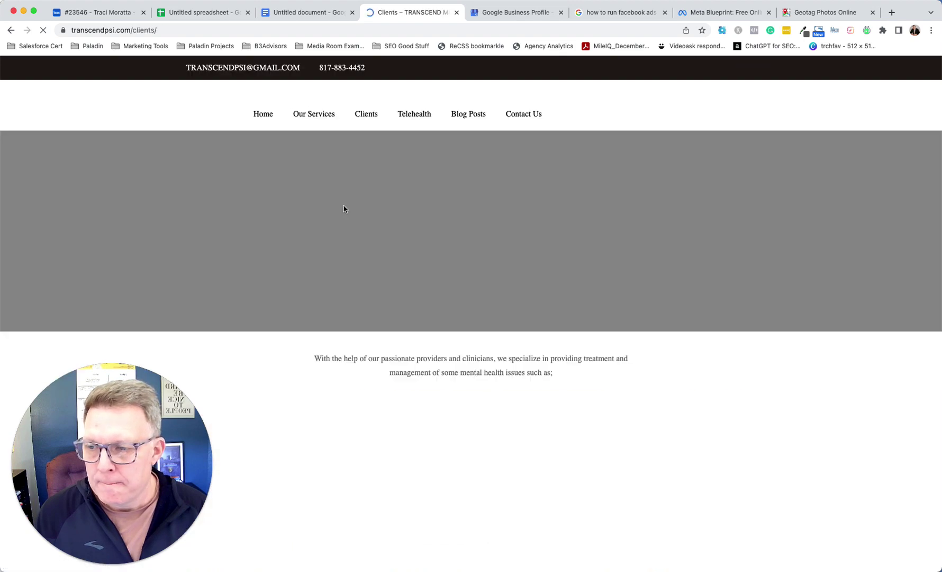
{"action": "scroll", "coordinate": [476, 328], "scroll_direction": "down", "scroll_amount": 4}
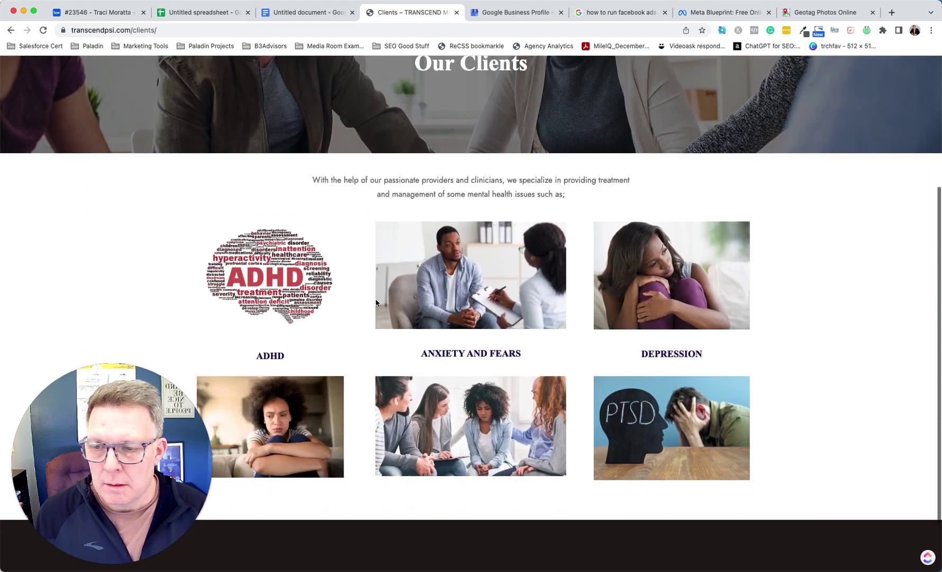
{"action": "scroll", "coordinate": [414, 266], "scroll_direction": "up", "scroll_amount": 4}
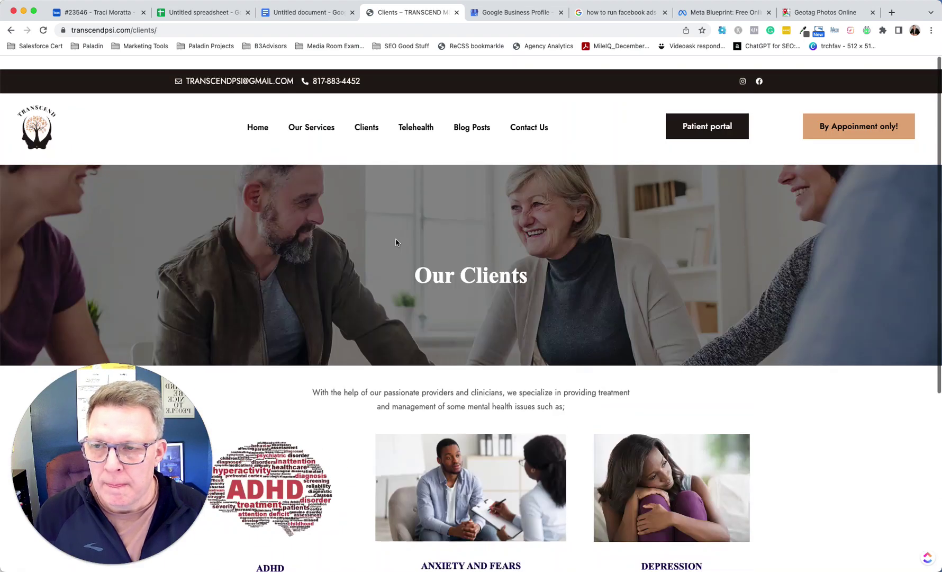
{"action": "left_click", "coordinate": [411, 115]}
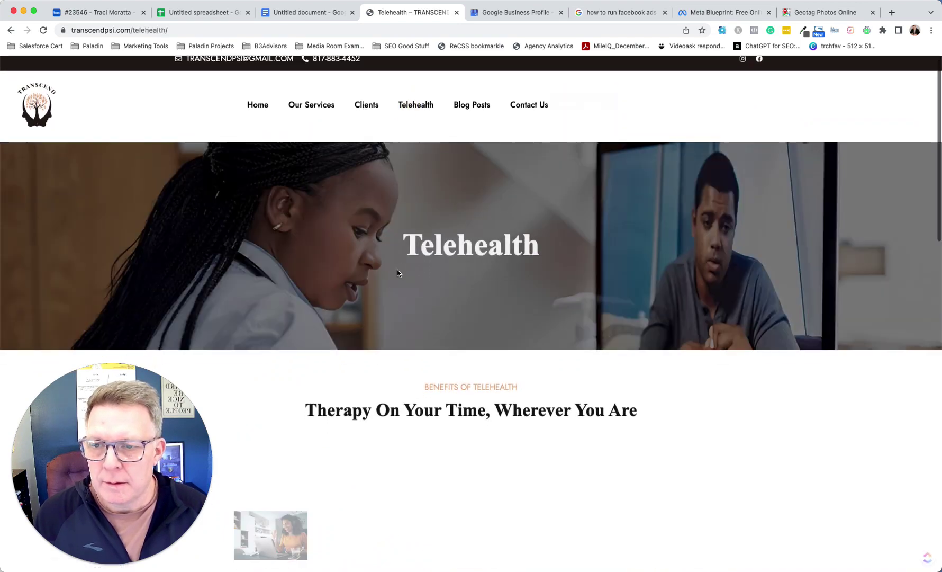
{"action": "scroll", "coordinate": [396, 297], "scroll_direction": "down", "scroll_amount": 5}
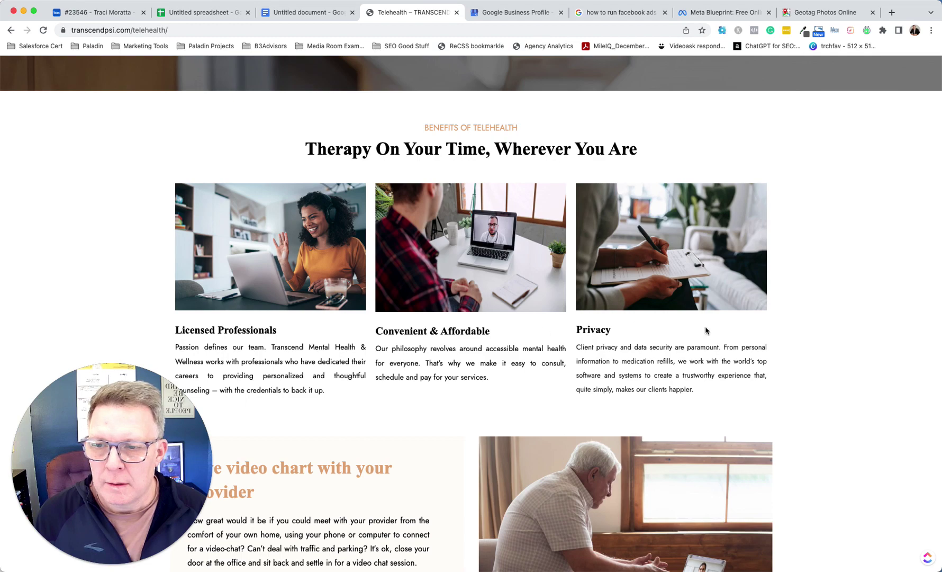
{"action": "scroll", "coordinate": [416, 306], "scroll_direction": "down", "scroll_amount": 10}
{"action": "scroll", "coordinate": [411, 205], "scroll_direction": "up", "scroll_amount": 15}
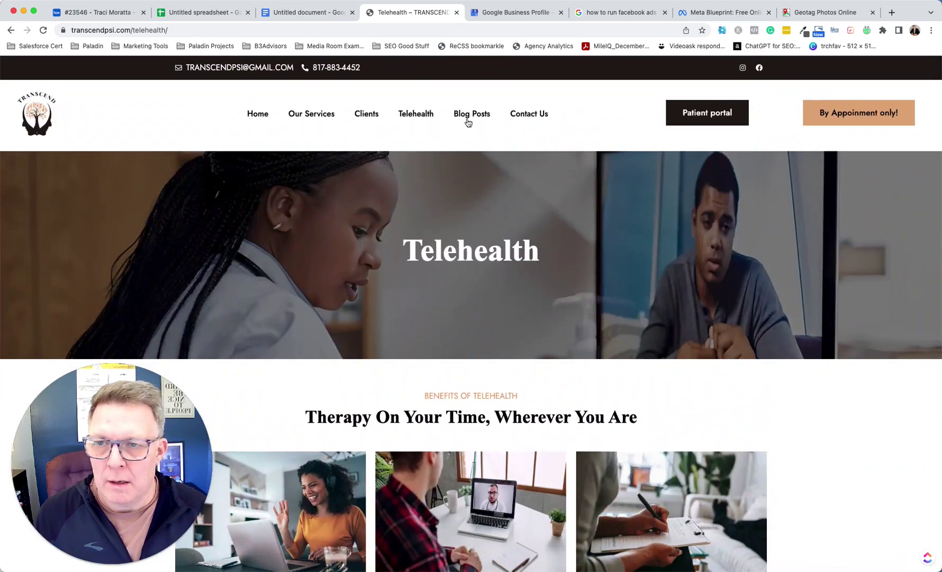
{"action": "left_click", "coordinate": [542, 114]}
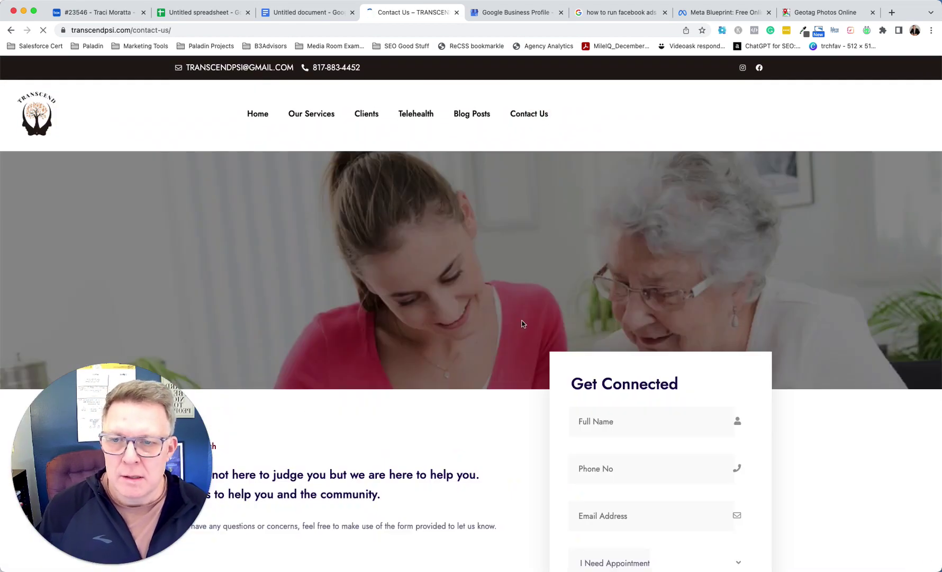
{"action": "scroll", "coordinate": [334, 346], "scroll_direction": "down", "scroll_amount": 7}
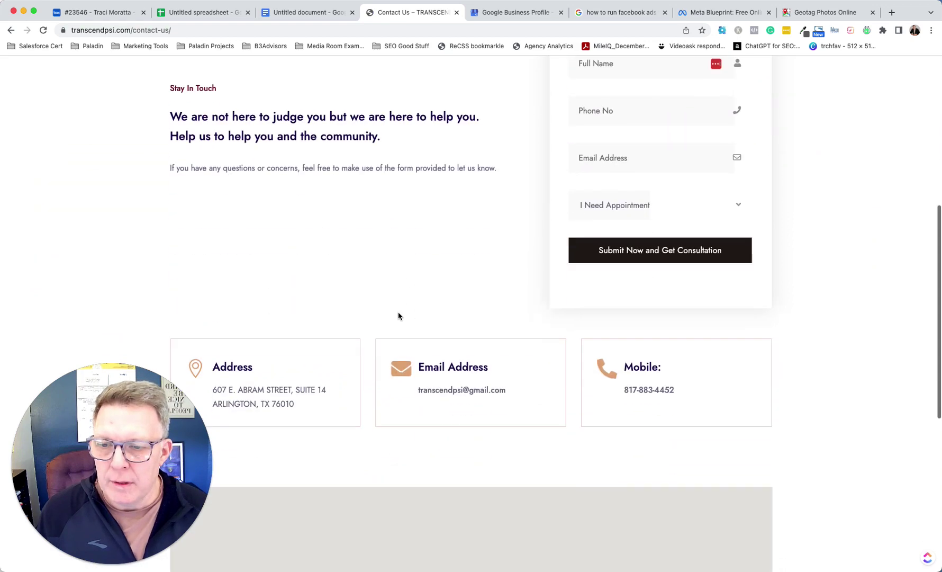
{"action": "scroll", "coordinate": [381, 294], "scroll_direction": "up", "scroll_amount": 8}
{"action": "left_click", "coordinate": [258, 114]}
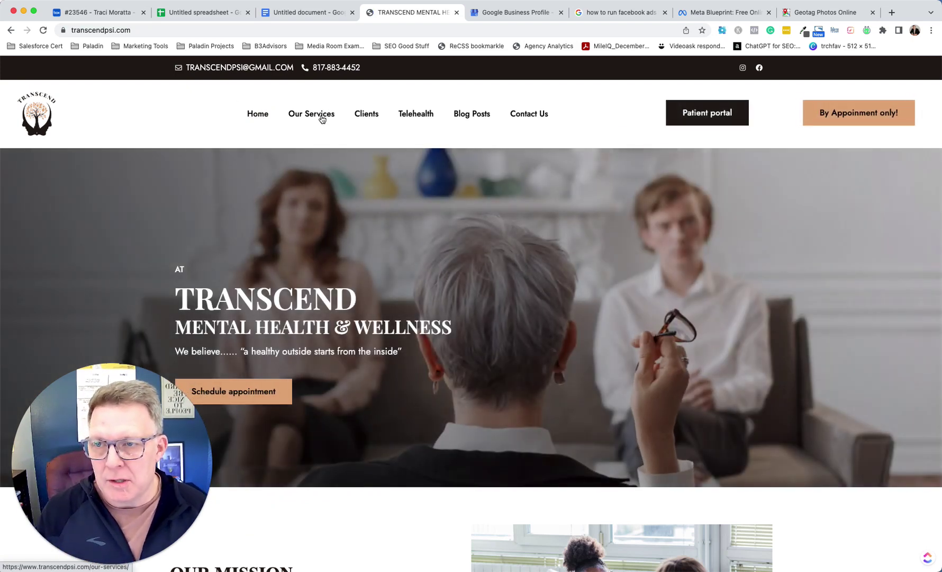
Step: Open the Our Services page and examine the Psychiatric Treatment entry in the services grid
{"action": "left_click", "coordinate": [311, 114]}
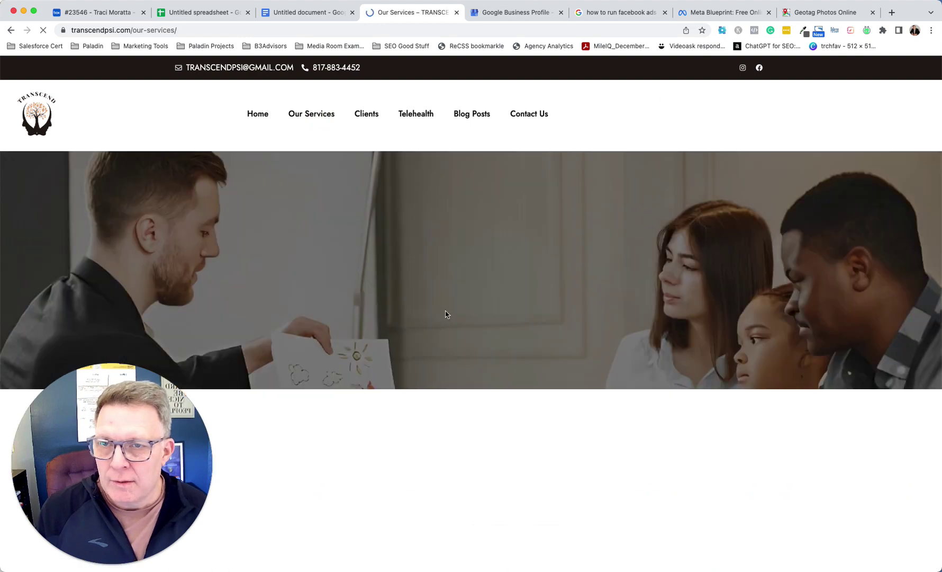
{"action": "scroll", "coordinate": [446, 314], "scroll_direction": "down", "scroll_amount": 10}
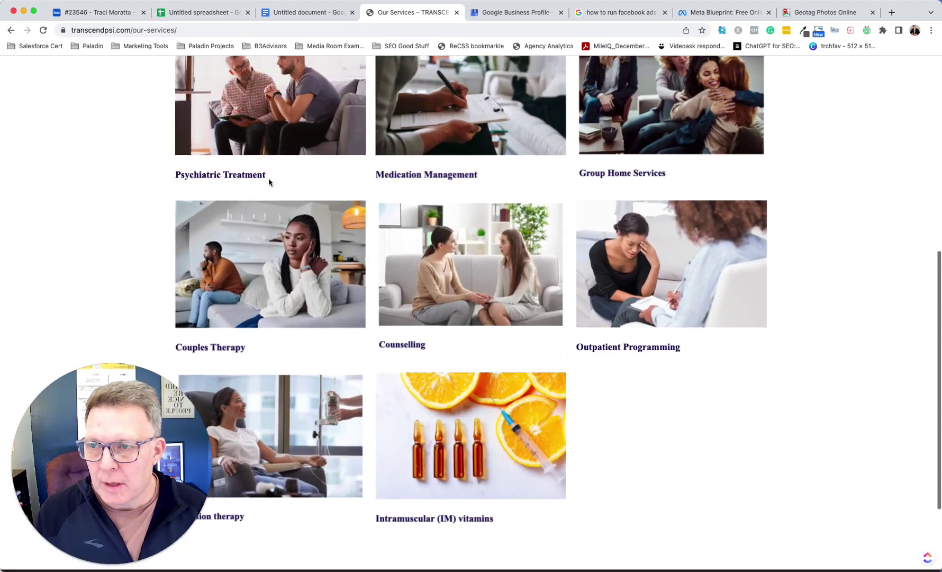
{"action": "scroll", "coordinate": [269, 182], "scroll_direction": "up", "scroll_amount": 1}
{"action": "left_click_drag", "start_coordinate": [266, 231], "coordinate": [166, 230]}
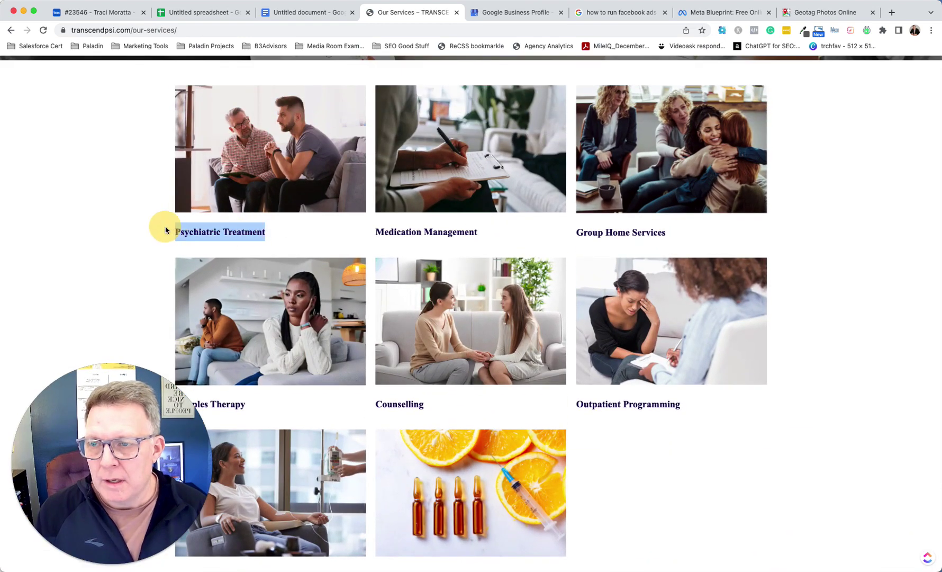
{"action": "left_click", "coordinate": [296, 238]}
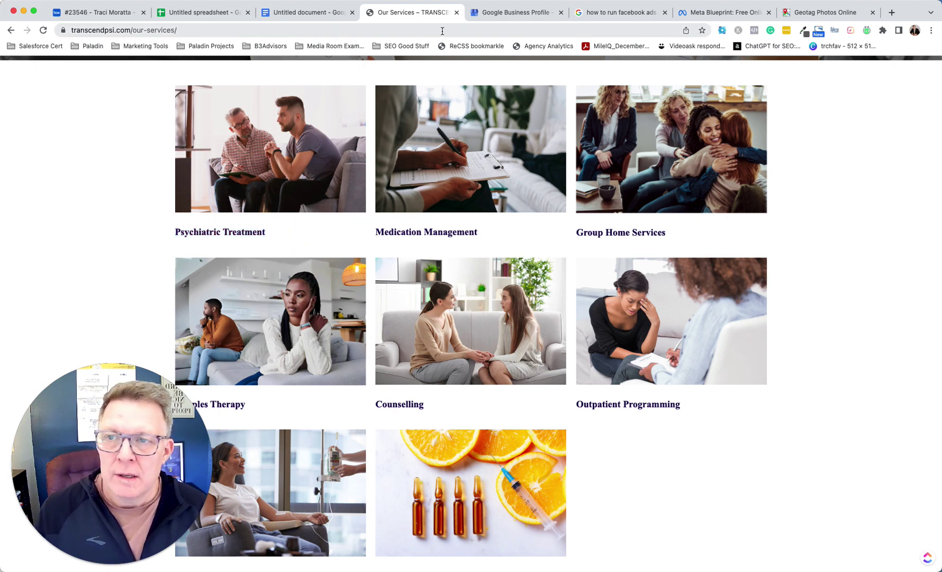
Step: Replace "our-services/" in the page's web address with "psychiatric-treatment-arlington-tx" as an example, without loading it
{"action": "left_click", "coordinate": [255, 29]}
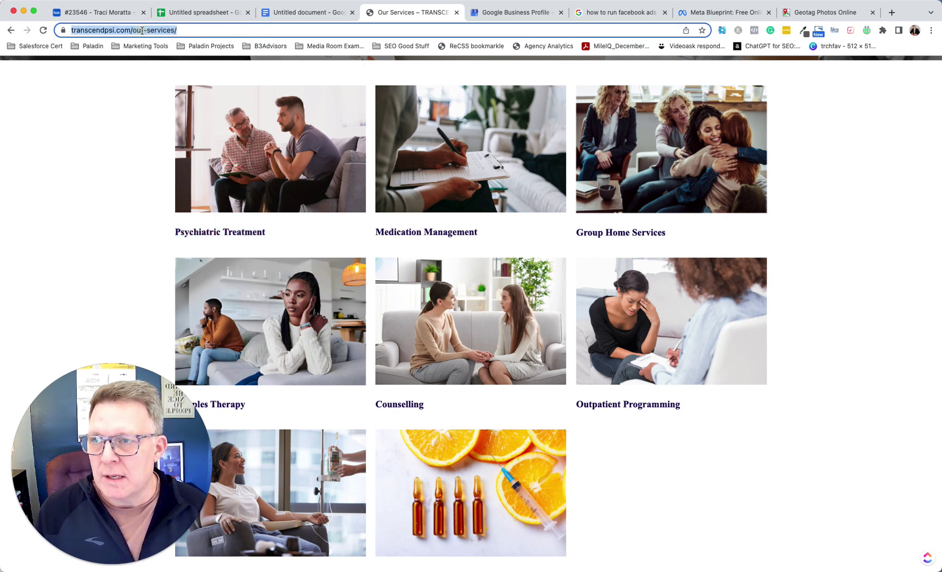
{"action": "left_click", "coordinate": [141, 30]}
{"action": "left_click_drag", "start_coordinate": [174, 30], "coordinate": [311, 32]}
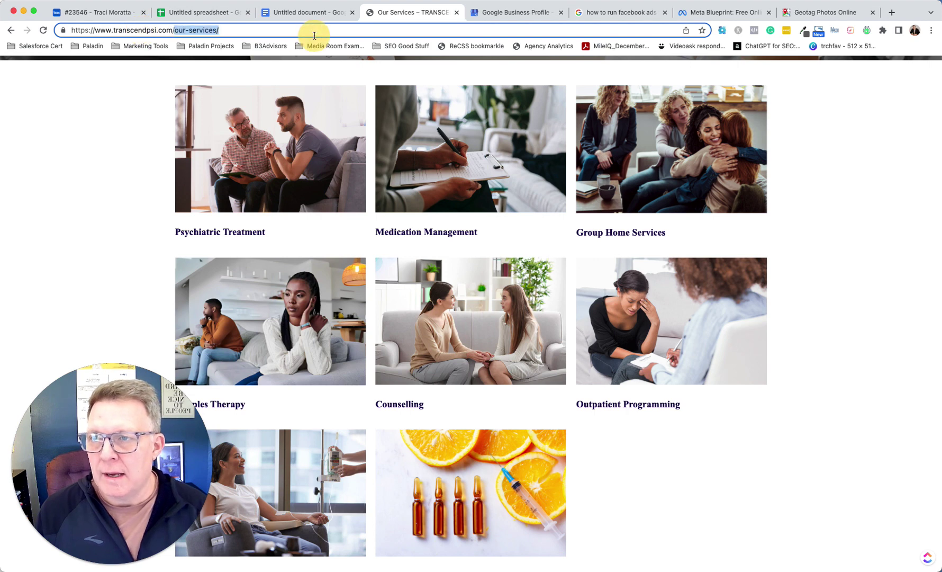
{"action": "type", "text": "p"}
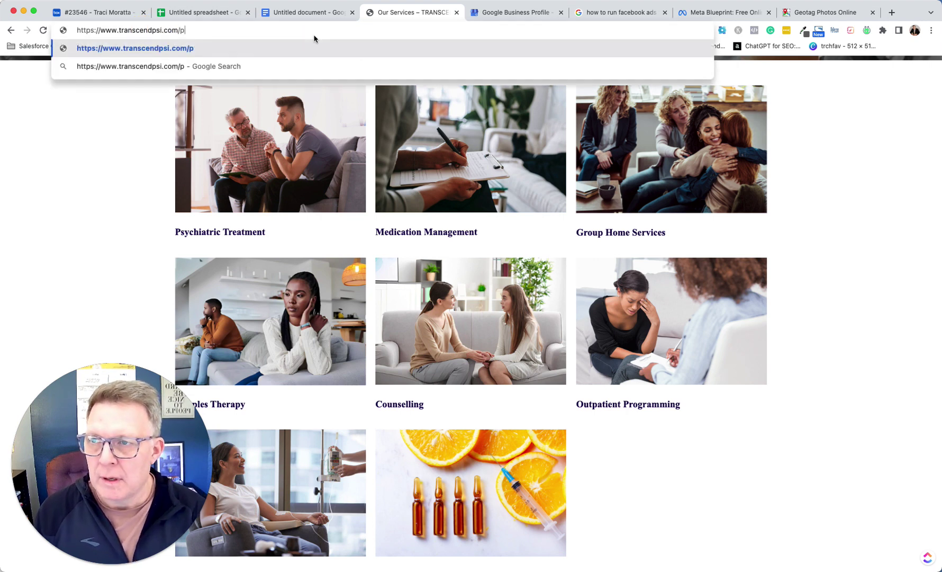
{"action": "type", "text": "sychiatic"}
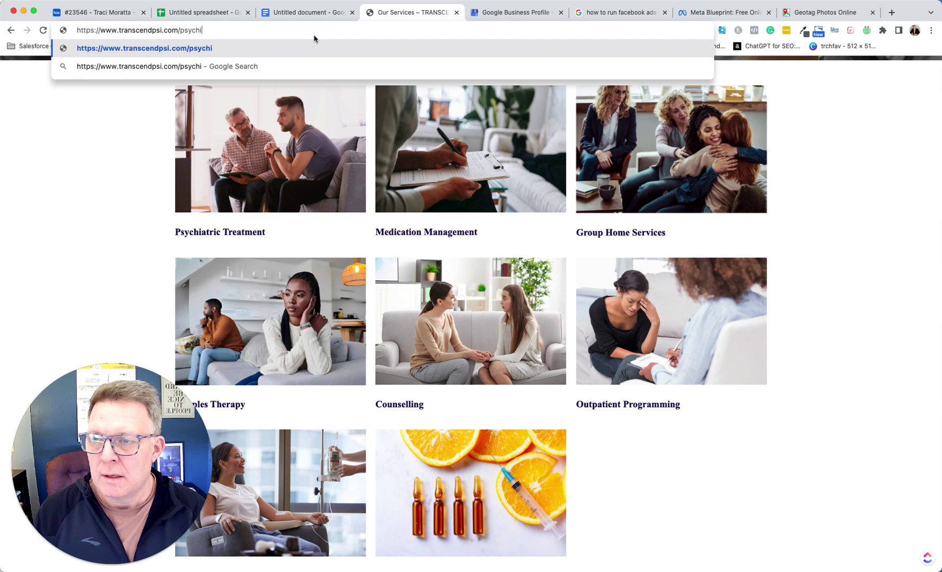
{"action": "key", "text": "BackSpace"}
{"action": "key", "text": "BackSpace"}
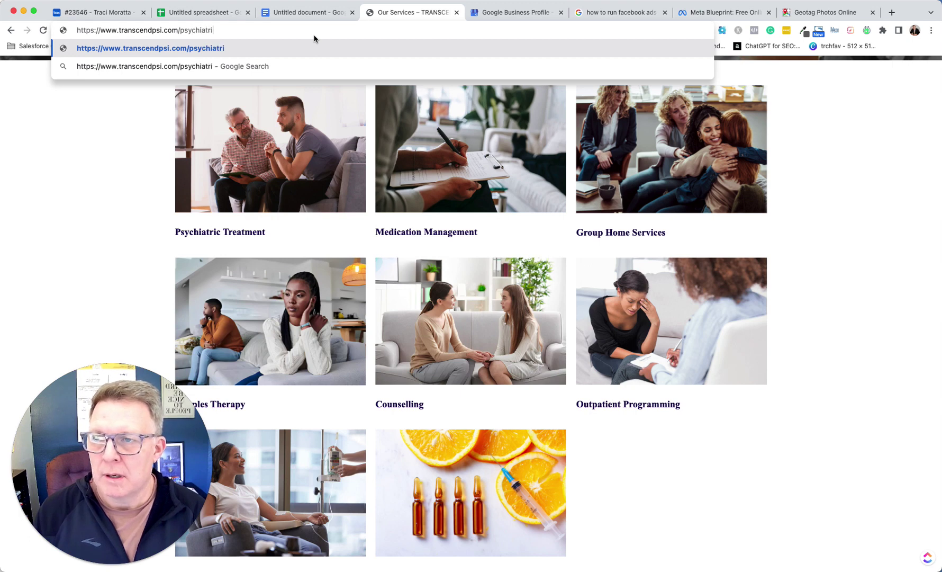
{"action": "type", "text": "ric-treatm"}
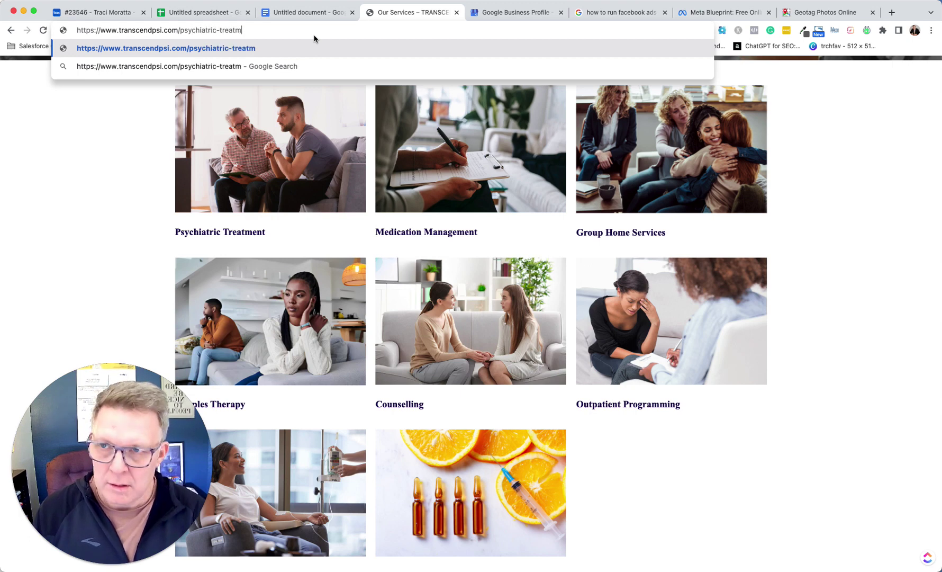
{"action": "type", "text": "ent"}
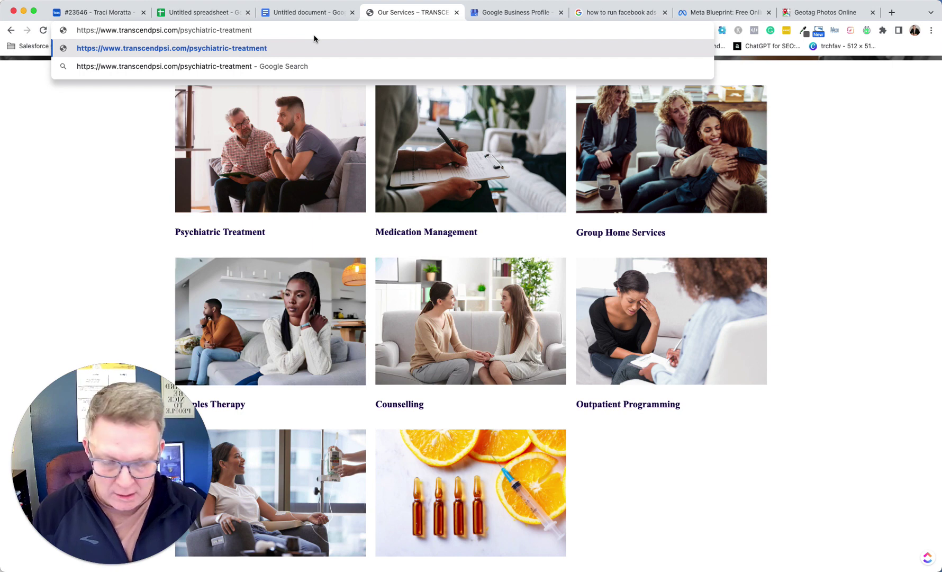
{"action": "type", "text": "-"}
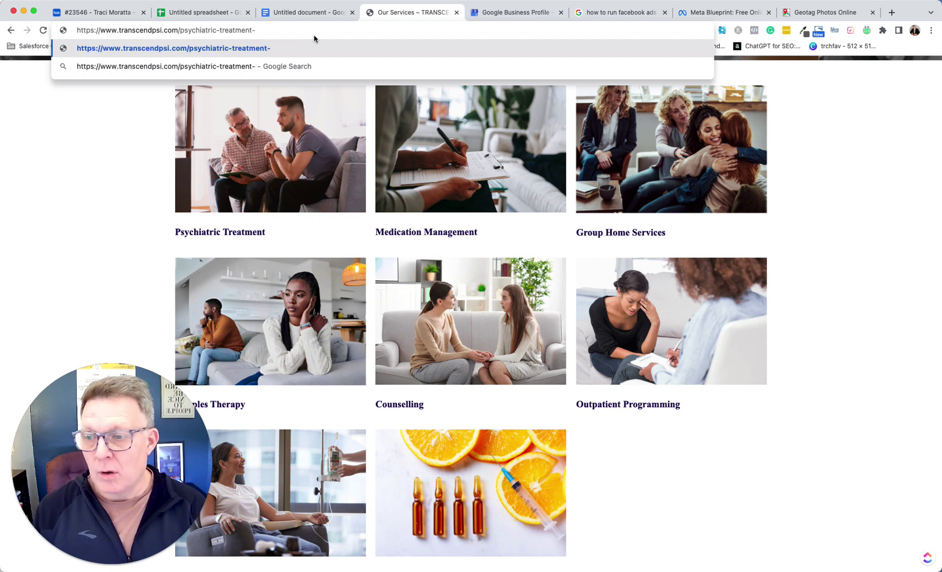
{"action": "type", "text": "arlington"}
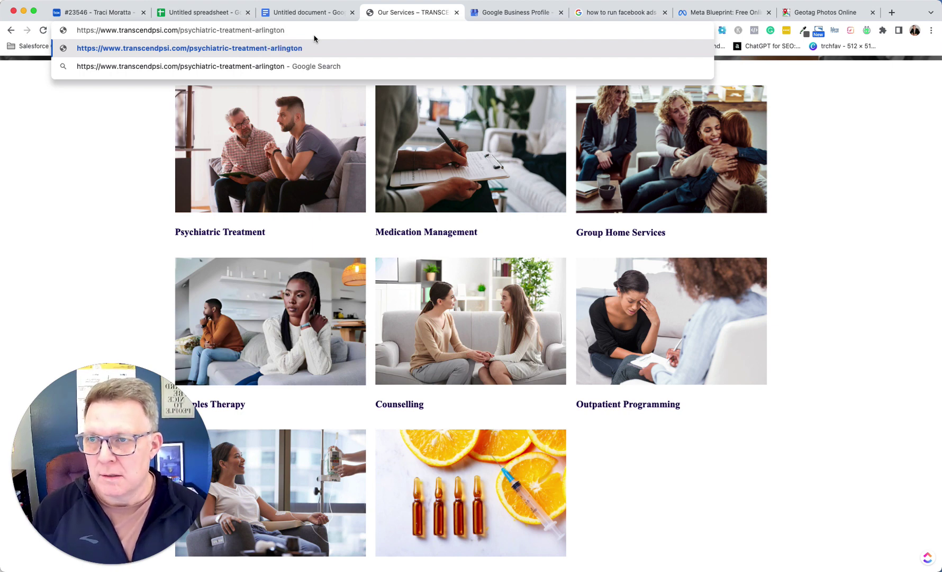
{"action": "type", "text": "-tx"}
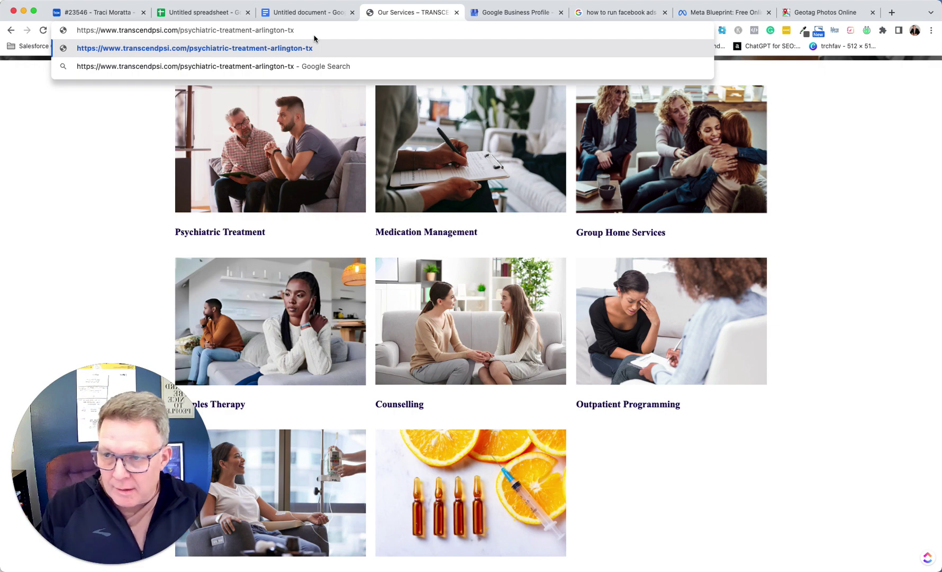
Step: Delete the example path after the domain in the web address
{"action": "left_click", "coordinate": [145, 210]}
{"action": "left_click_drag", "start_coordinate": [175, 30], "coordinate": [358, 30]}
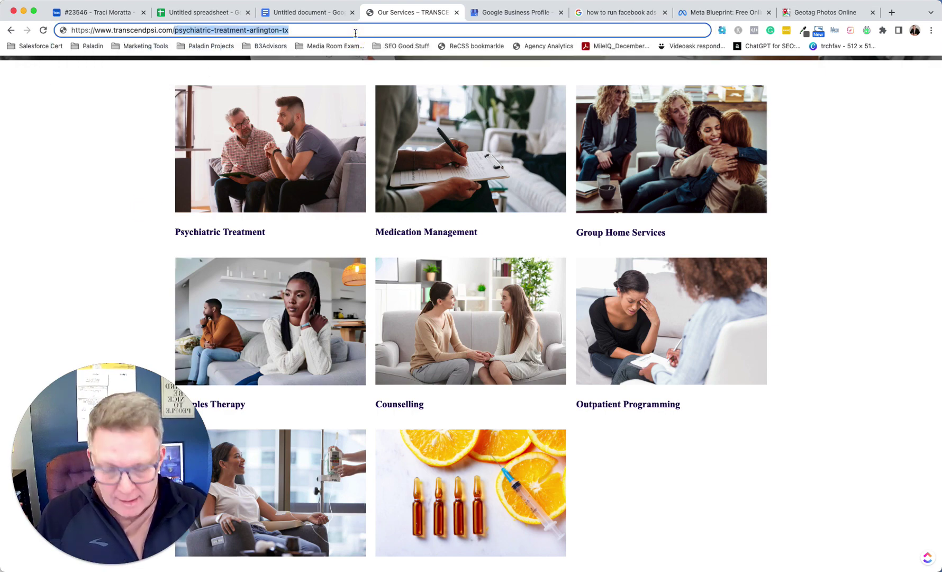
{"action": "key", "text": "BackSpace"}
Step: Examine the Medication Management and Group Home Services entries on the Our Services page
{"action": "left_click", "coordinate": [161, 257]}
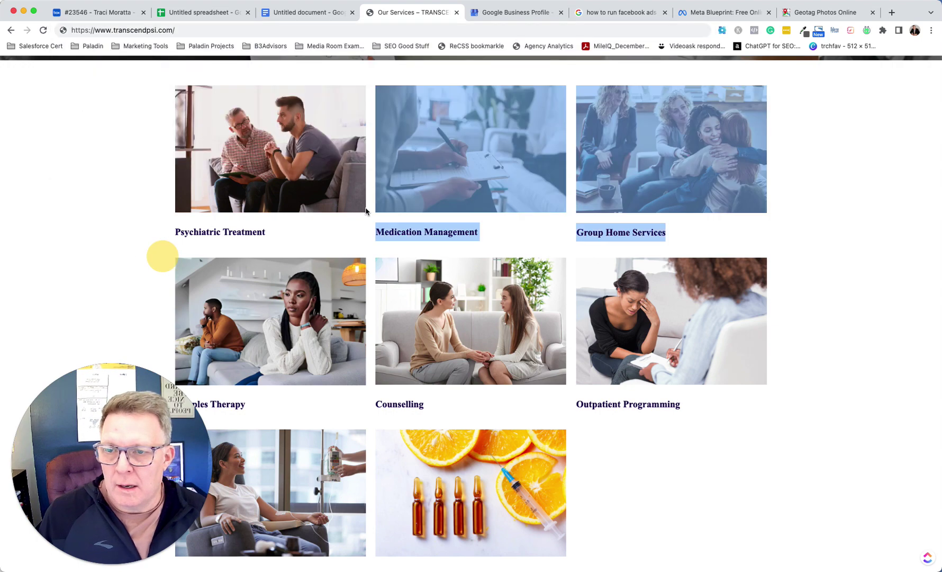
{"action": "left_click", "coordinate": [426, 235]}
{"action": "left_click", "coordinate": [620, 224]}
{"action": "scroll", "coordinate": [564, 255], "scroll_direction": "down", "scroll_amount": 3}
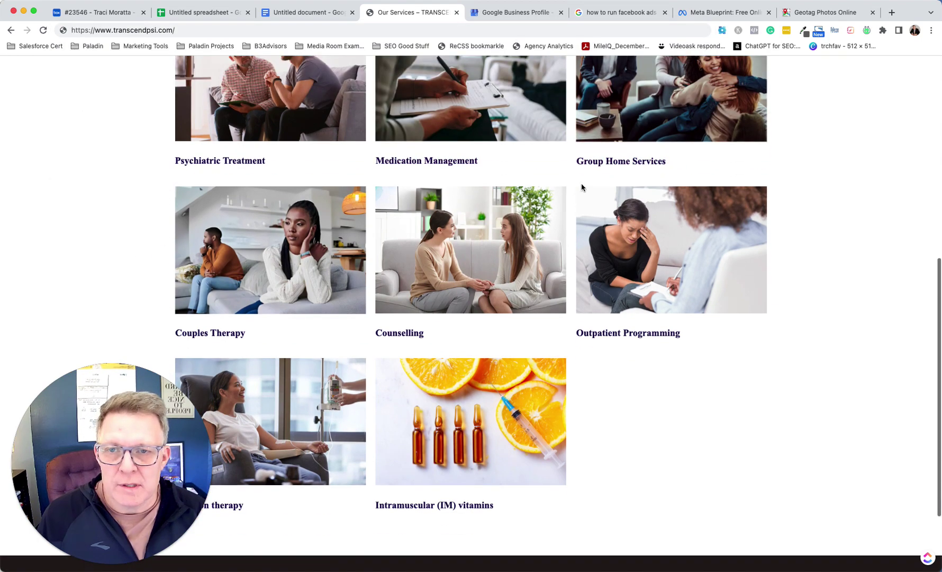
{"action": "left_click", "coordinate": [679, 159]}
{"action": "left_click", "coordinate": [659, 156]}
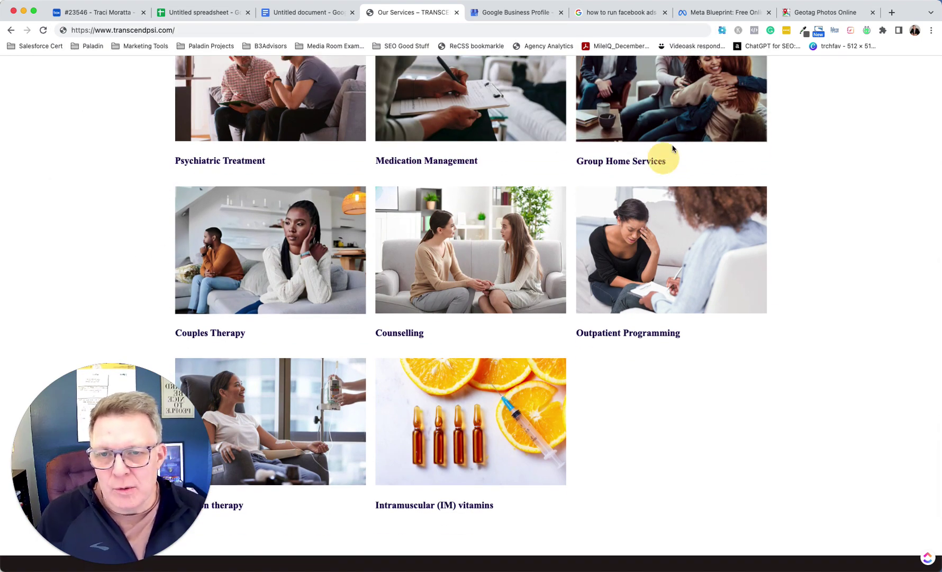
{"action": "left_click", "coordinate": [677, 126]}
{"action": "left_click", "coordinate": [655, 124]}
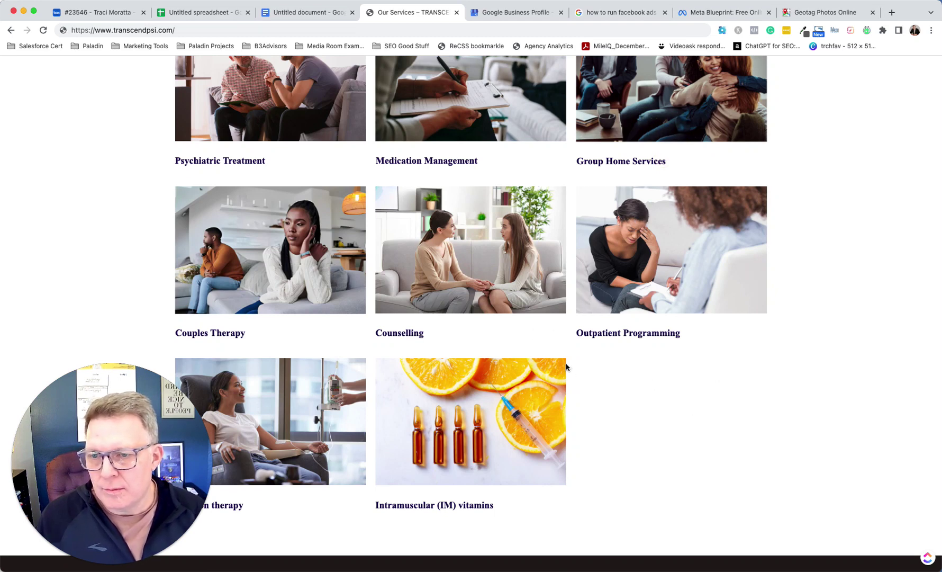
Step: Examine the Counselling entry and the remaining services down to the page footer, then return to the upper services
{"action": "scroll", "coordinate": [567, 366], "scroll_direction": "down", "scroll_amount": 1}
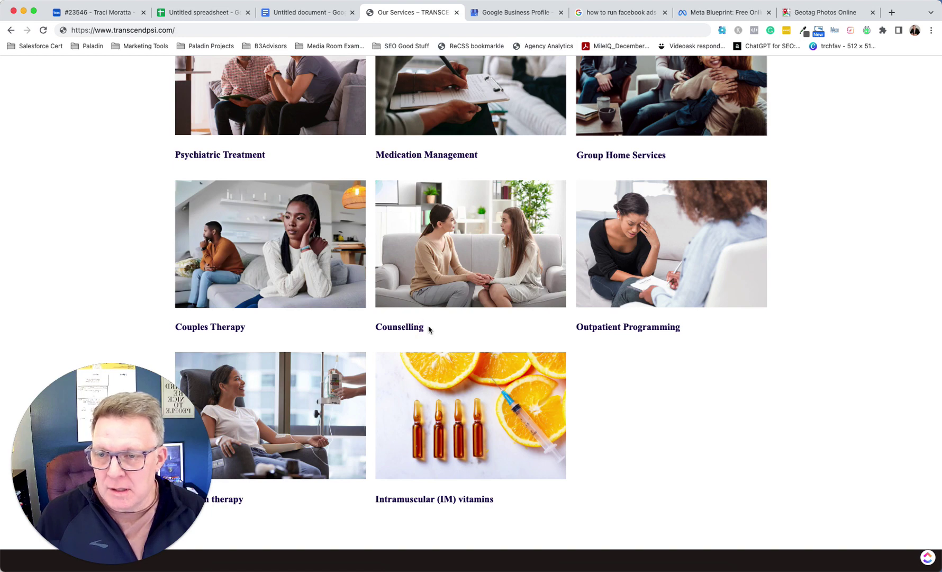
{"action": "mouse_move", "coordinate": [428, 330]}
{"action": "left_mouse_down"}
{"action": "mouse_move", "coordinate": [366, 330]}
{"action": "mouse_move", "coordinate": [414, 327]}
{"action": "left_mouse_up"}
{"action": "left_click", "coordinate": [386, 334]}
{"action": "left_click", "coordinate": [407, 323]}
{"action": "scroll", "coordinate": [333, 307], "scroll_direction": "down", "scroll_amount": 5}
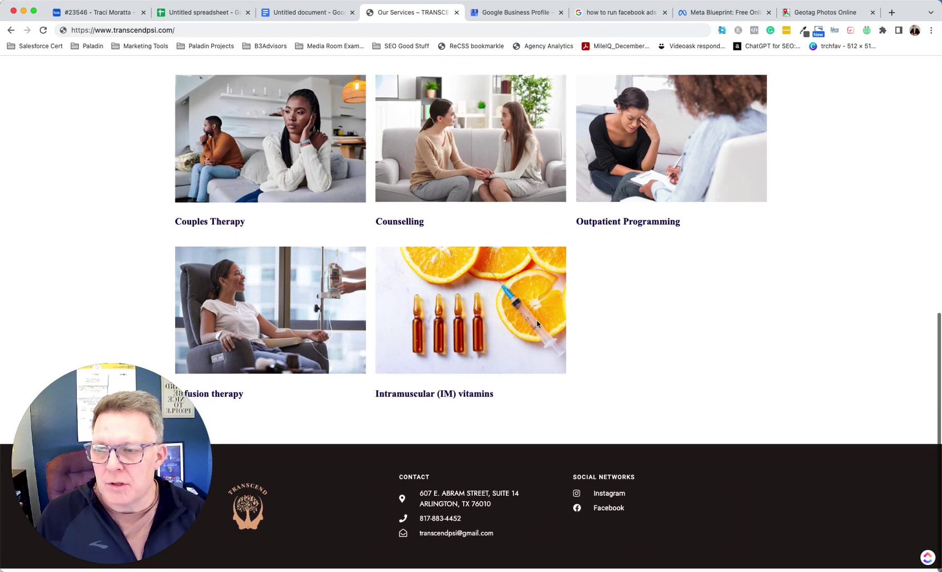
{"action": "left_click_drag", "start_coordinate": [68, 430], "coordinate": [158, 336]}
{"action": "scroll", "coordinate": [333, 322], "scroll_direction": "up", "scroll_amount": 15}
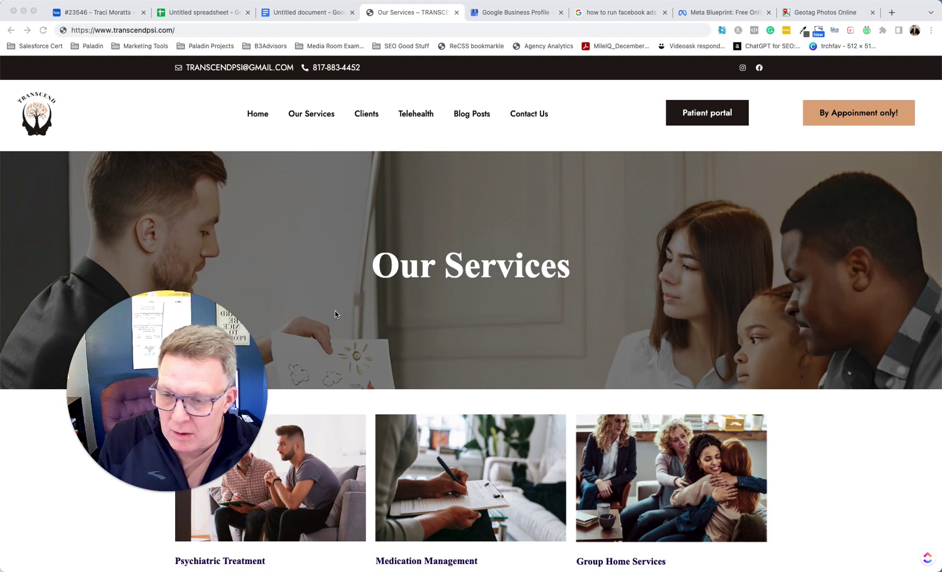
{"action": "scroll", "coordinate": [444, 404], "scroll_direction": "down", "scroll_amount": 4}
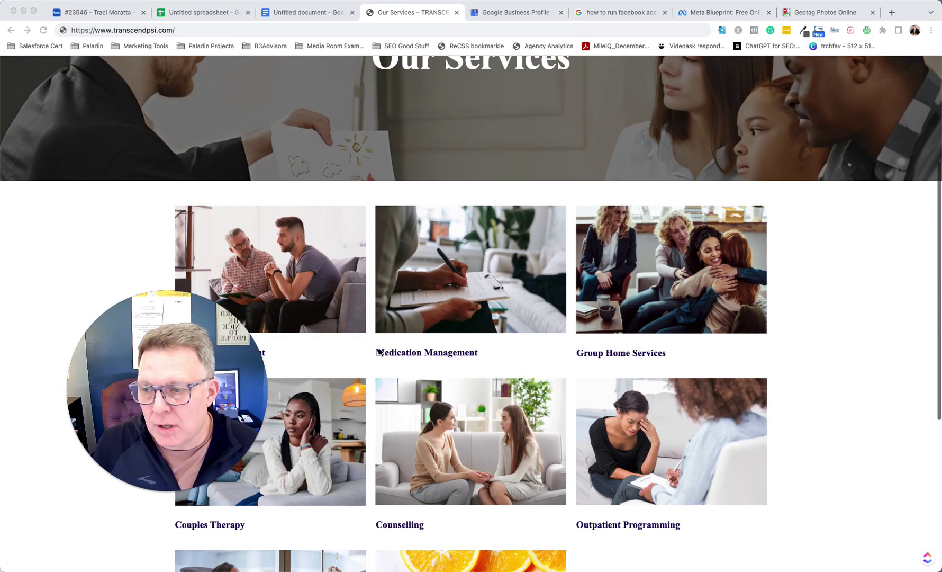
Step: Review the remaining services down to the page footer, then open the website's Home page
{"action": "scroll", "coordinate": [354, 366], "scroll_direction": "down", "scroll_amount": 5}
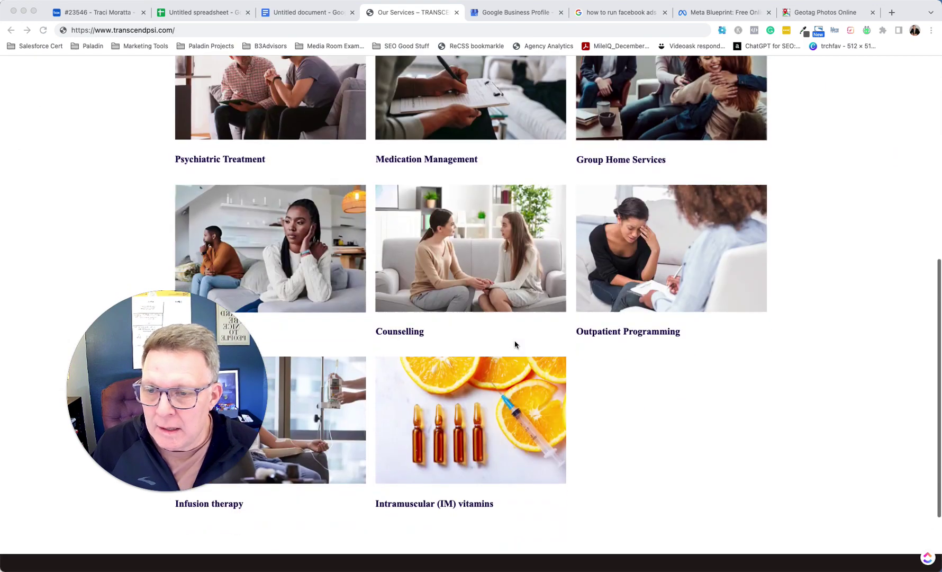
{"action": "scroll", "coordinate": [395, 381], "scroll_direction": "down", "scroll_amount": 1}
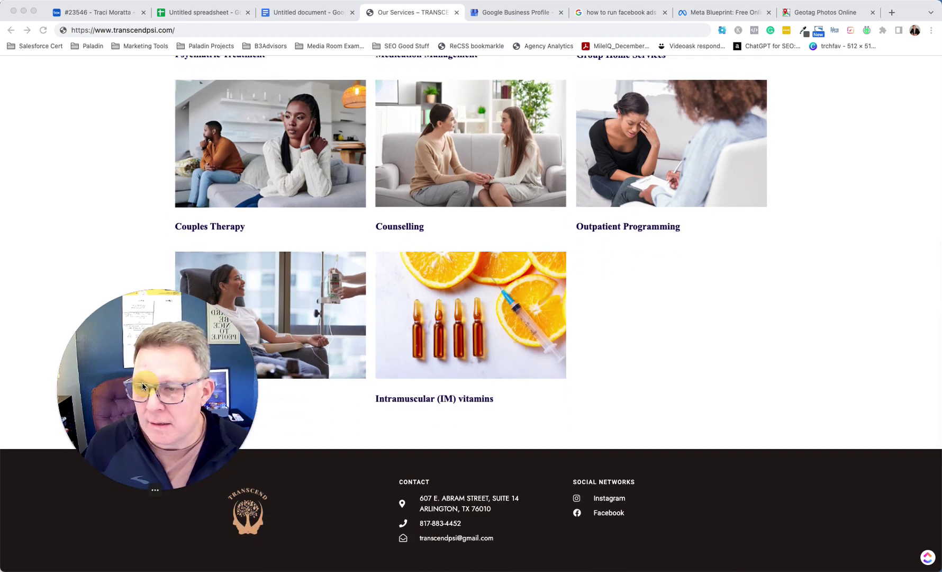
{"action": "scroll", "coordinate": [412, 300], "scroll_direction": "up", "scroll_amount": 10}
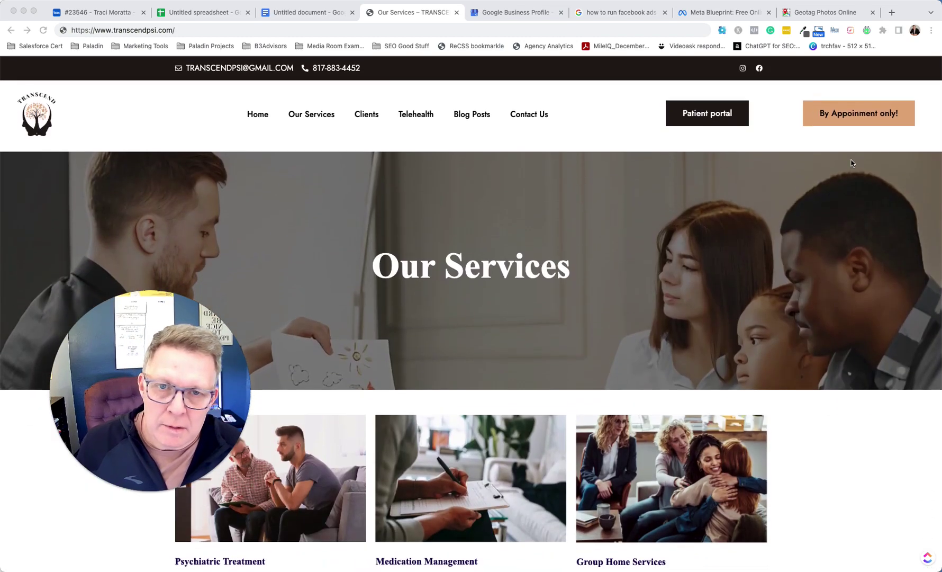
{"action": "left_click", "coordinate": [648, 138]}
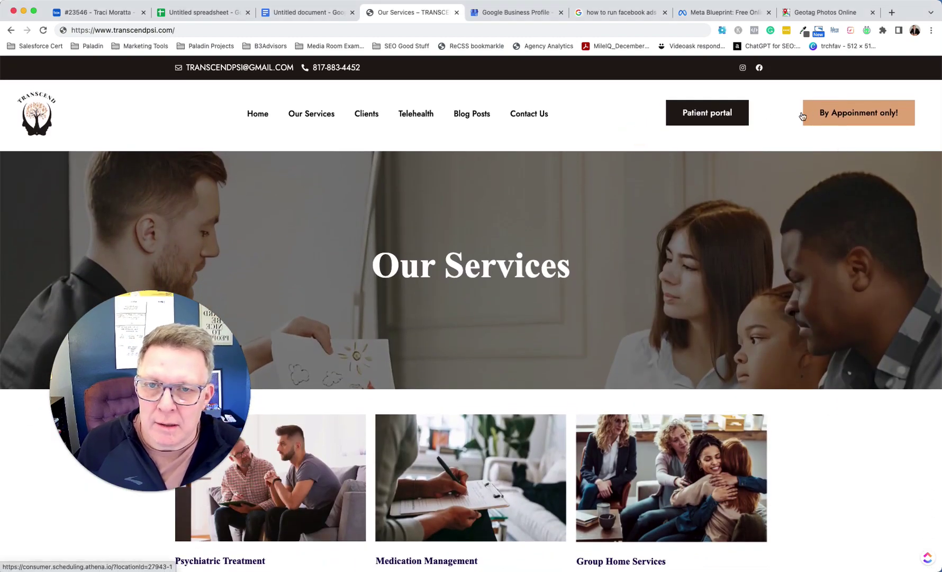
{"action": "left_click", "coordinate": [270, 119]}
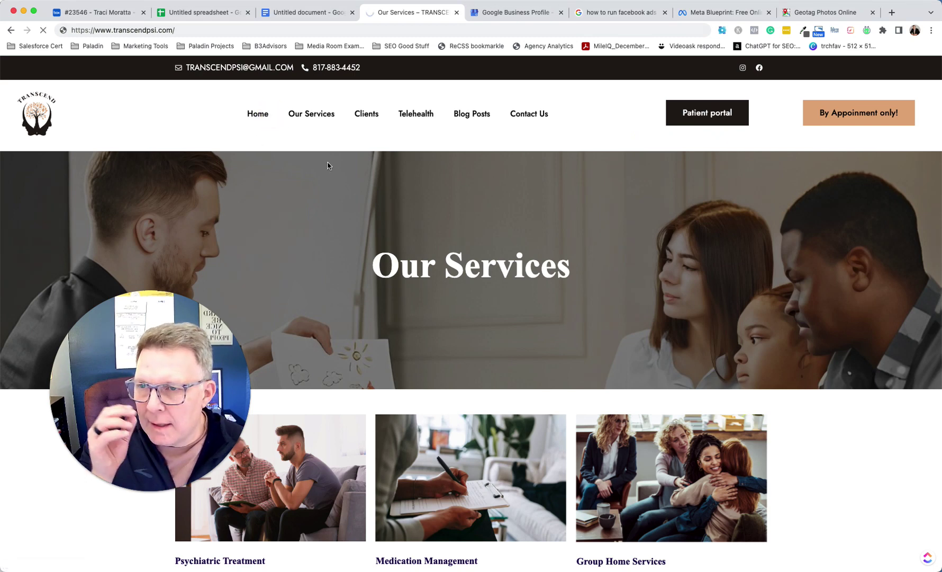
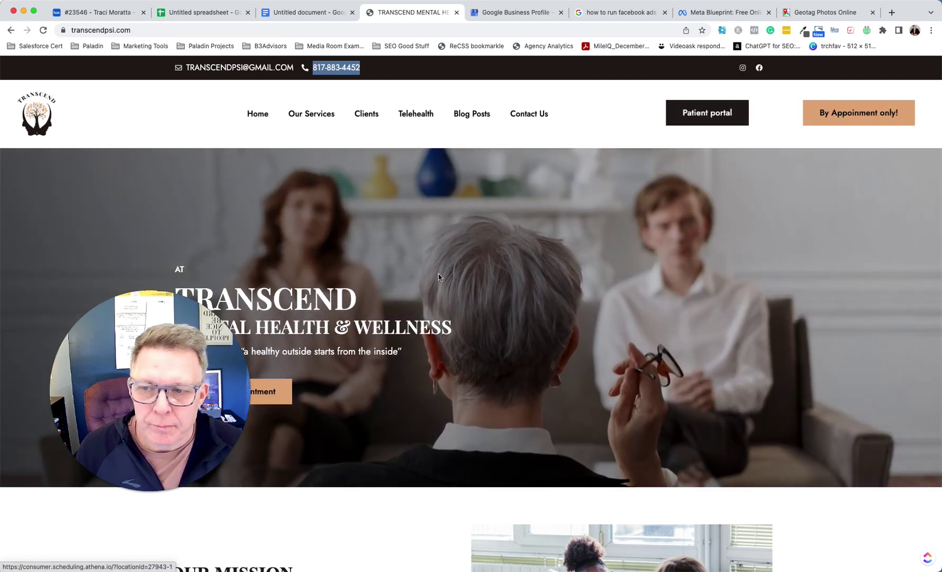
Step: Open the online scheduling page through the "By Appoinment only!" link, then return to the home page's Schedule appointment area
{"action": "left_click_drag", "start_coordinate": [182, 359], "coordinate": [857, 298]}
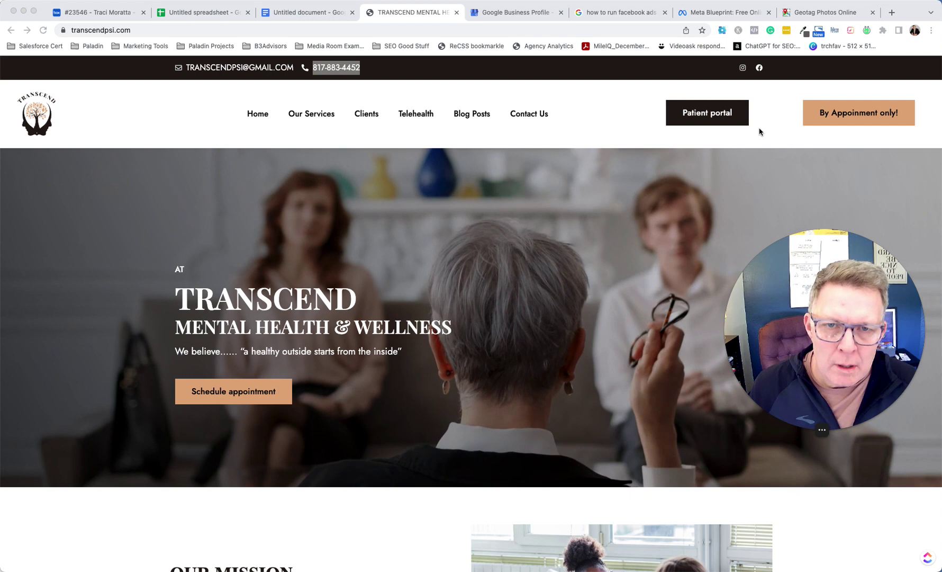
{"action": "left_click", "coordinate": [870, 118]}
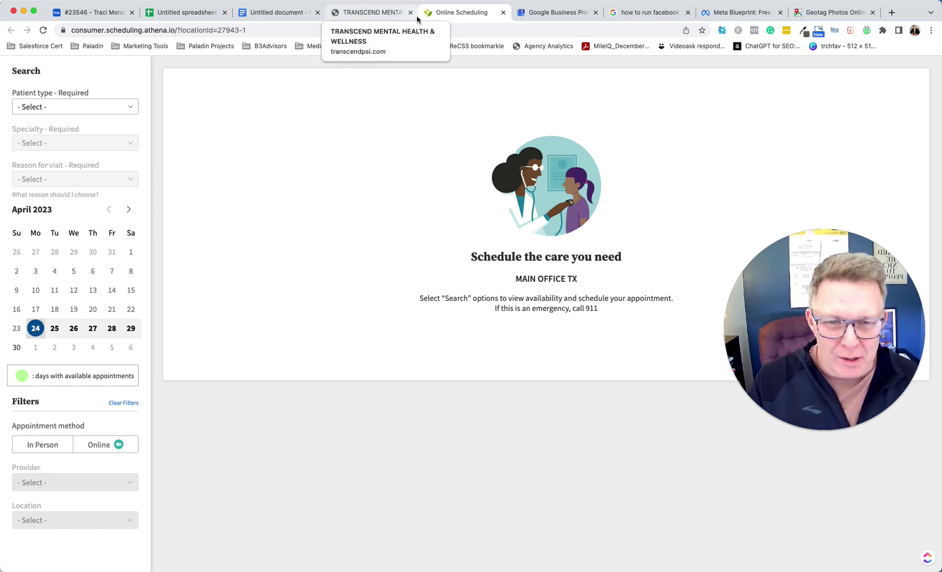
{"action": "left_click", "coordinate": [353, 14]}
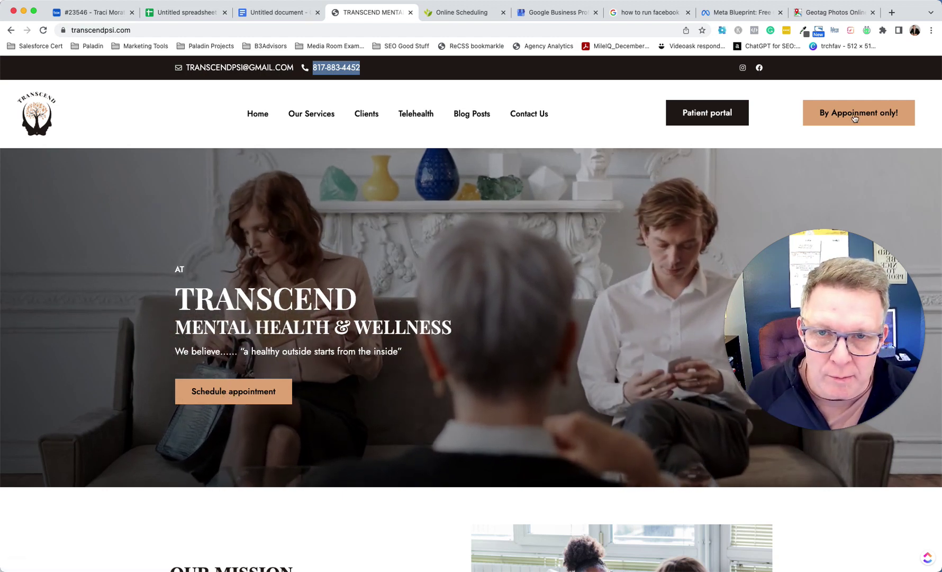
{"action": "left_click", "coordinate": [320, 393]}
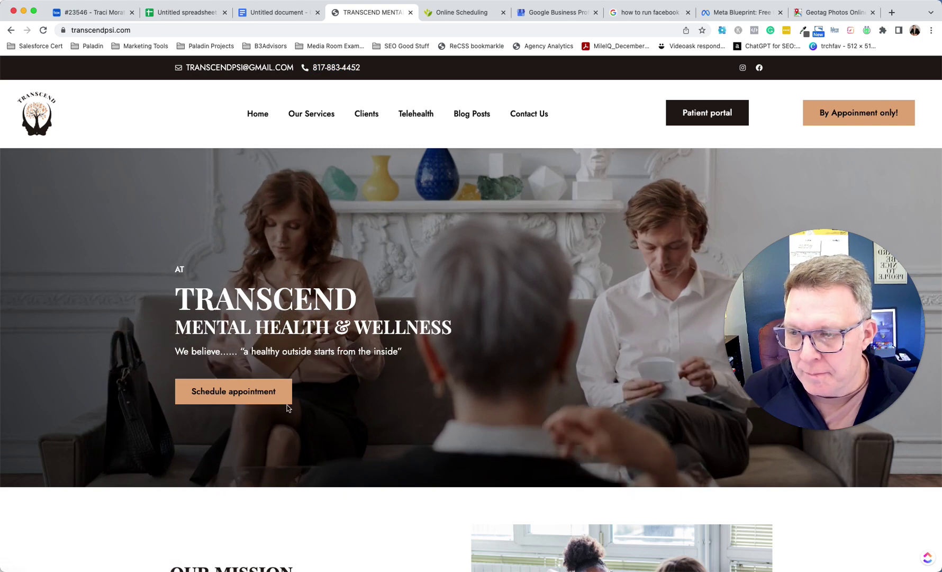
{"action": "left_click", "coordinate": [305, 391]}
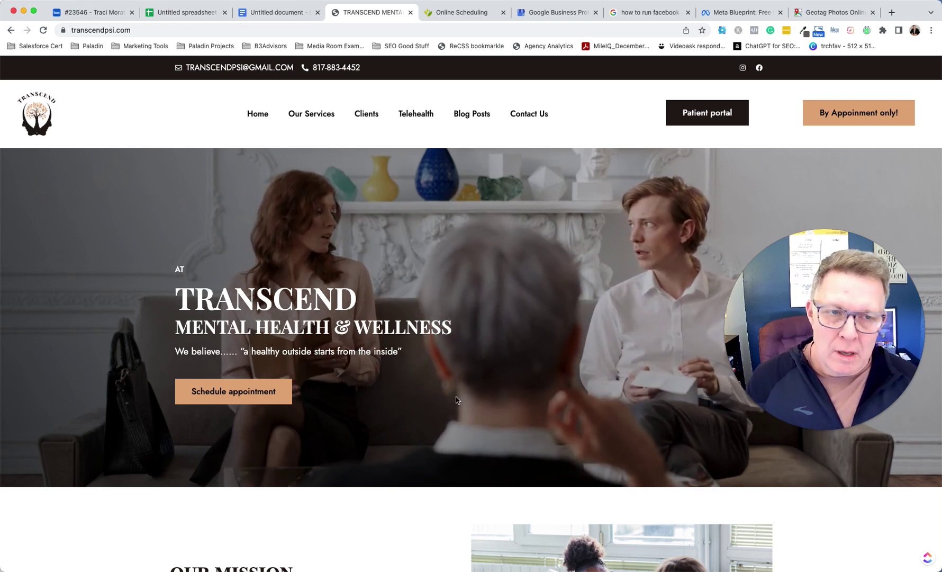
{"action": "left_click", "coordinate": [335, 391]}
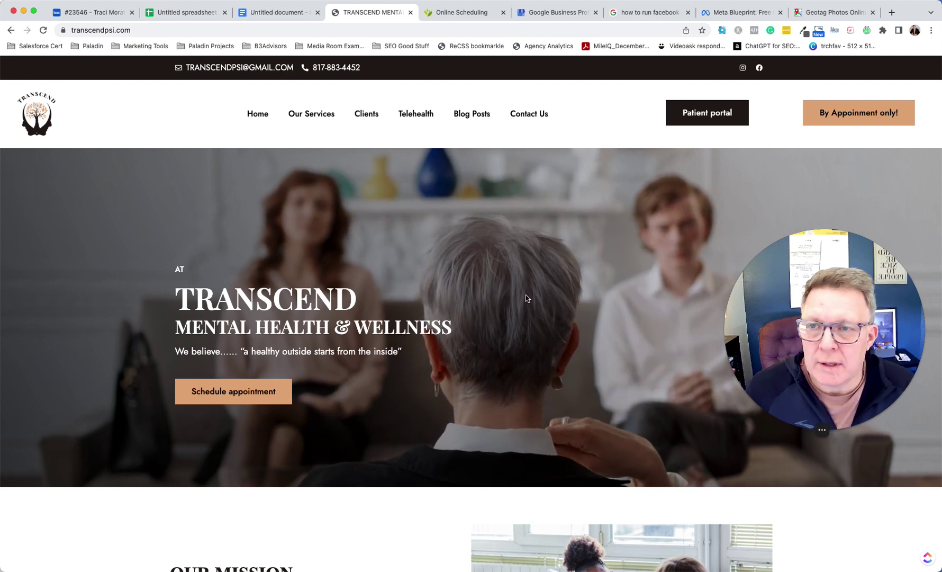
Step: Switch to the Steps for Marketing document and retype the final "s" of "Facebook Ads" in item 2
{"action": "left_click", "coordinate": [553, 13]}
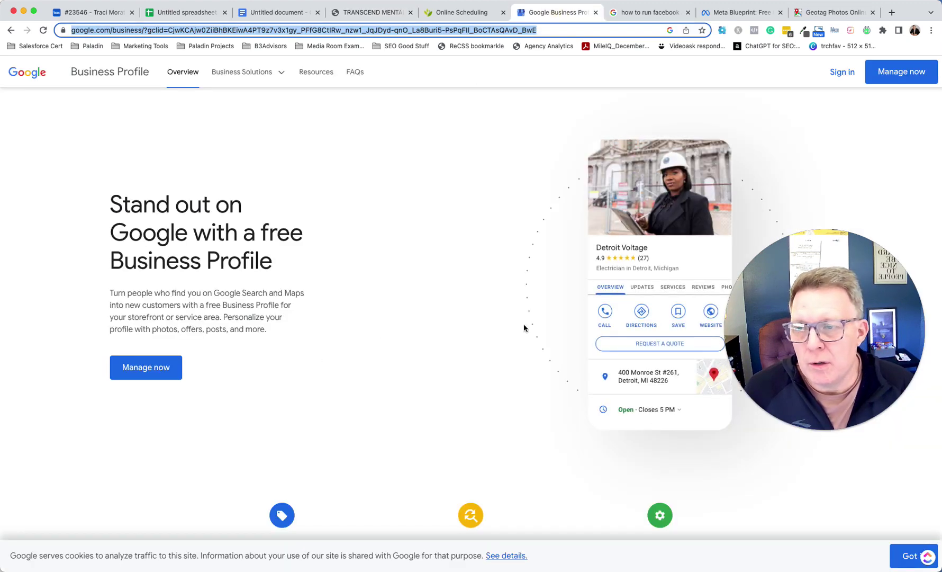
{"action": "left_click", "coordinate": [275, 12]}
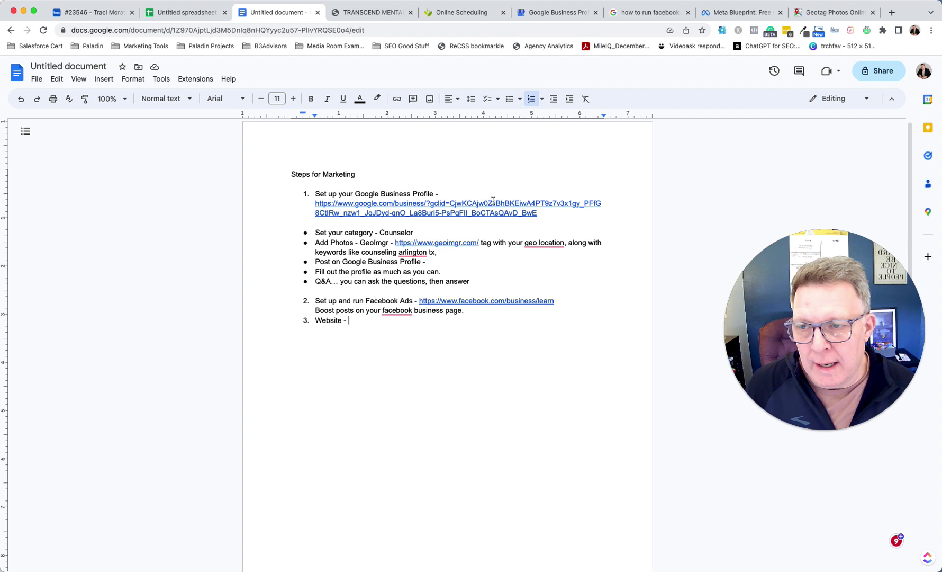
{"action": "mouse_move", "coordinate": [317, 301]}
{"action": "left_mouse_down"}
{"action": "mouse_move", "coordinate": [411, 300]}
{"action": "mouse_move", "coordinate": [316, 300]}
{"action": "left_mouse_up"}
{"action": "type", "text": "s"}
{"action": "key", "text": "BackSpace"}
{"action": "left_click", "coordinate": [412, 300]}
{"action": "type", "text": "s"}
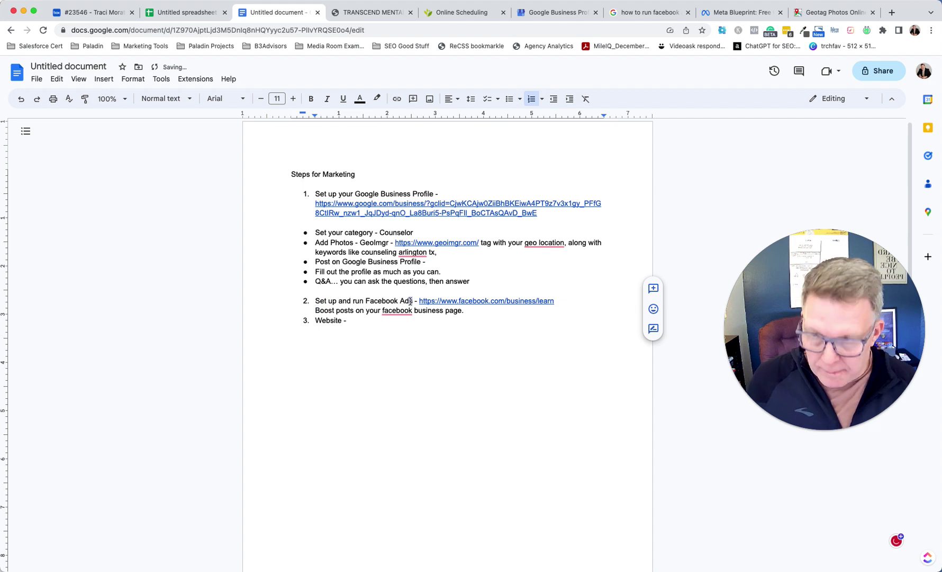
{"action": "left_click", "coordinate": [350, 320]}
{"action": "left_click_drag", "start_coordinate": [377, 326], "coordinate": [393, 329]}
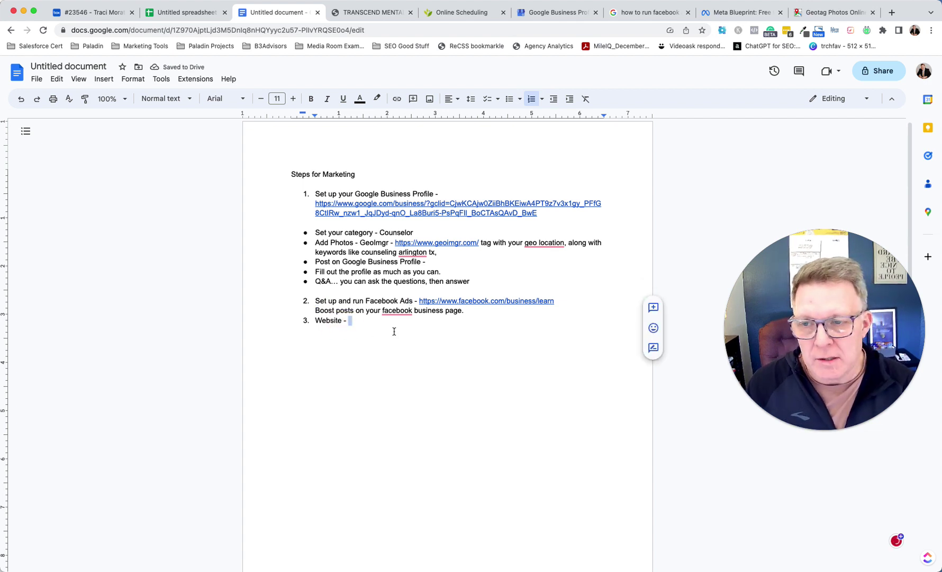
{"action": "type", "text": "Servic"}
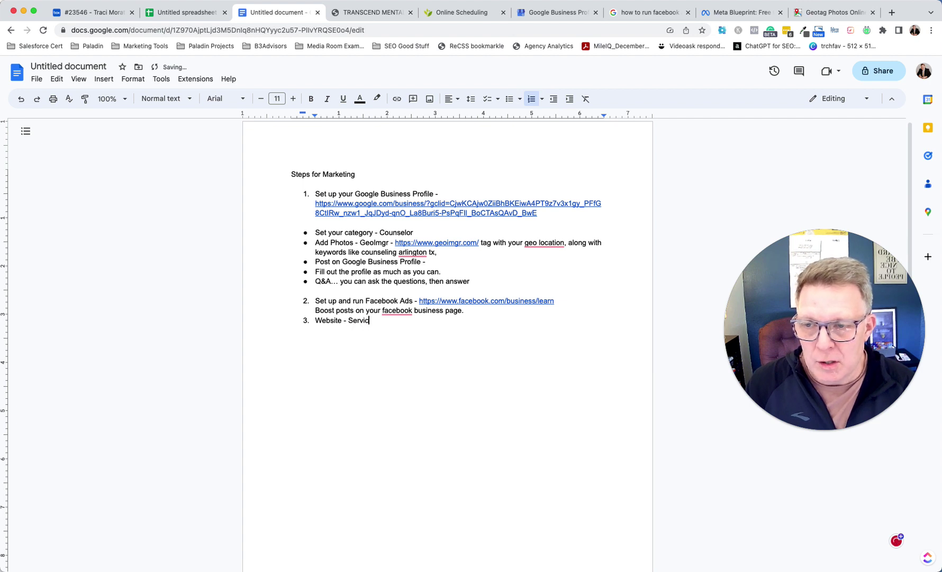
{"action": "type", "text": "e page"}
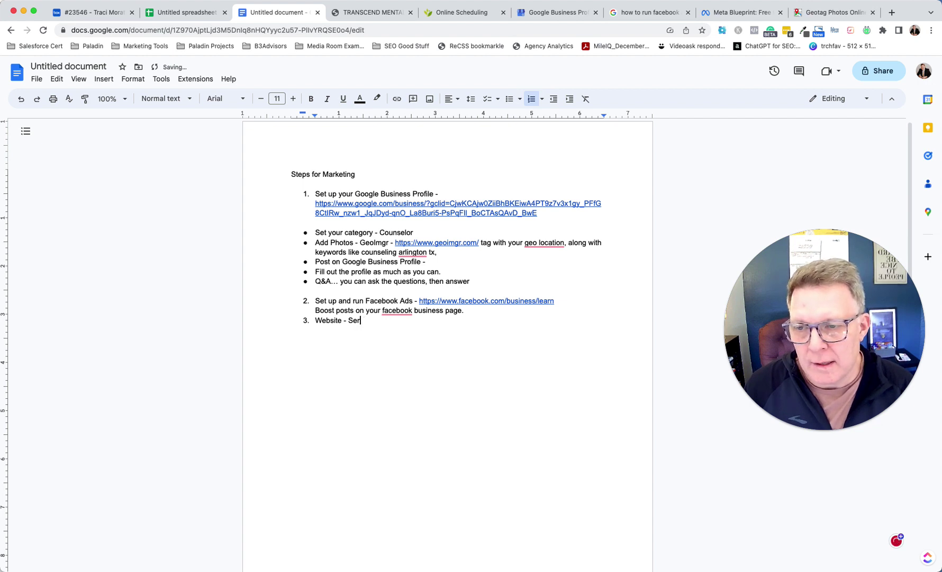
{"action": "key", "text": "BackSpace"}
{"action": "key", "text": "BackSpace"}
{"action": "key", "text": "BackSpace"}
Step: Complete the Website item with the sample page path "example /psychiatric-counselor-arlington-tx/"
{"action": "type", "text": "example /psychiatric-counselor-arlington"}
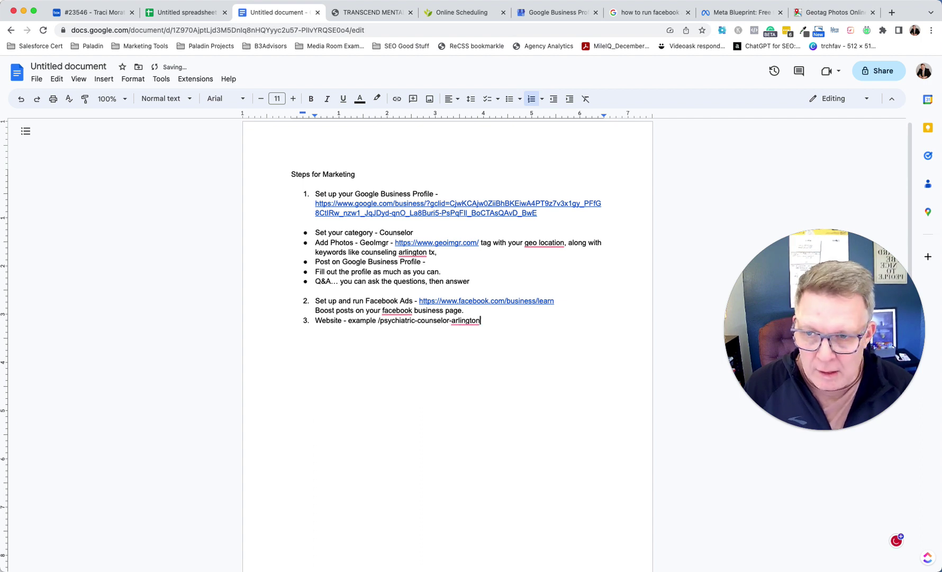
{"action": "type", "text": "-tx/"}
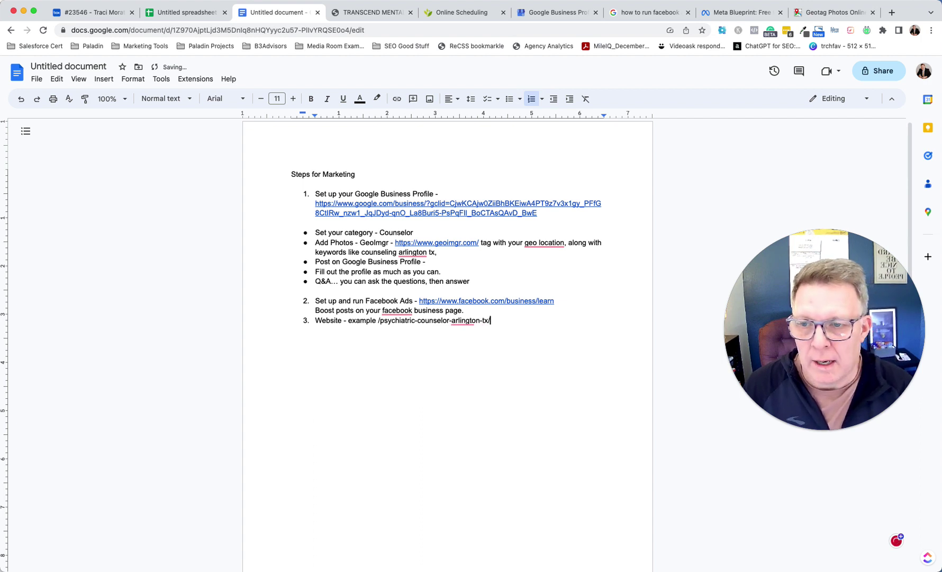
{"action": "left_click", "coordinate": [508, 317]}
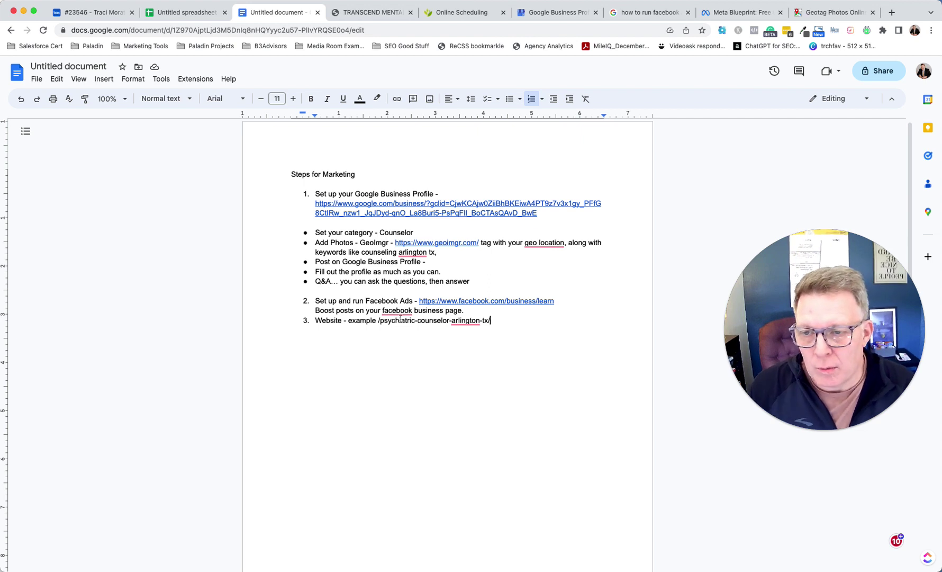
{"action": "left_click_drag", "start_coordinate": [381, 322], "coordinate": [490, 320]}
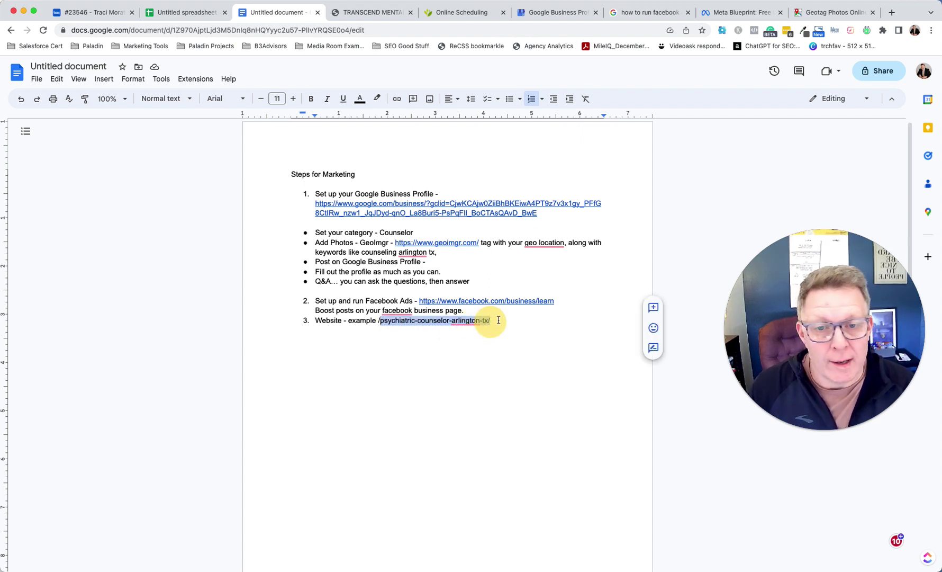
{"action": "left_click", "coordinate": [501, 320]}
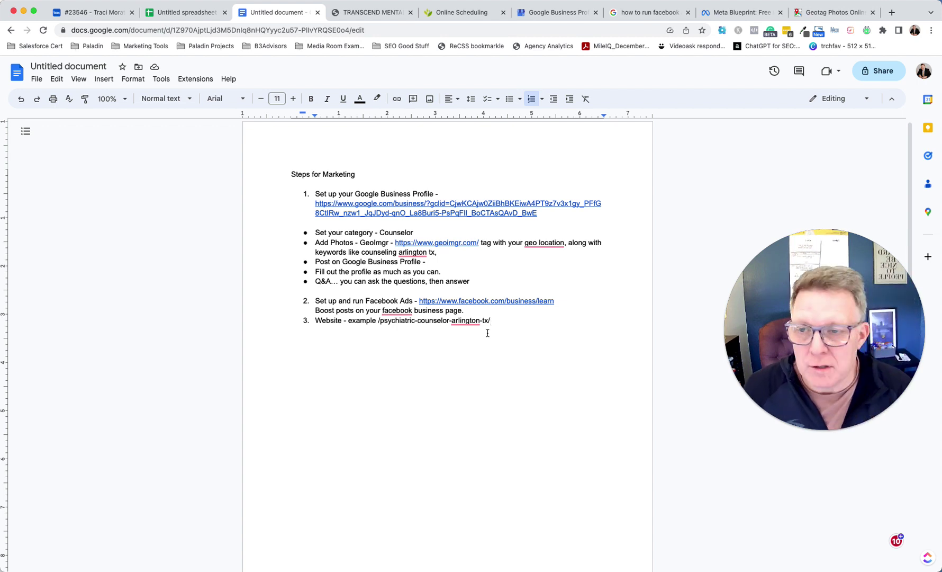
Step: Add a "Get reviews" bullet after the Q&A bullet under the Google Business Profile item
{"action": "left_click", "coordinate": [477, 282]}
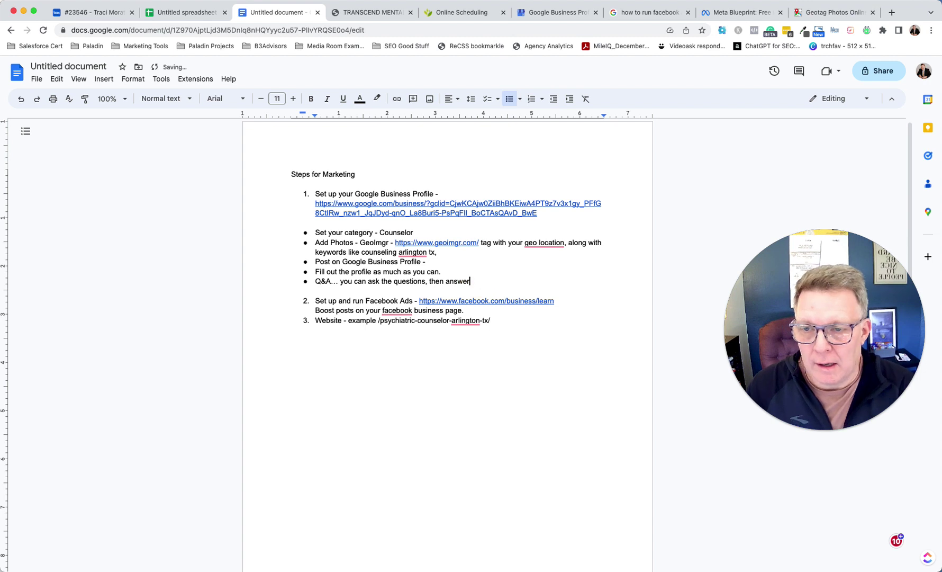
{"action": "key", "text": "shift+Return"}
{"action": "type", "text": "Get"}
{"action": "key", "text": "BackSpace"}
{"action": "key", "text": "BackSpace"}
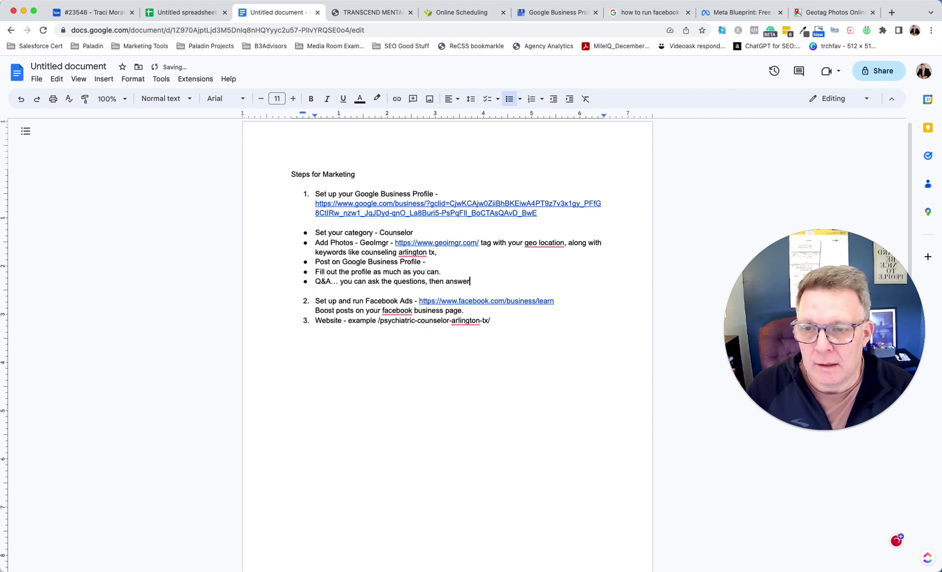
{"action": "key", "text": "Return"}
{"action": "type", "text": "GEt"}
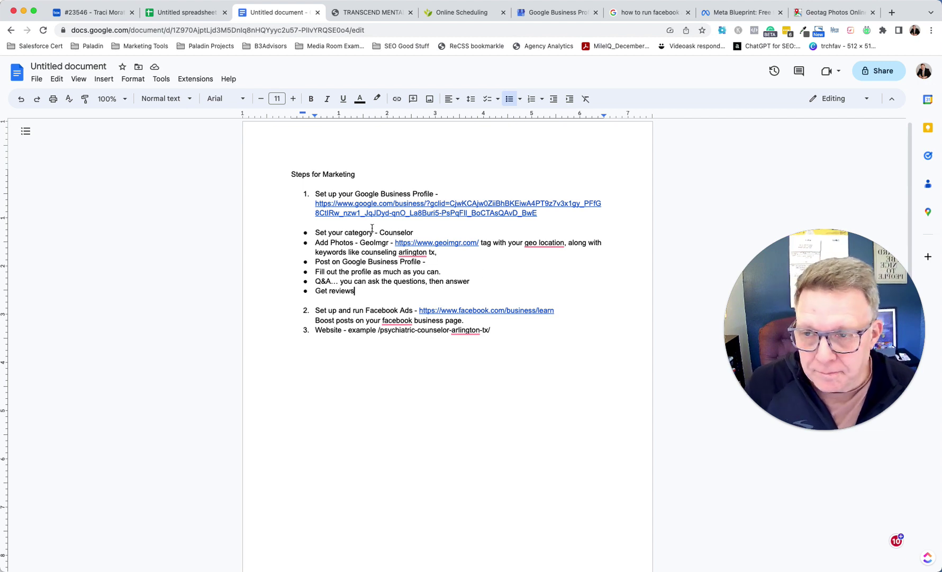
Step: Add a fourth numbered item after the Website item reading "Citations on directories -"
{"action": "scroll", "coordinate": [458, 282], "scroll_direction": "up", "scroll_amount": 1}
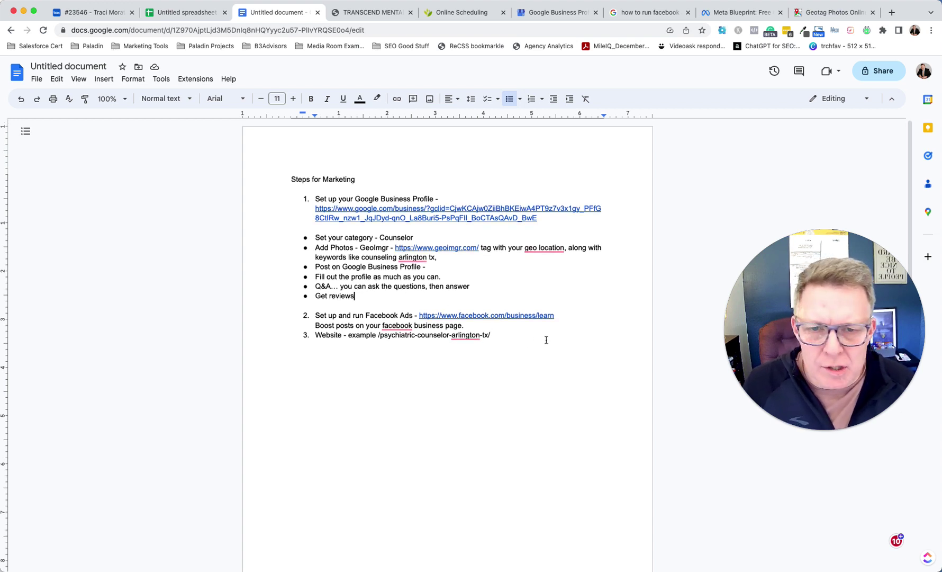
{"action": "left_click", "coordinate": [493, 334]}
{"action": "key", "text": "Return"}
{"action": "type", "text": "C"}
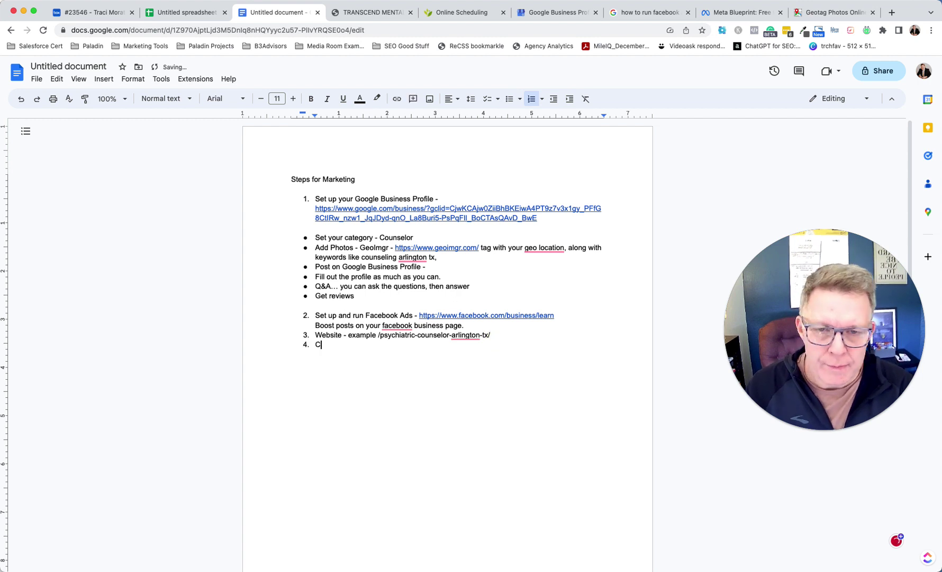
{"action": "type", "text": "itations on directories"}
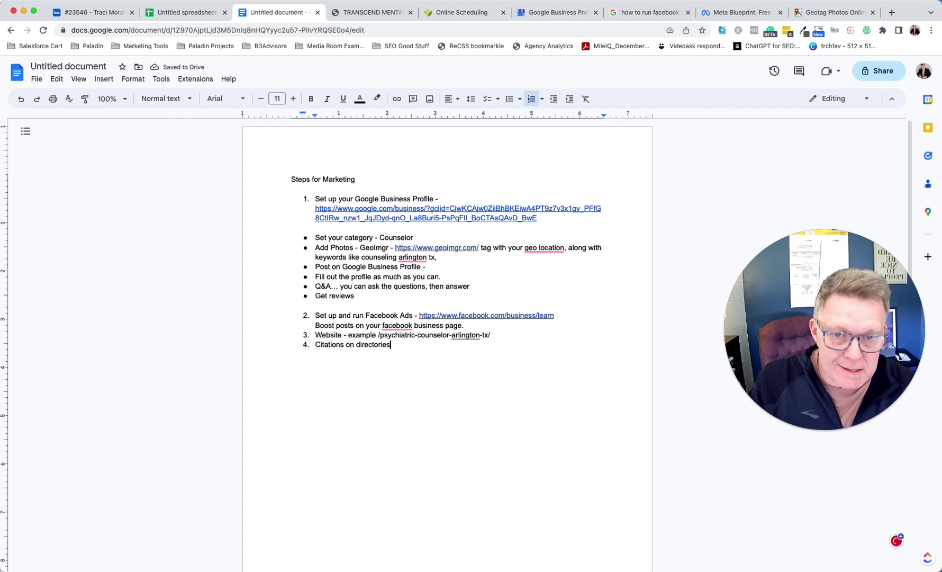
{"action": "type", "text": "-"}
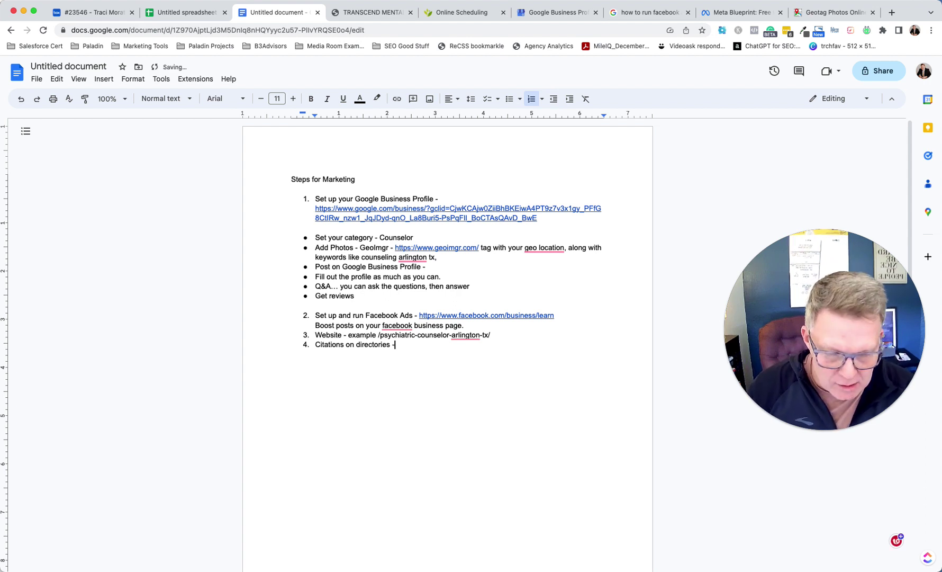
Step: Complete the citations item with "Name Address and Phone Number are consistent with what you put on Google Business Profile."
{"action": "type", "text": " Name Ad"}
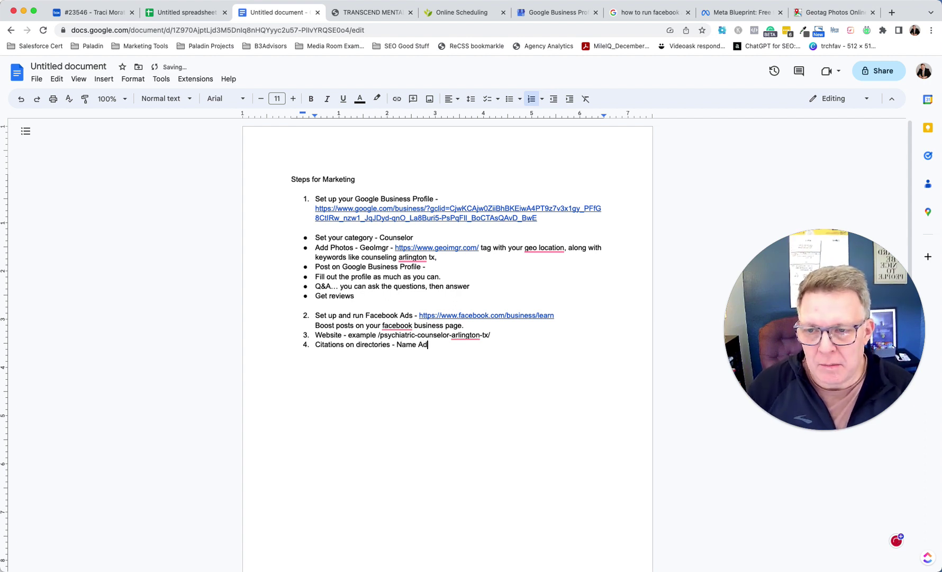
{"action": "type", "text": "dress and Phone"}
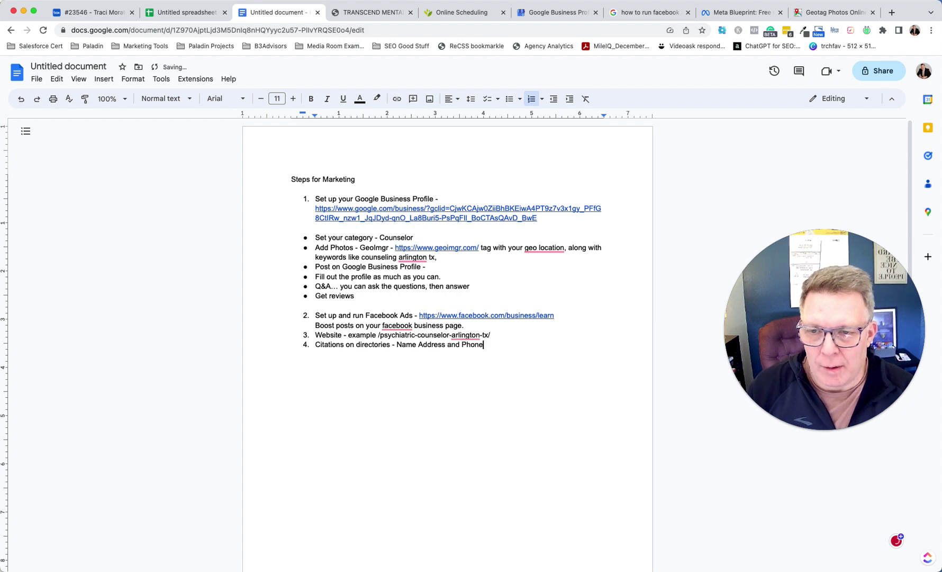
{"action": "type", "text": " Number "}
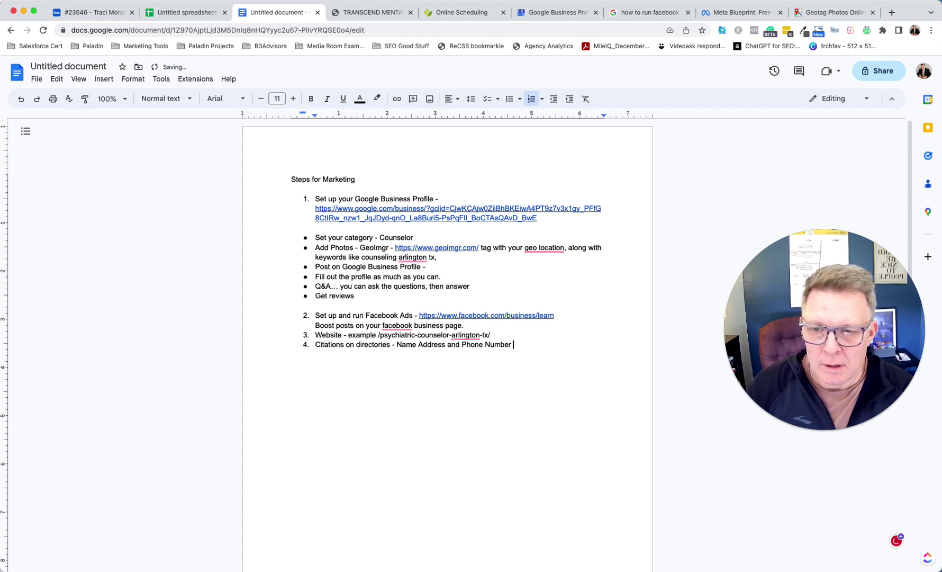
{"action": "type", "text": "are consisten"}
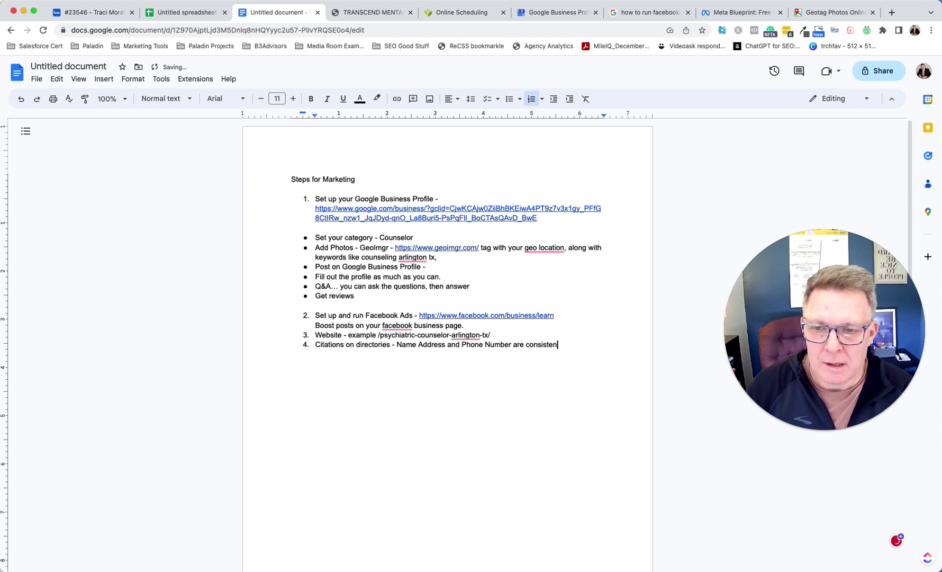
{"action": "type", "text": "t with what you pu"}
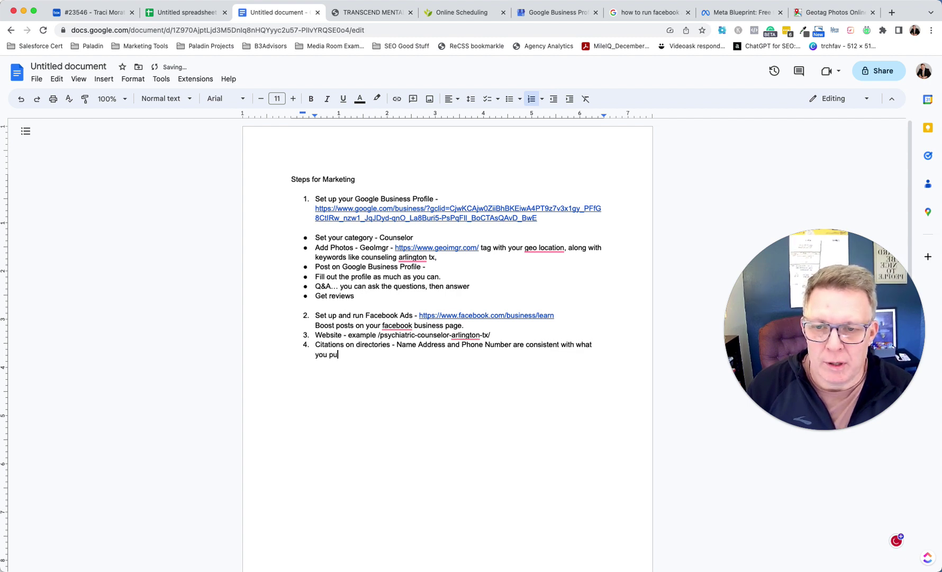
{"action": "type", "text": "t on Google Business Profile."}
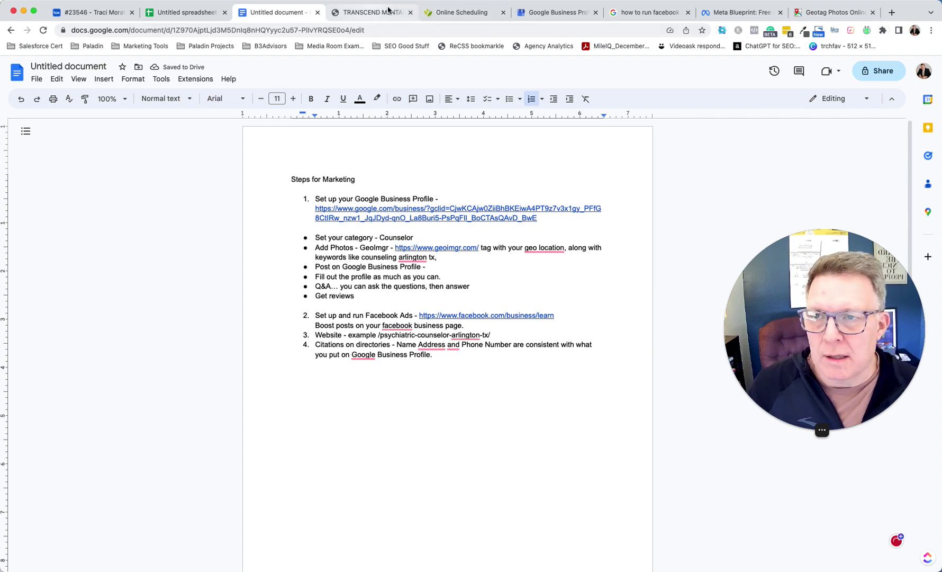
Step: Examine the business address in the footer of the Transcend website, and return to the Steps for Marketing document
{"action": "left_click", "coordinate": [358, 11]}
{"action": "scroll", "coordinate": [403, 329], "scroll_direction": "down", "scroll_amount": 10}
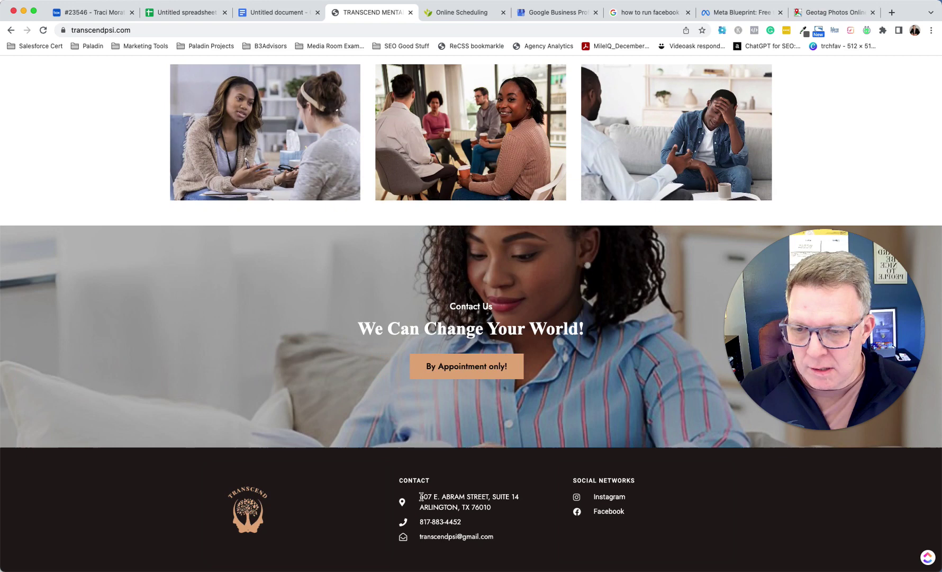
{"action": "left_click_drag", "start_coordinate": [420, 496], "coordinate": [522, 499]}
{"action": "left_click", "coordinate": [493, 511]}
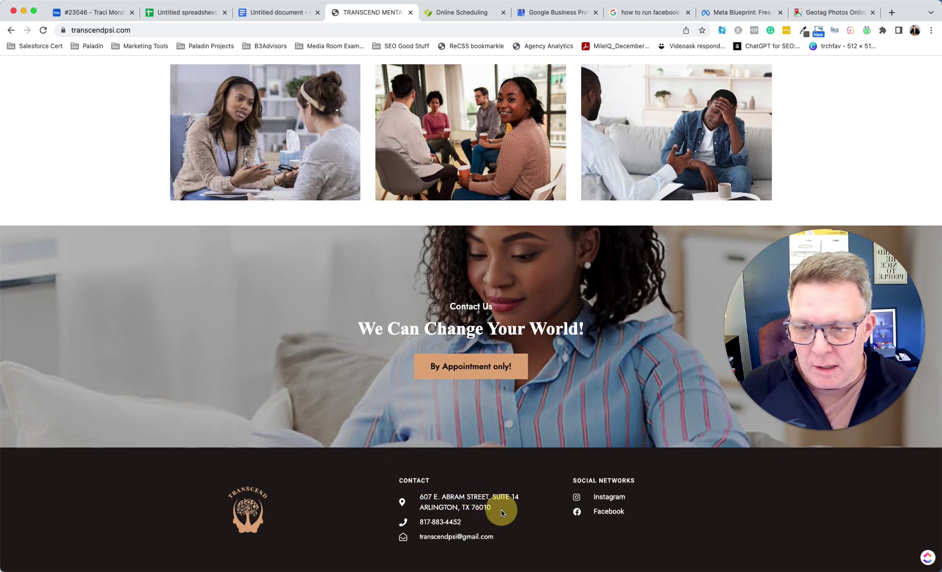
{"action": "left_click_drag", "start_coordinate": [418, 499], "coordinate": [498, 509]}
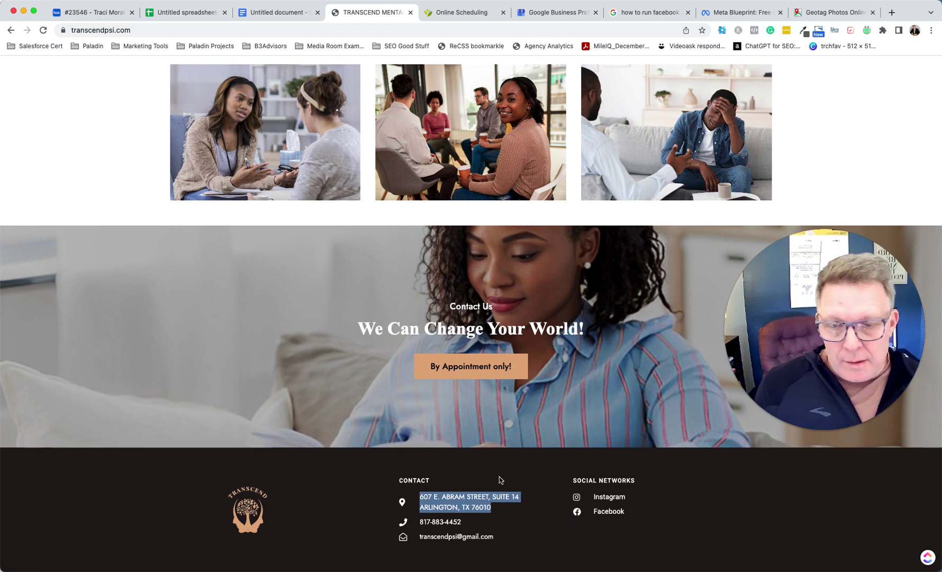
{"action": "left_click", "coordinate": [481, 513]}
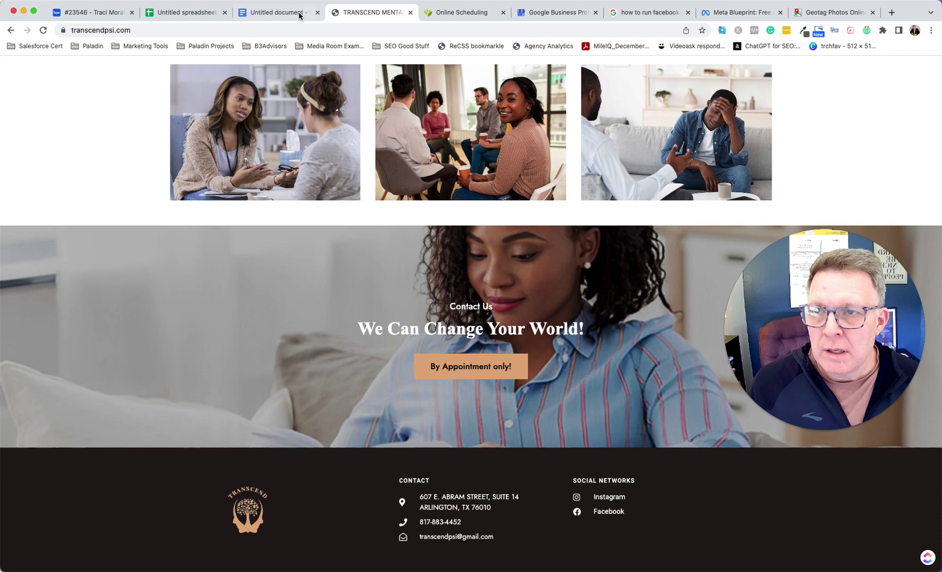
{"action": "left_click", "coordinate": [269, 16]}
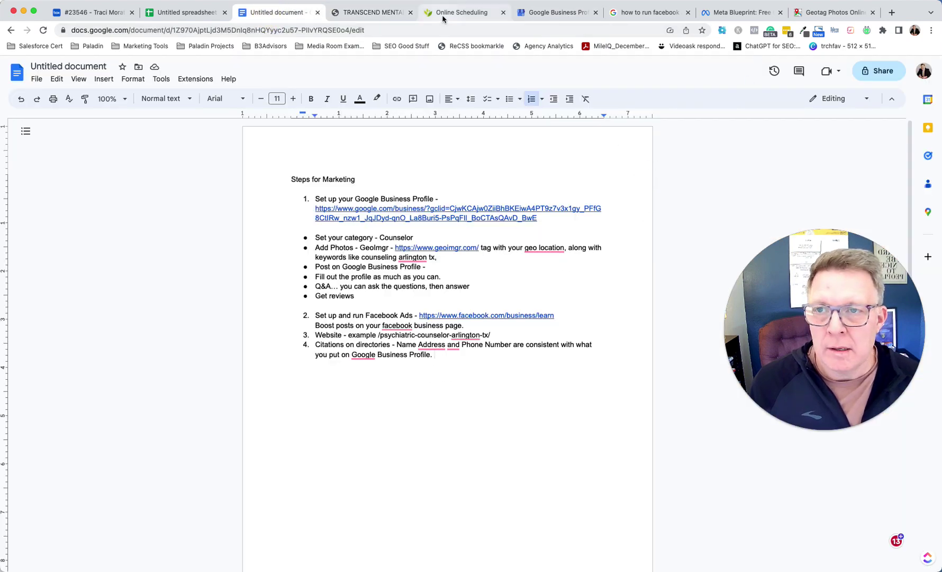
Step: Copy the business address from the Transcend website's footer to the end of the citations item in the document
{"action": "left_click", "coordinate": [369, 15]}
{"action": "left_click", "coordinate": [441, 15]}
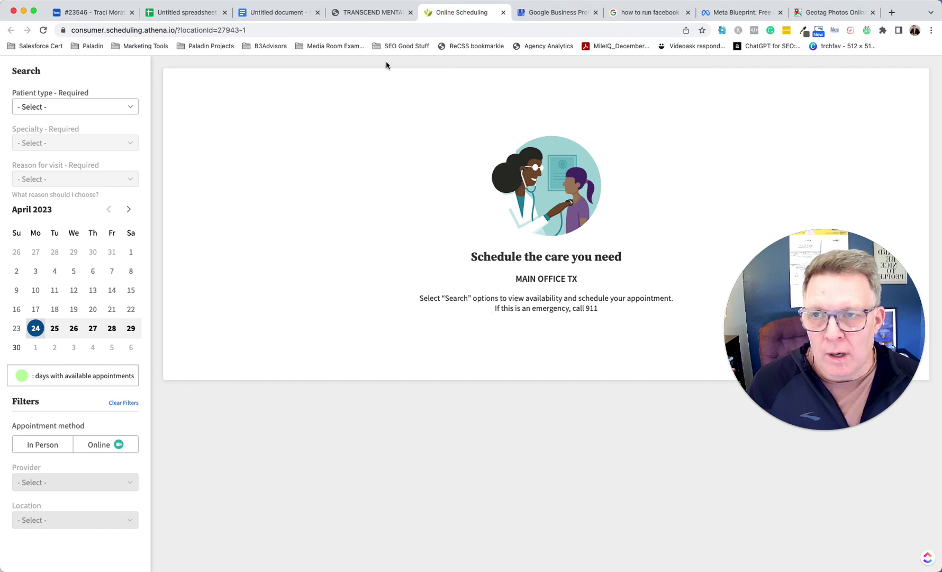
{"action": "left_click", "coordinate": [357, 11]}
{"action": "left_click_drag", "start_coordinate": [422, 497], "coordinate": [492, 508]}
{"action": "key", "text": "super+c"}
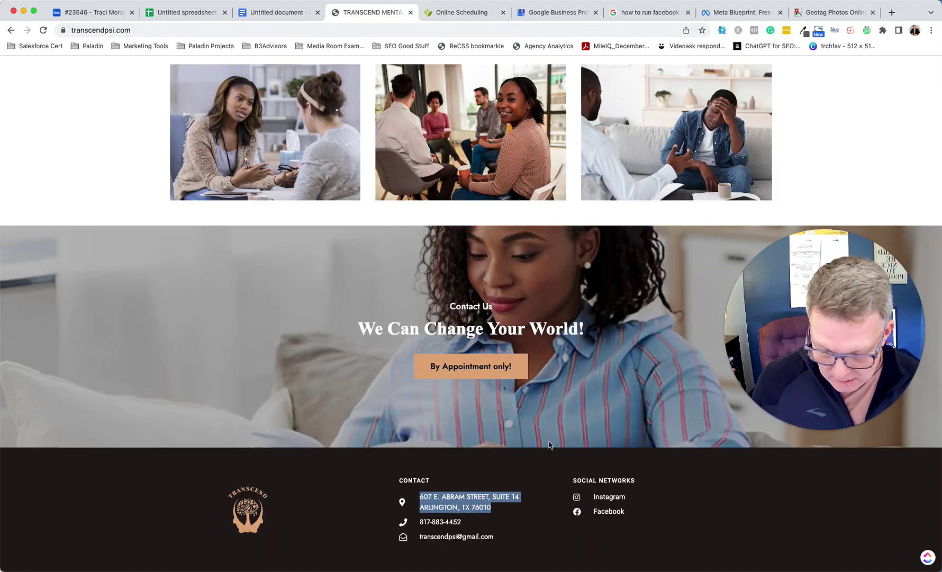
{"action": "left_click", "coordinate": [267, 12]}
{"action": "key", "text": "super+v"}
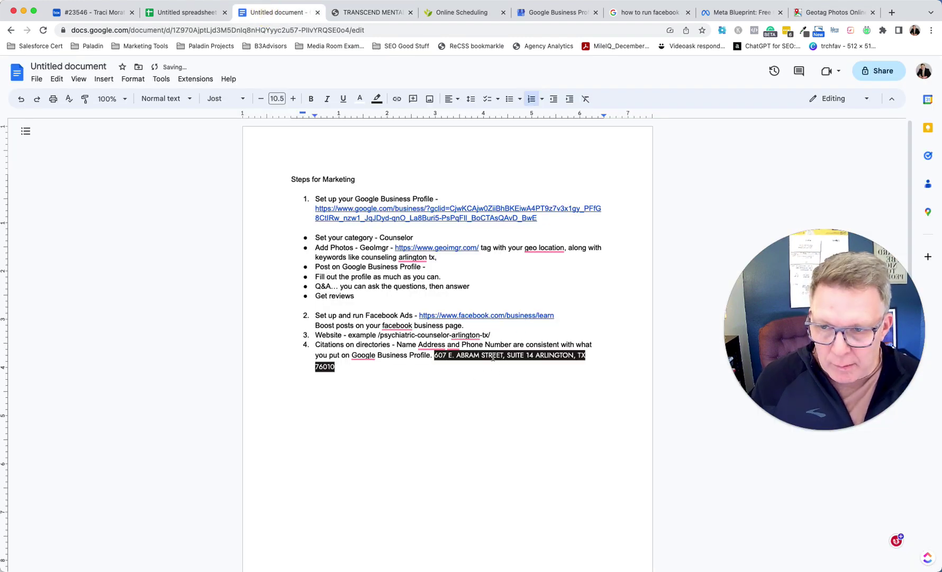
{"action": "left_click", "coordinate": [349, 365]}
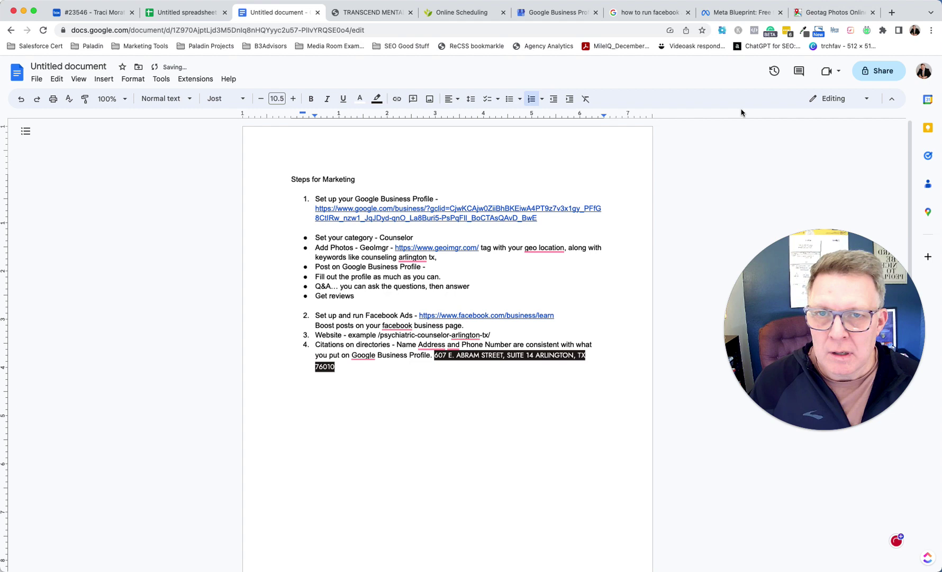
Step: Copy the business phone number from the Transcend website's footer and add it after the address in the citations item
{"action": "left_click", "coordinate": [439, 15]}
{"action": "left_click", "coordinate": [377, 12]}
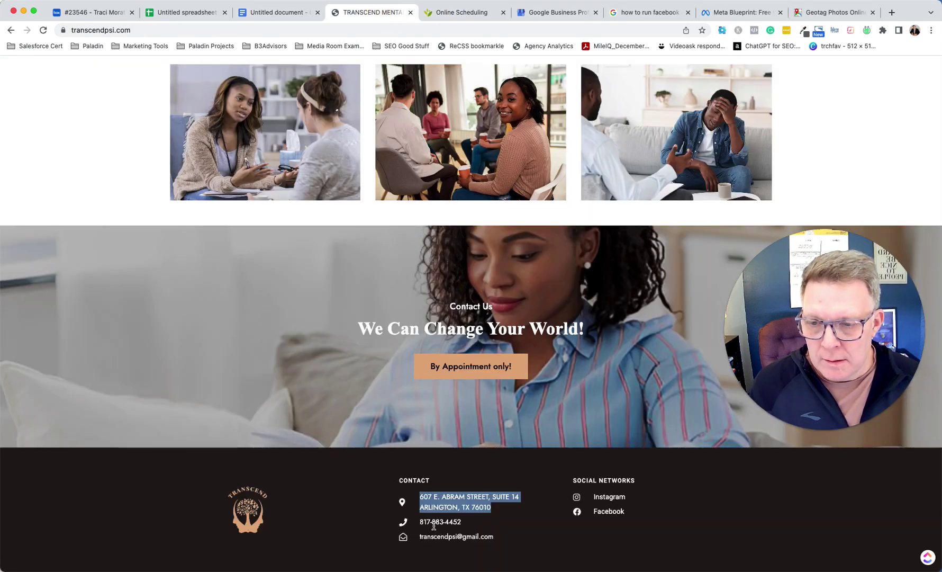
{"action": "left_click_drag", "start_coordinate": [416, 523], "coordinate": [466, 522]}
{"action": "key", "text": "super+c"}
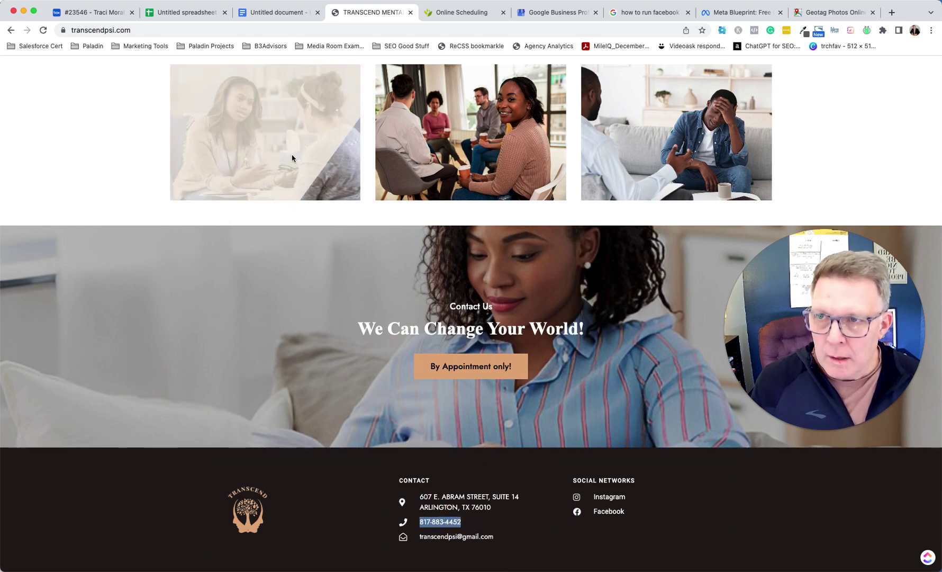
{"action": "left_click", "coordinate": [265, 10]}
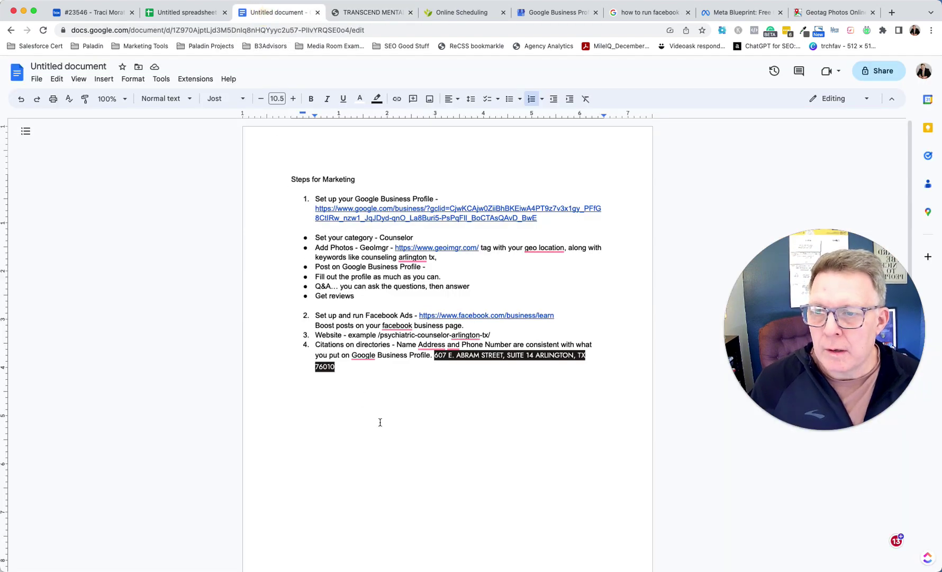
{"action": "key", "text": "super+v"}
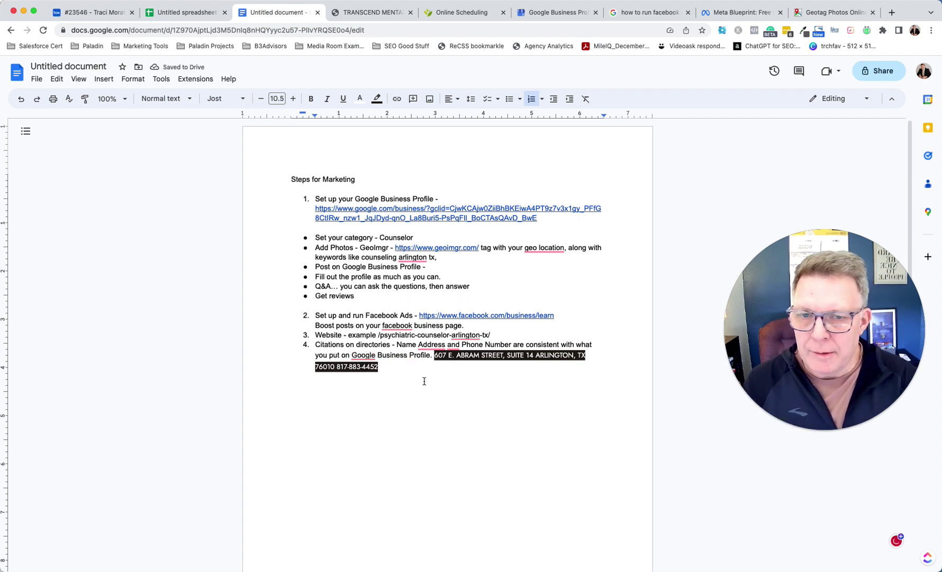
{"action": "key", "text": "Return"}
{"action": "key", "text": "BackSpace"}
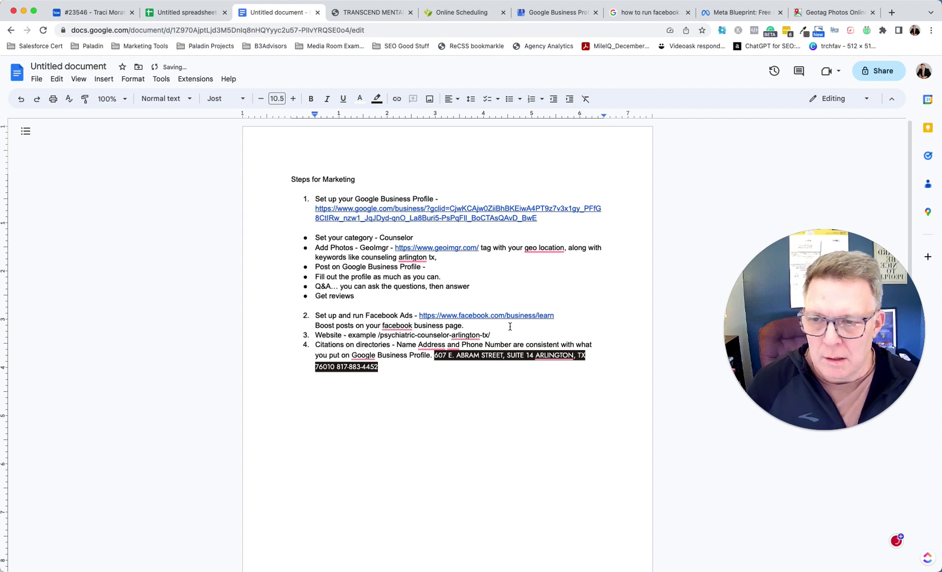
Step: Insert a numbered item after the Website item reading "Go ahead Google Workspace - Pro Email"
{"action": "left_click", "coordinate": [497, 334]}
{"action": "key", "text": "Return"}
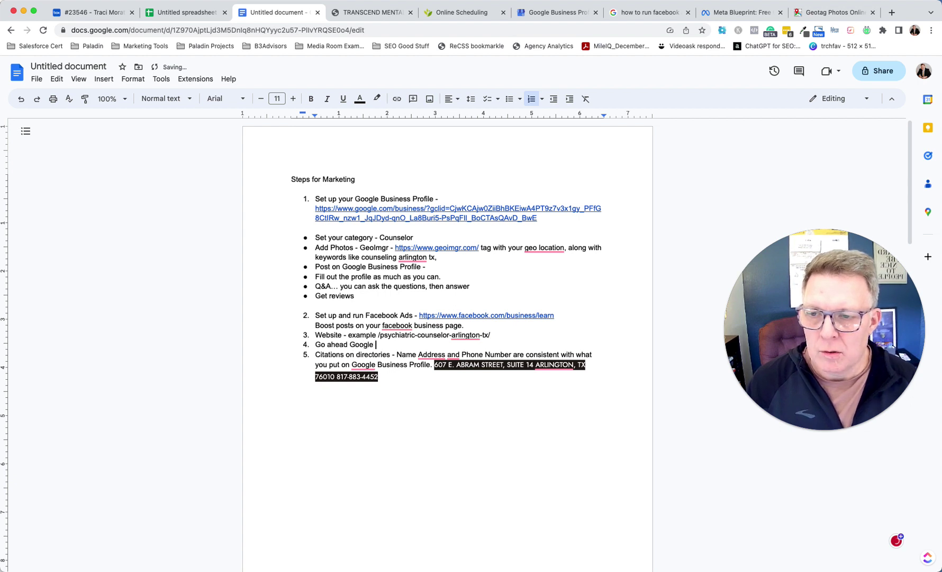
{"action": "type", "text": "Go ahead Google "}
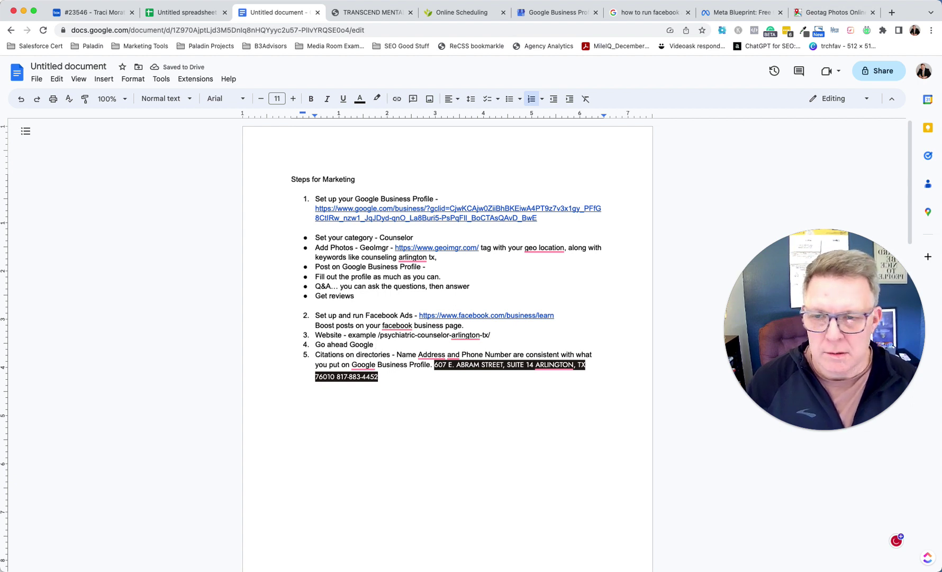
{"action": "type", "text": "Workspace - Pro Email"}
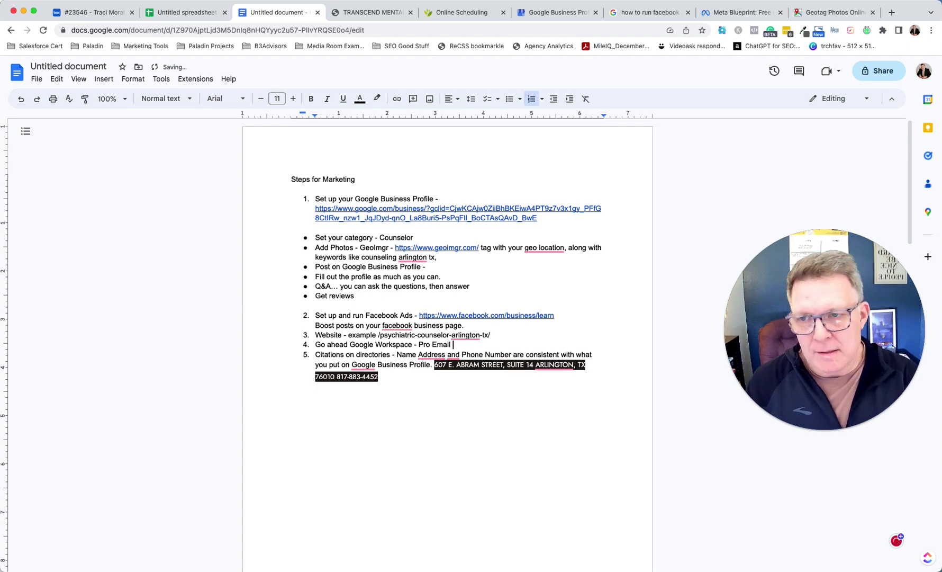
Step: Highlight the contact e-mail address in the header of the Transcend website
{"action": "left_click", "coordinate": [366, 16]}
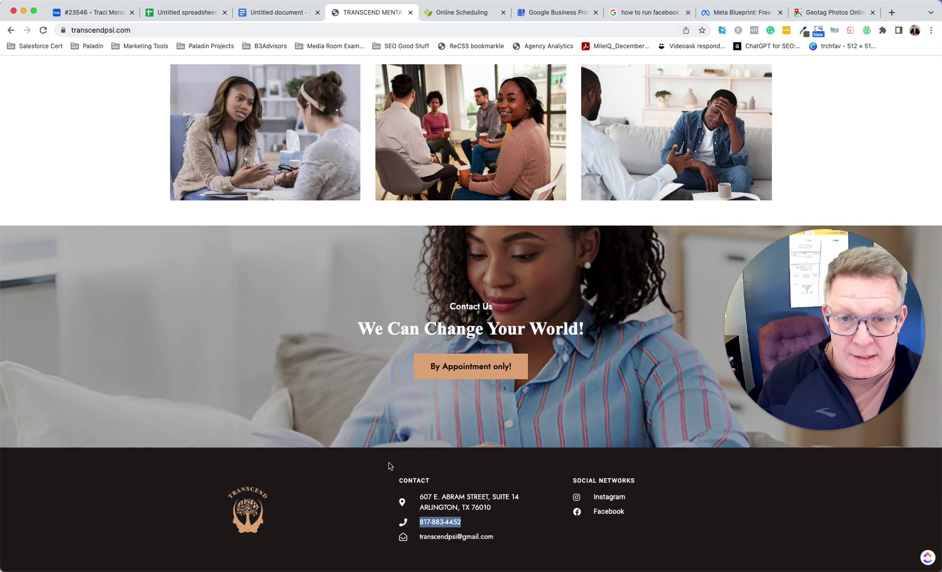
{"action": "scroll", "coordinate": [312, 464], "scroll_direction": "up", "scroll_amount": 3}
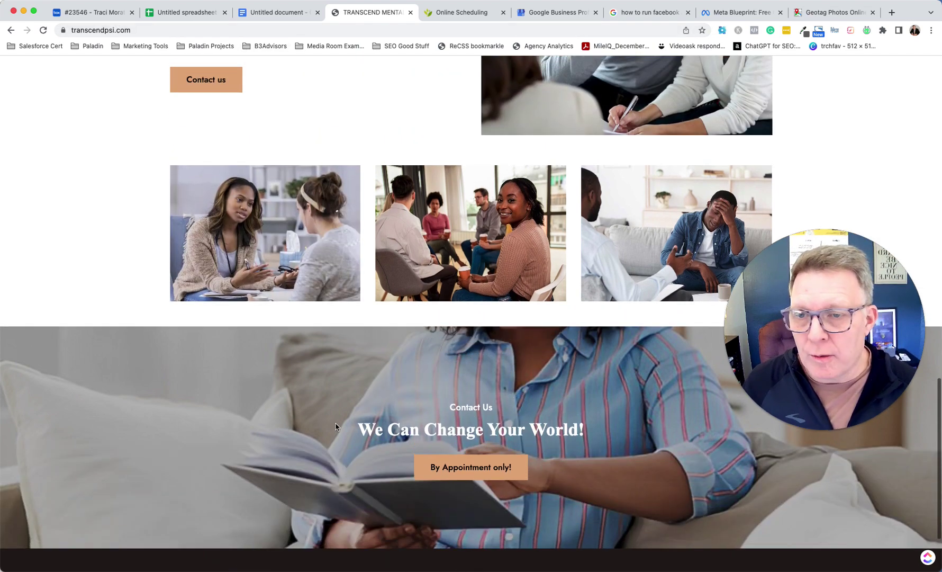
{"action": "scroll", "coordinate": [394, 411], "scroll_direction": "up", "scroll_amount": 15}
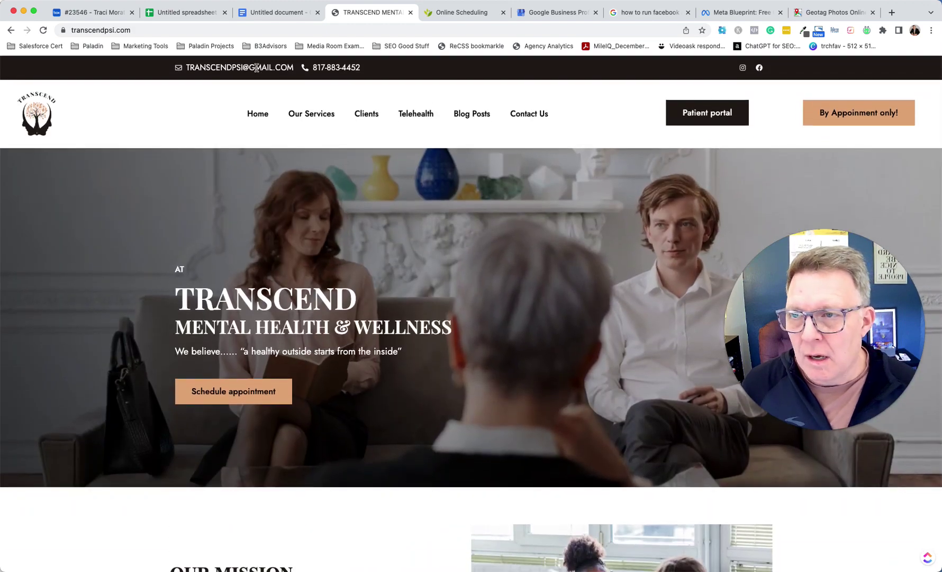
{"action": "left_click_drag", "start_coordinate": [295, 67], "coordinate": [184, 68]}
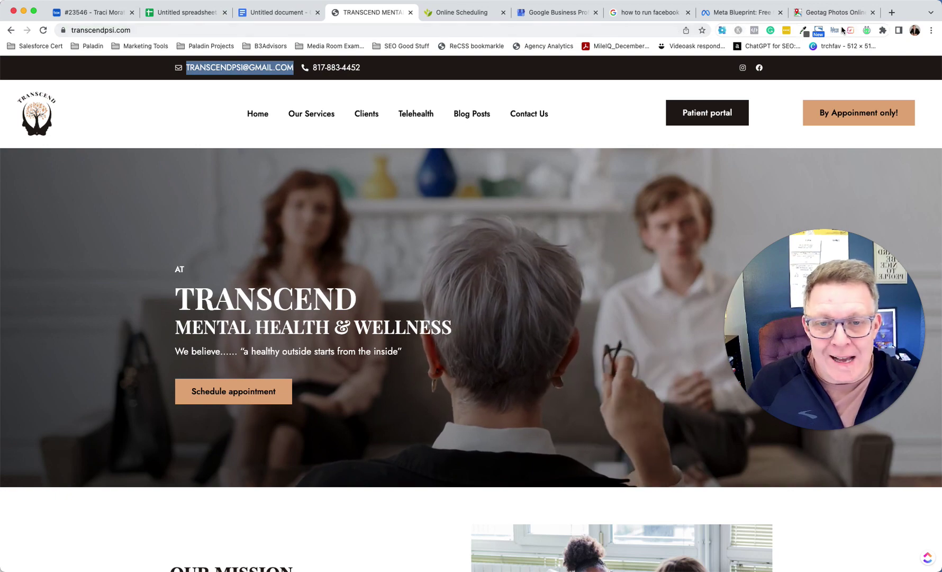
Step: Append "$6 / month" to the document's Google Workspace item and delete the trailing space after the phone number in the citations item
{"action": "left_click", "coordinate": [275, 12]}
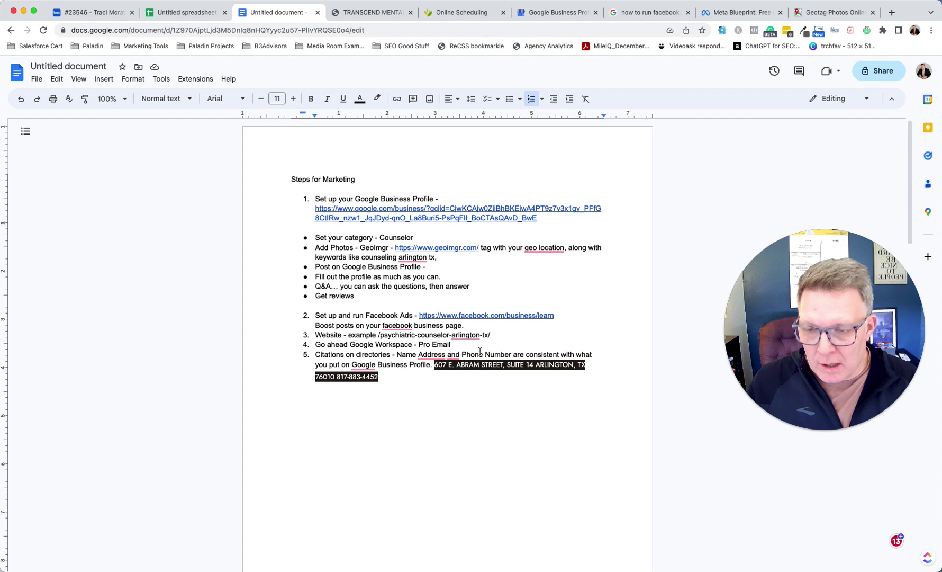
{"action": "type", "text": "$6 /"}
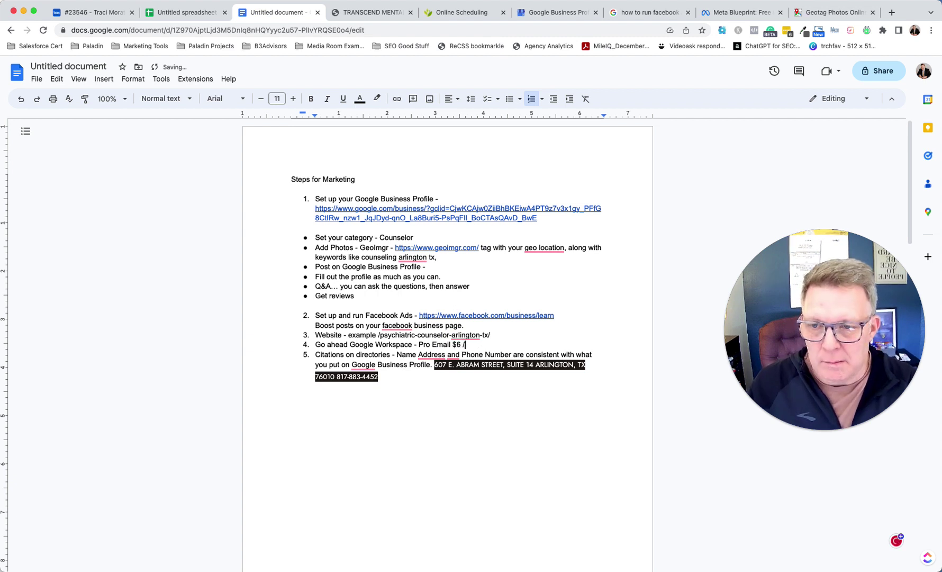
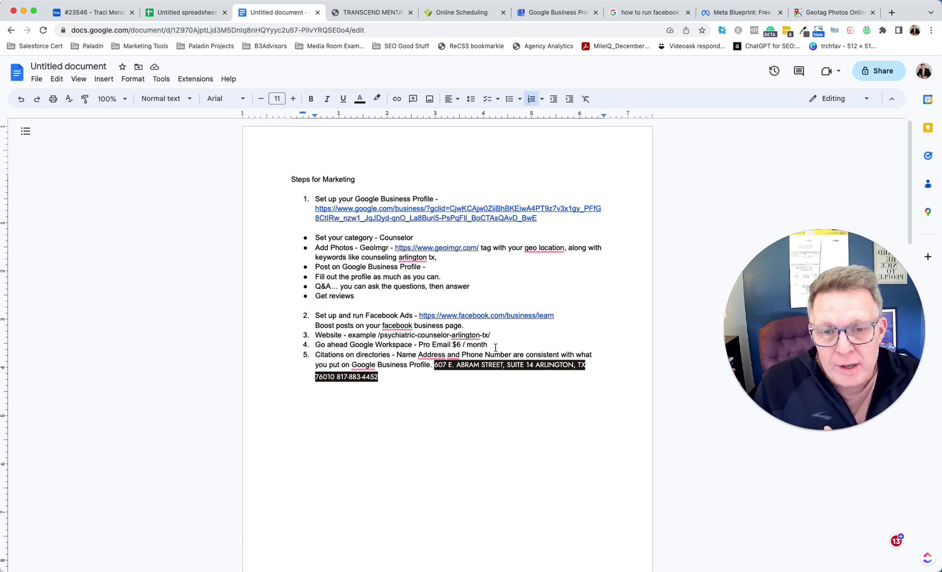
{"action": "left_click", "coordinate": [417, 381]}
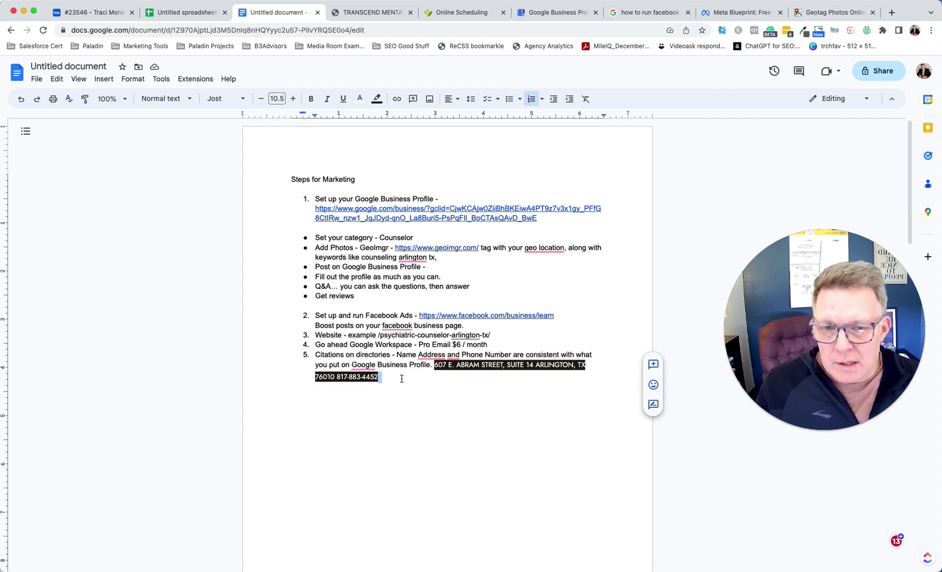
{"action": "key", "text": "BackSpace"}
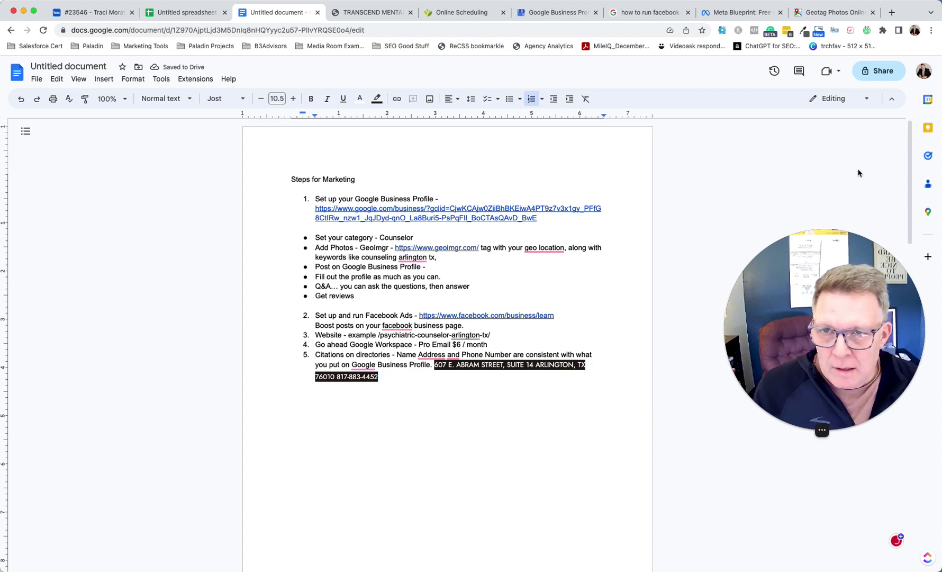
Step: Open yext.com in a new browser tab to view its home page, and close it again
{"action": "left_click", "coordinate": [891, 12]}
{"action": "type", "text": "yext"}
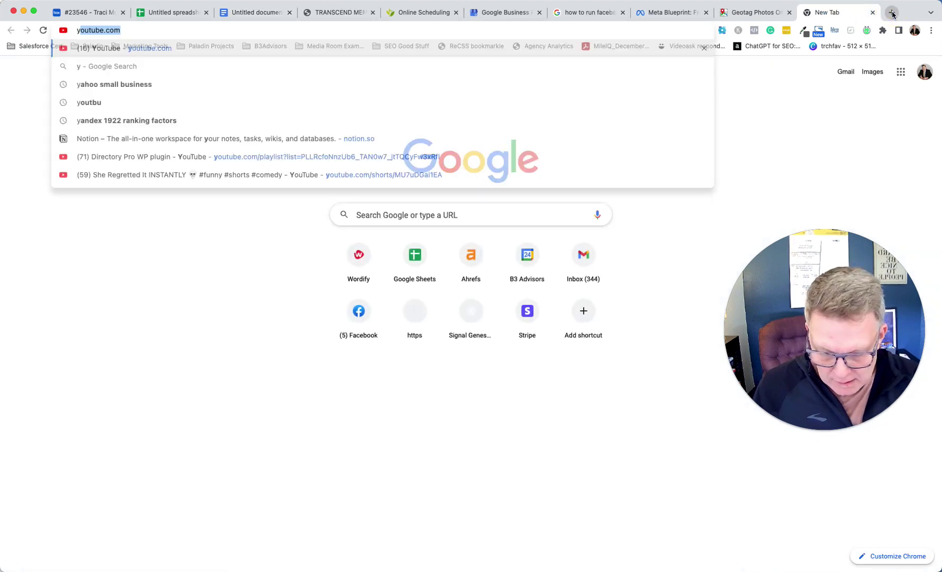
{"action": "type", "text": ".com"}
{"action": "key", "text": "Return"}
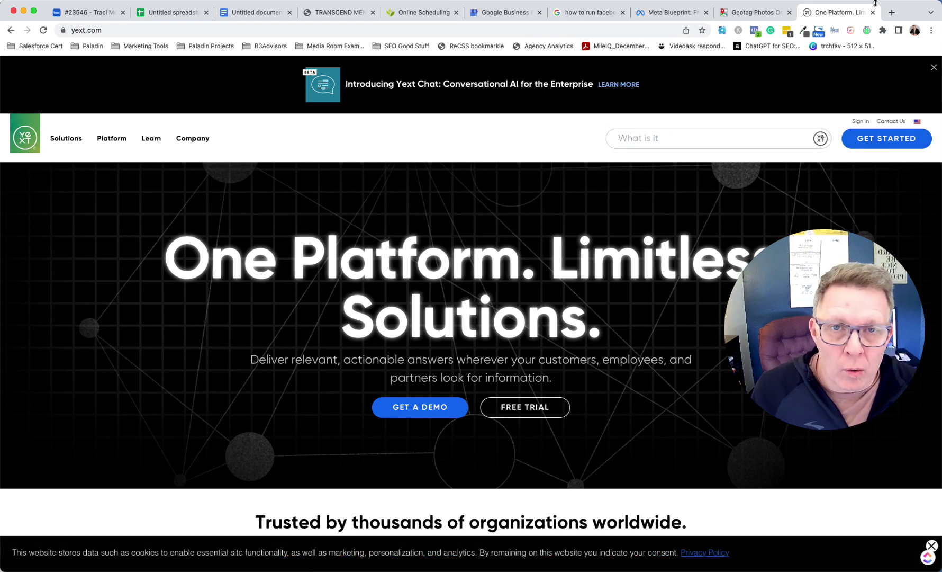
{"action": "left_click", "coordinate": [872, 12]}
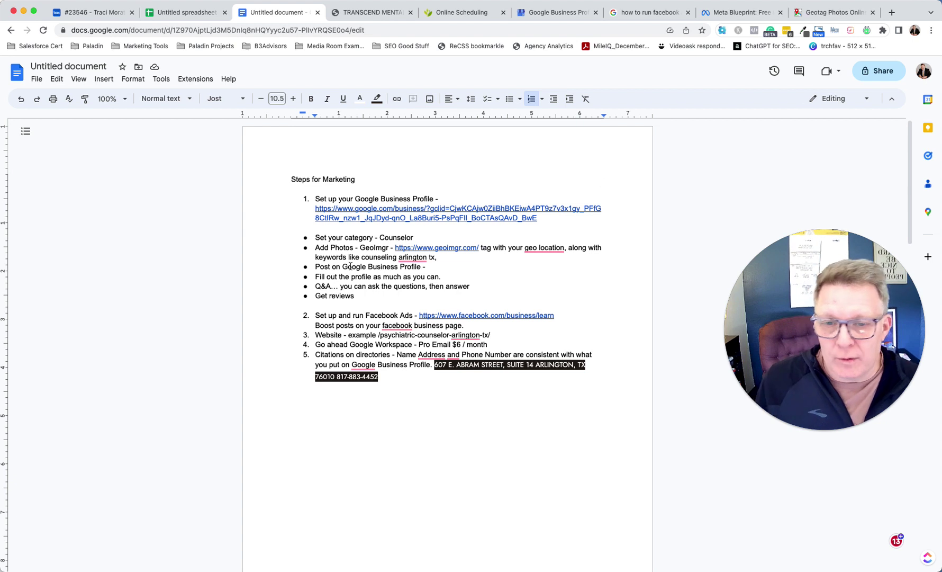
Step: Insert a numbered item after the Google Workspace item that begins by saying to hire the named contact "to do Citations"
{"action": "left_click", "coordinate": [496, 342]}
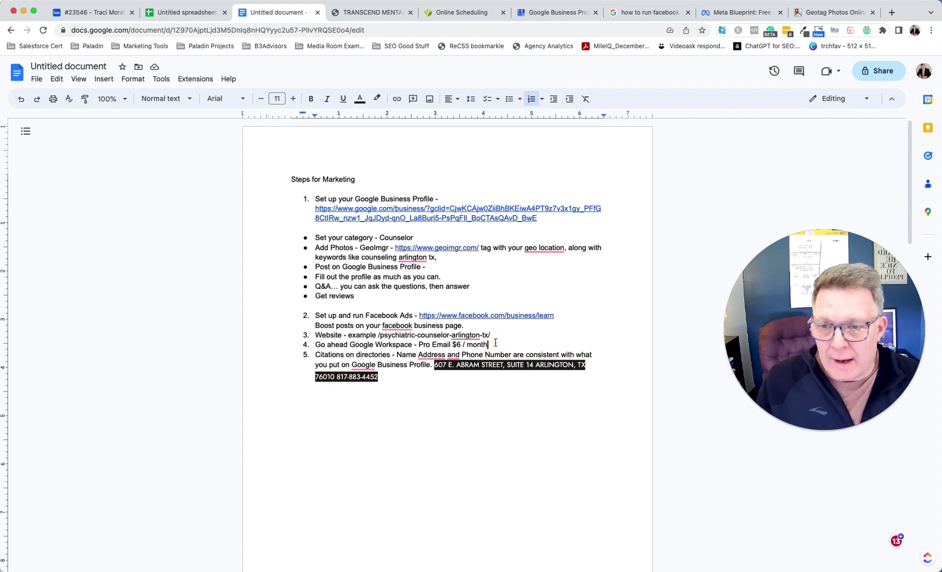
{"action": "key", "text": "Return"}
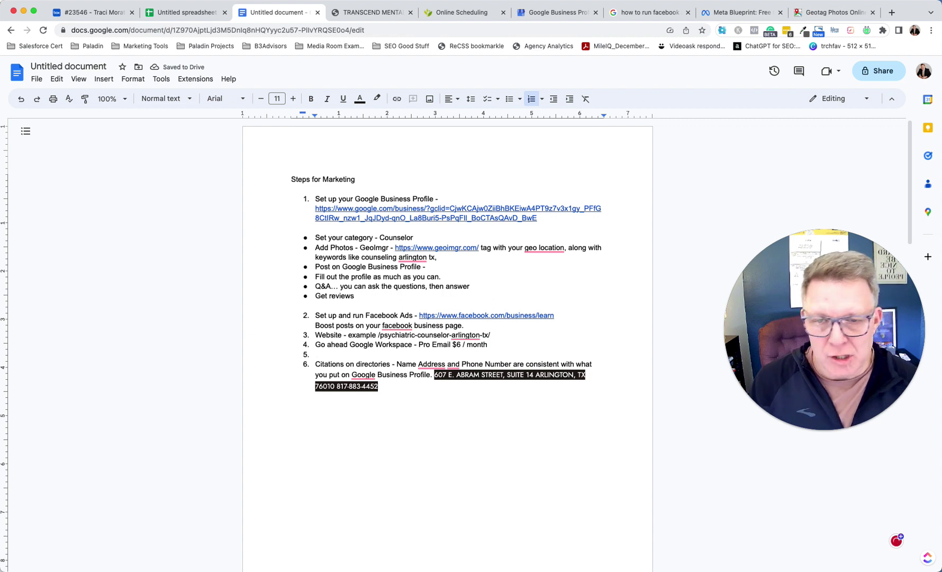
{"action": "type", "text": "Hire Mitch to "}
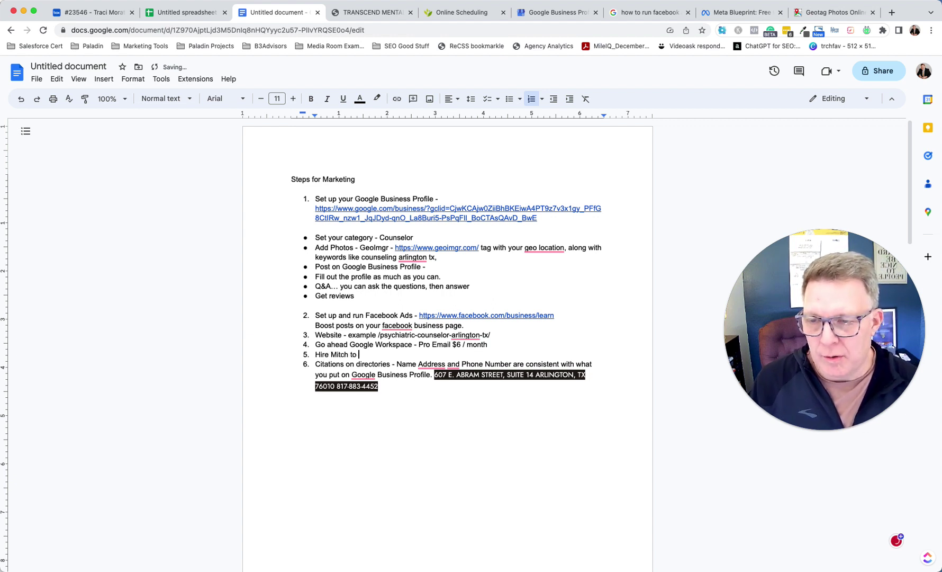
{"action": "type", "text": "do Ci"}
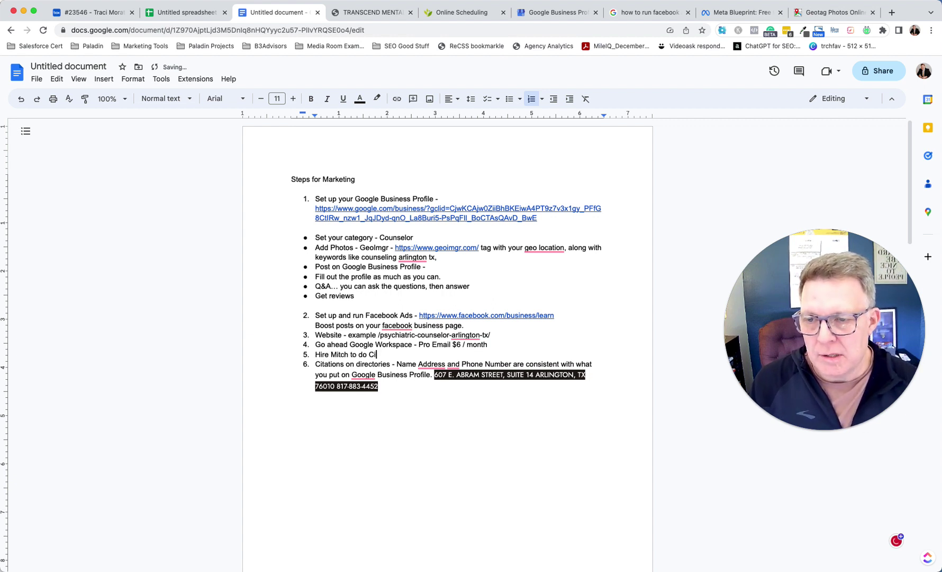
{"action": "type", "text": "tations"}
{"action": "key", "text": "BackSpace"}
{"action": "key", "text": "BackSpace"}
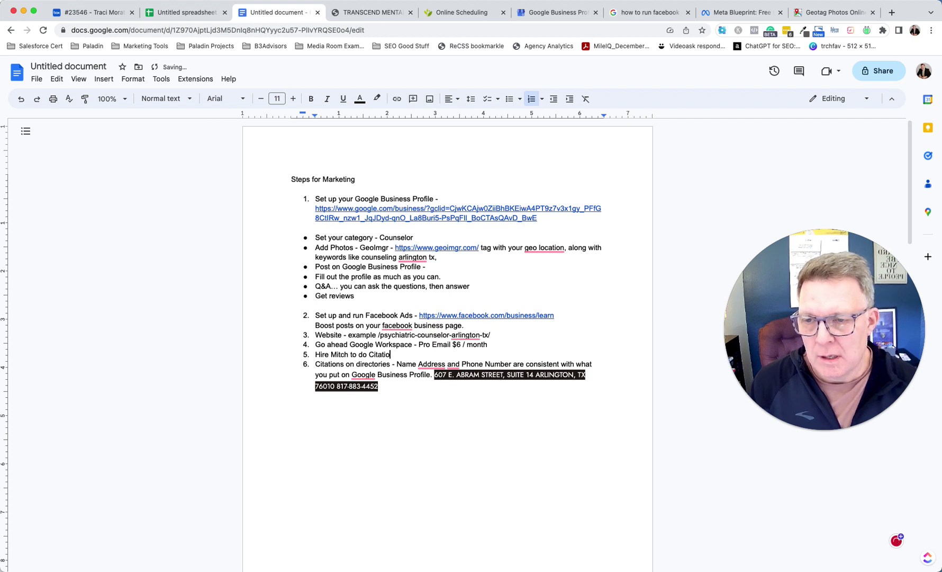
{"action": "type", "text": "ns "}
Step: Complete the new hiring item with "on major directories and niche directories. $300"
{"action": "type", "text": "on c"}
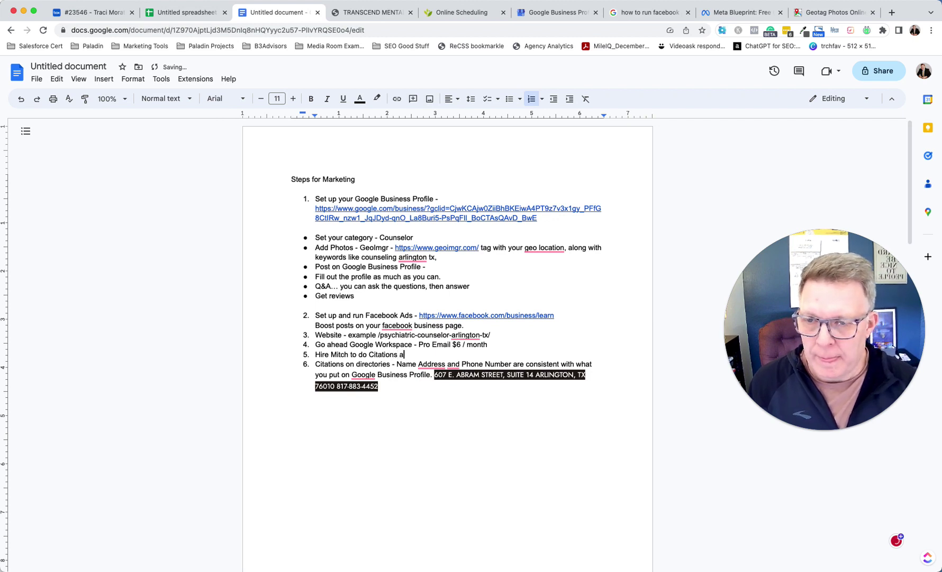
{"action": "key", "text": "BackSpace"}
{"action": "key", "text": "BackSpace"}
{"action": "key", "text": "BackSpace"}
{"action": "key", "text": "BackSpace"}
{"action": "type", "text": "on major directori"}
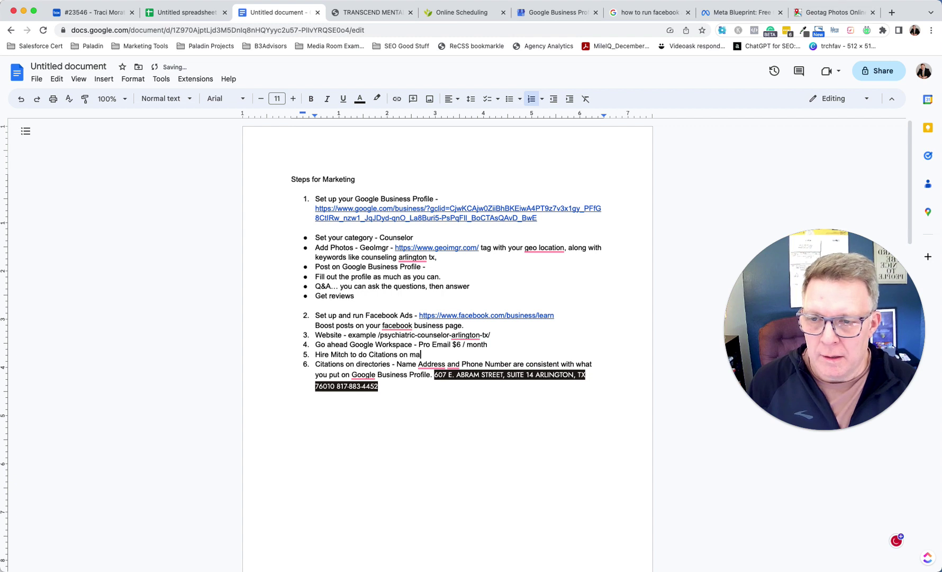
{"action": "type", "text": "es an"}
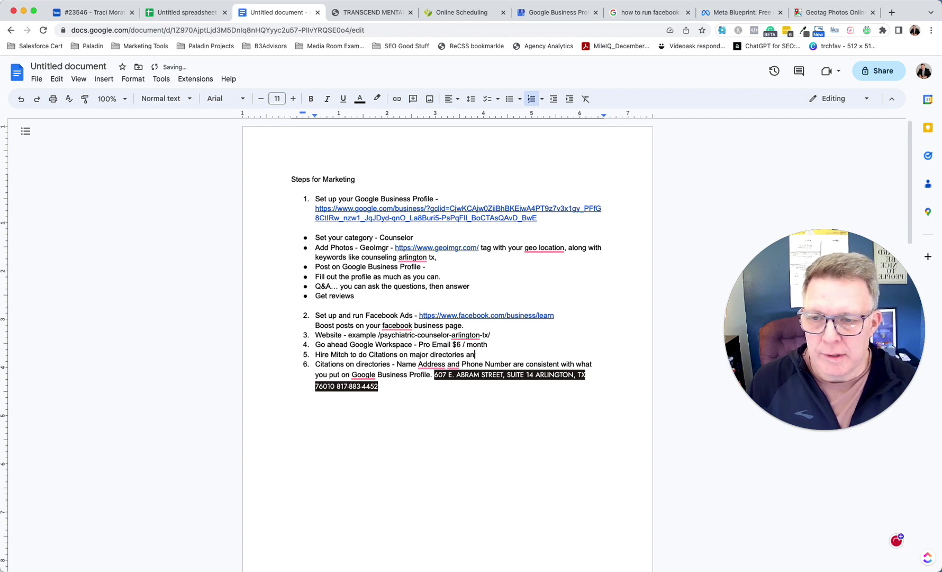
{"action": "type", "text": "d niche directors."}
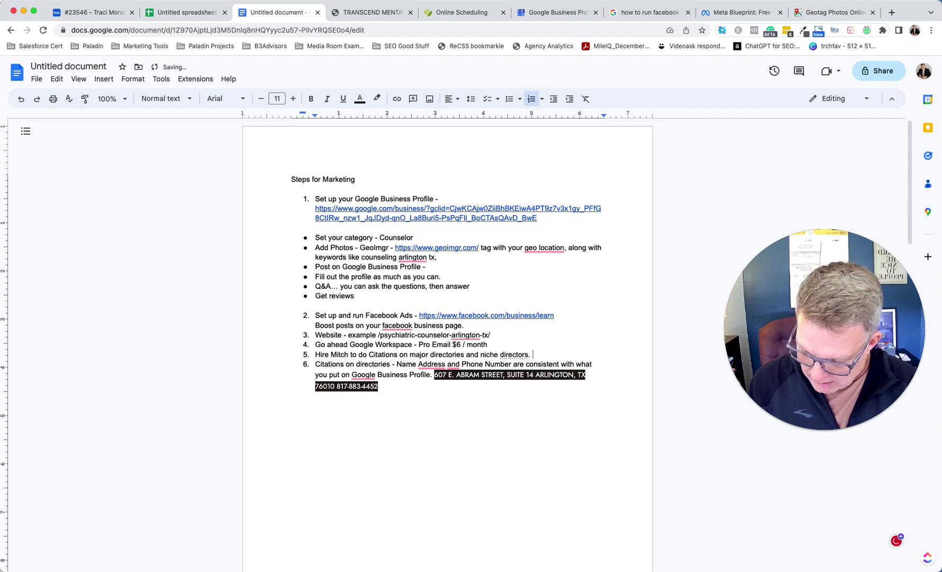
{"action": "key", "text": "BackSpace"}
{"action": "key", "text": "BackSpace"}
{"action": "key", "text": "BackSpace"}
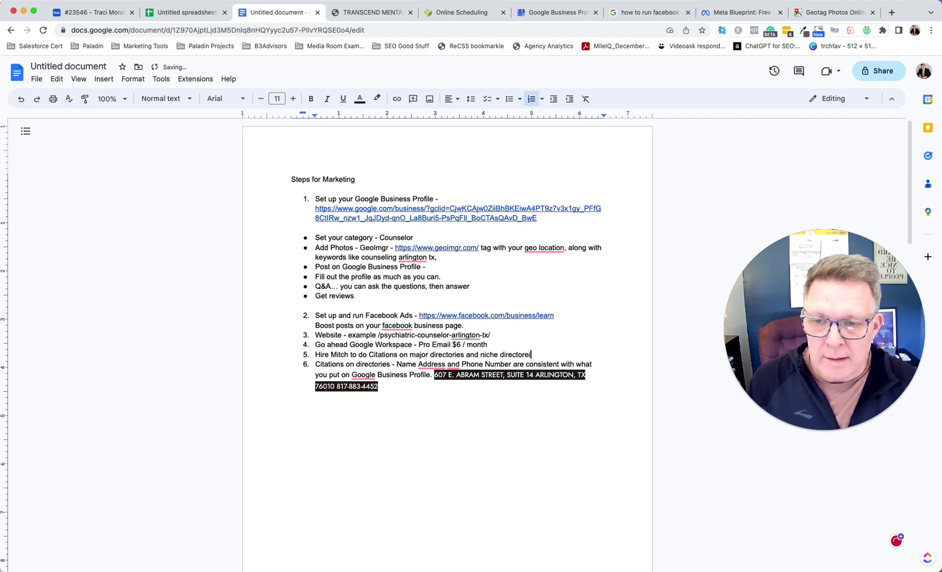
{"action": "type", "text": "ies. "}
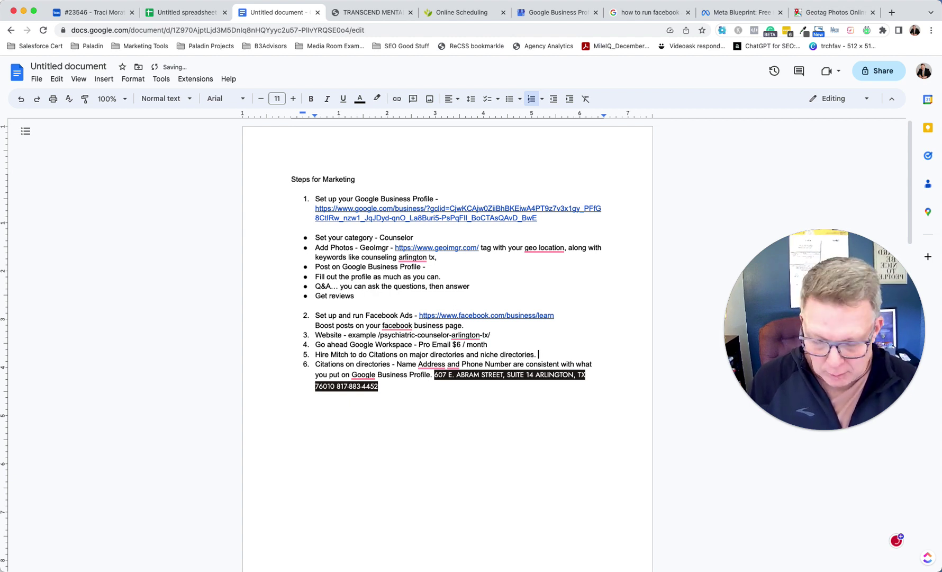
{"action": "type", "text": "$"}
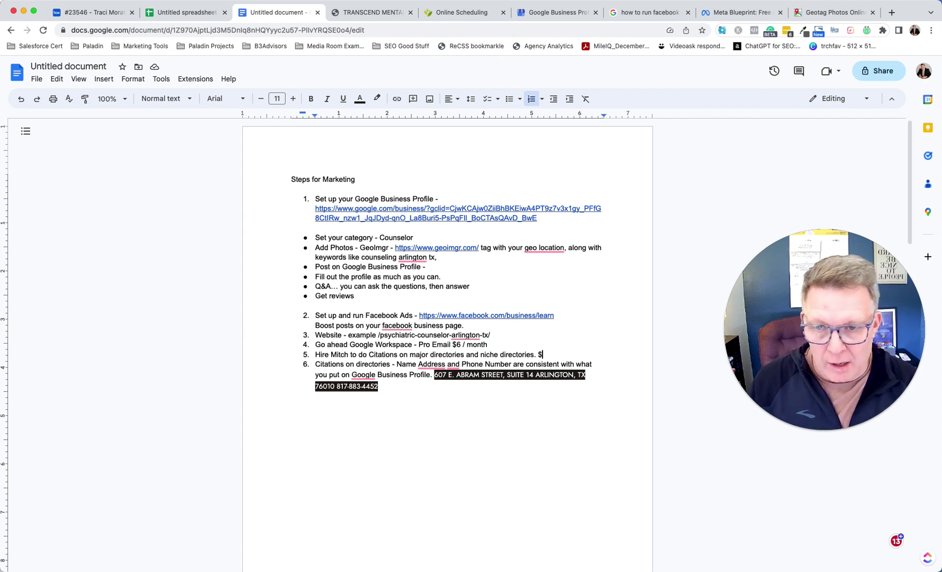
{"action": "type", "text": "300"}
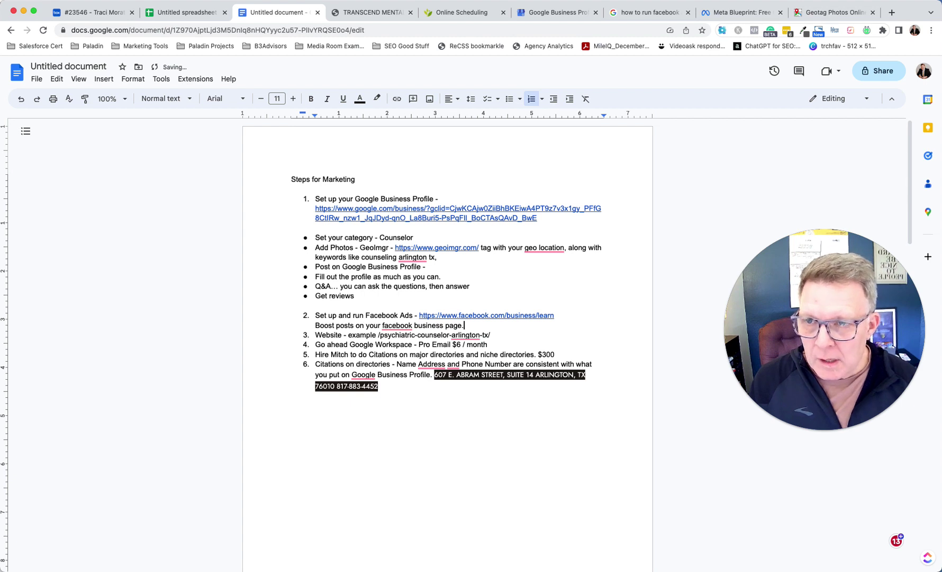
Step: Add the price "$600" after "Set up your Google Business Profile -", before the link
{"action": "left_click", "coordinate": [452, 197]}
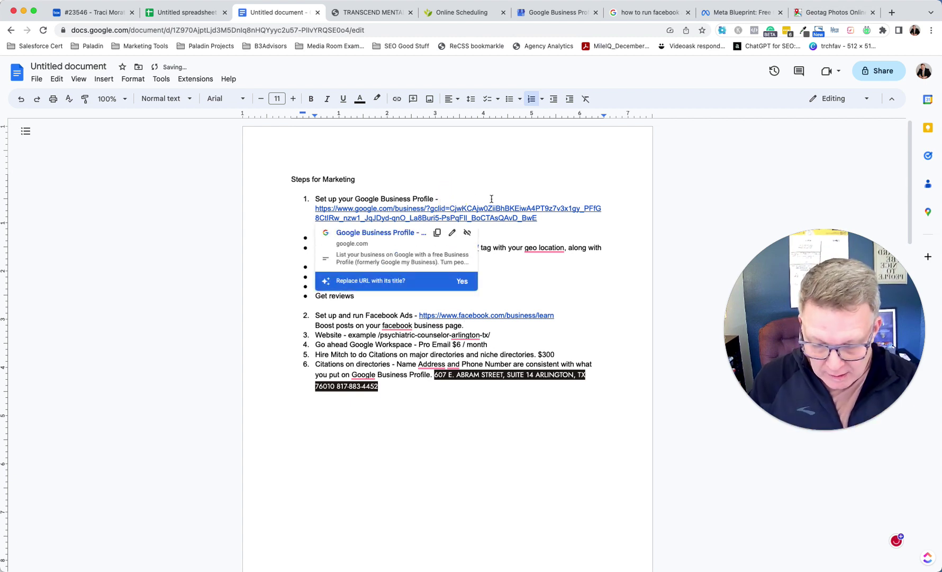
{"action": "type", "text": "$600"}
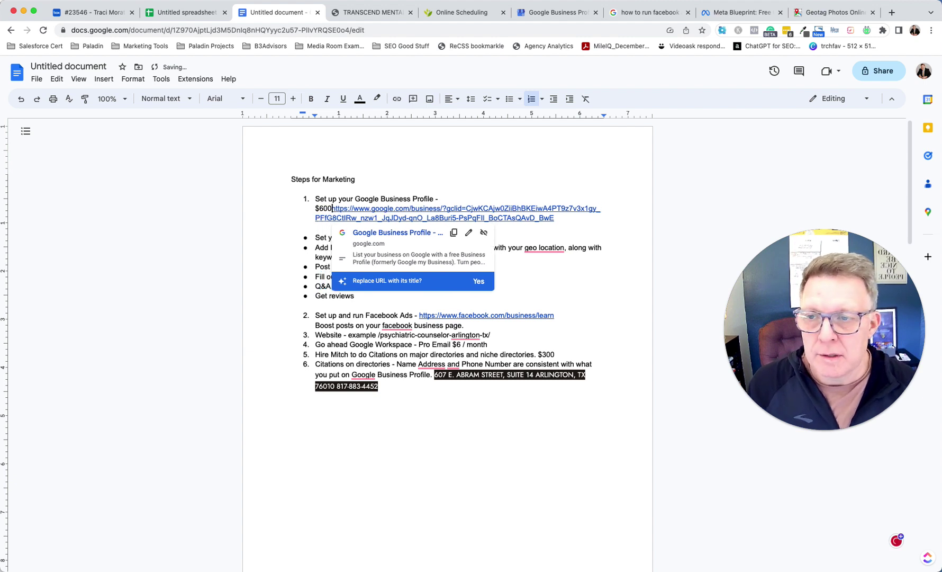
{"action": "scroll", "coordinate": [529, 262], "scroll_direction": "down", "scroll_amount": 1}
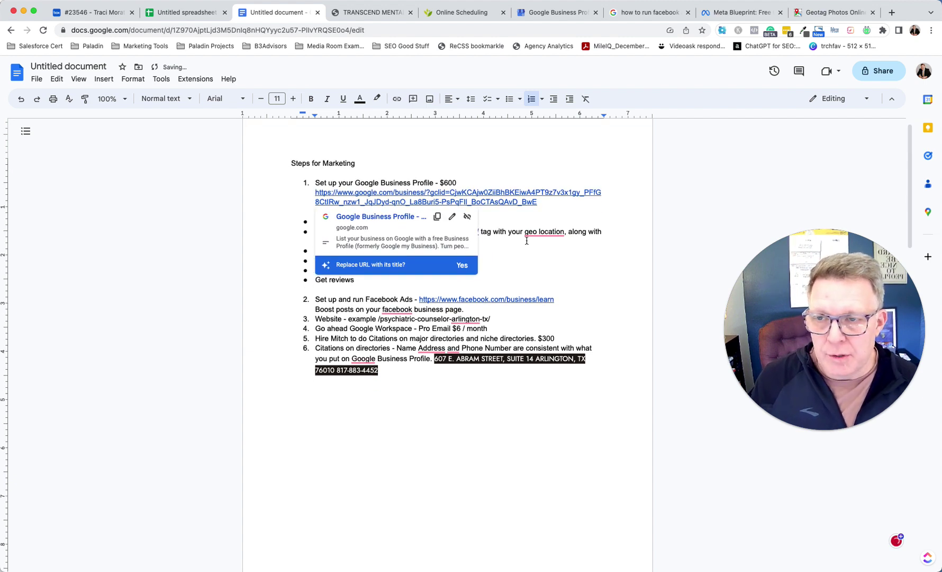
Step: Append "6 pages for $1000" to the Website item, after the example page address
{"action": "left_click", "coordinate": [364, 328]}
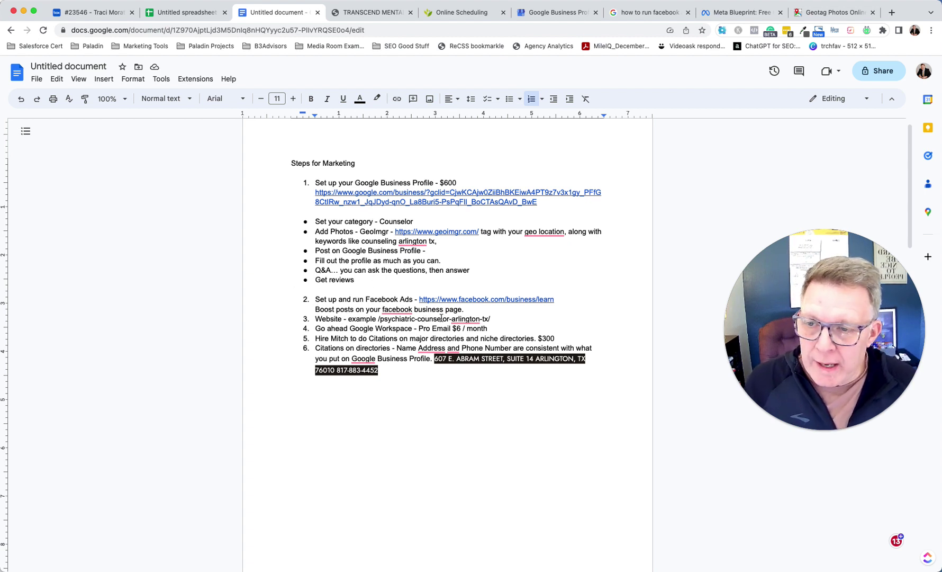
{"action": "left_click", "coordinate": [501, 318]}
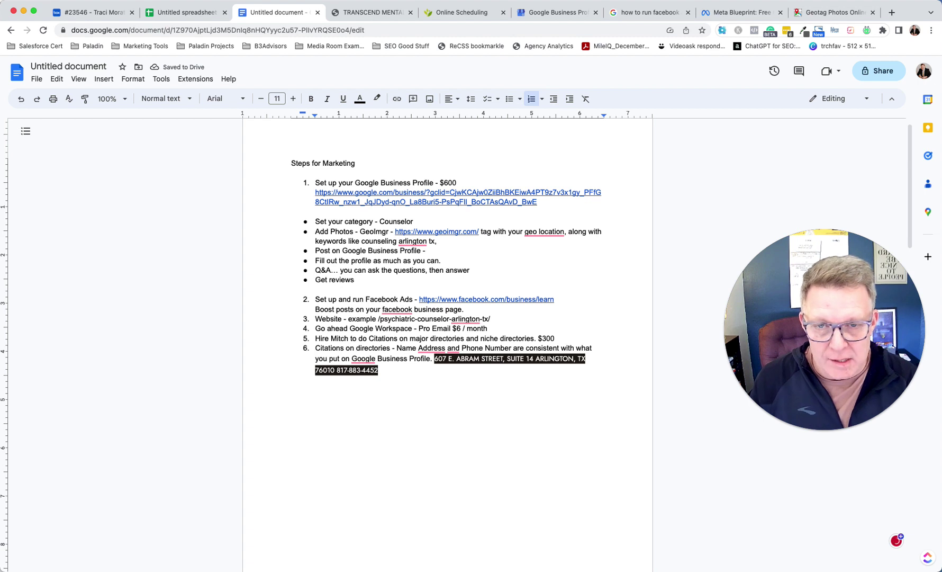
{"action": "type", "text": "6 "}
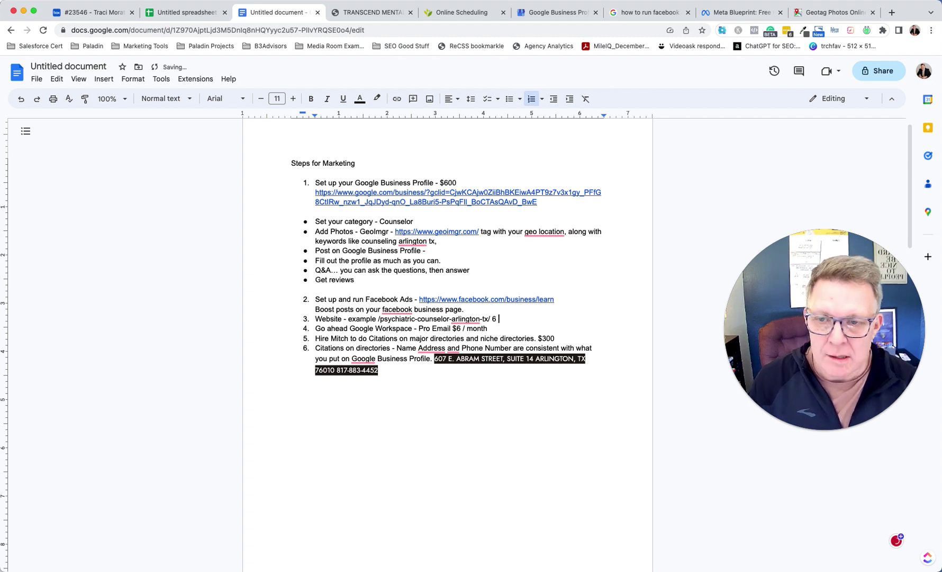
{"action": "type", "text": "pages for "}
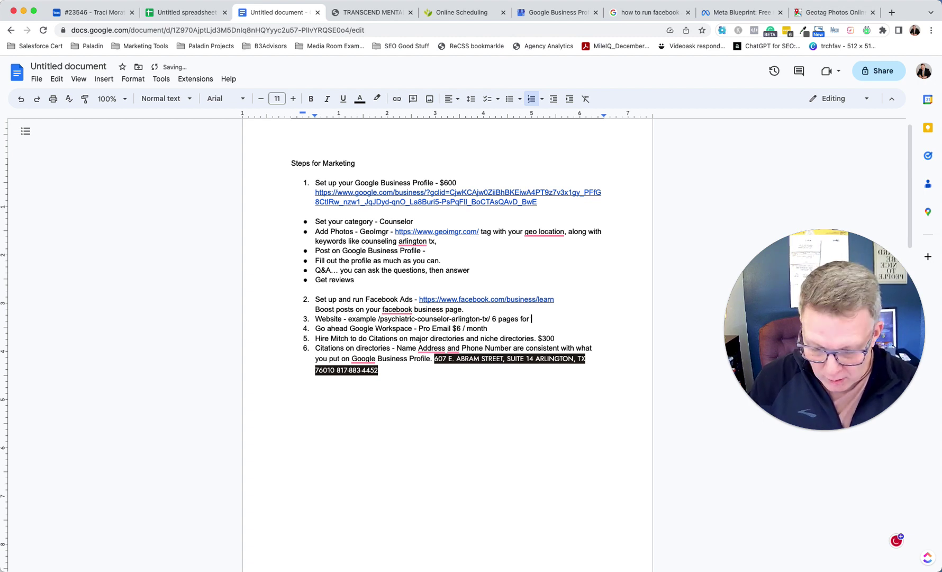
{"action": "type", "text": "$1000"}
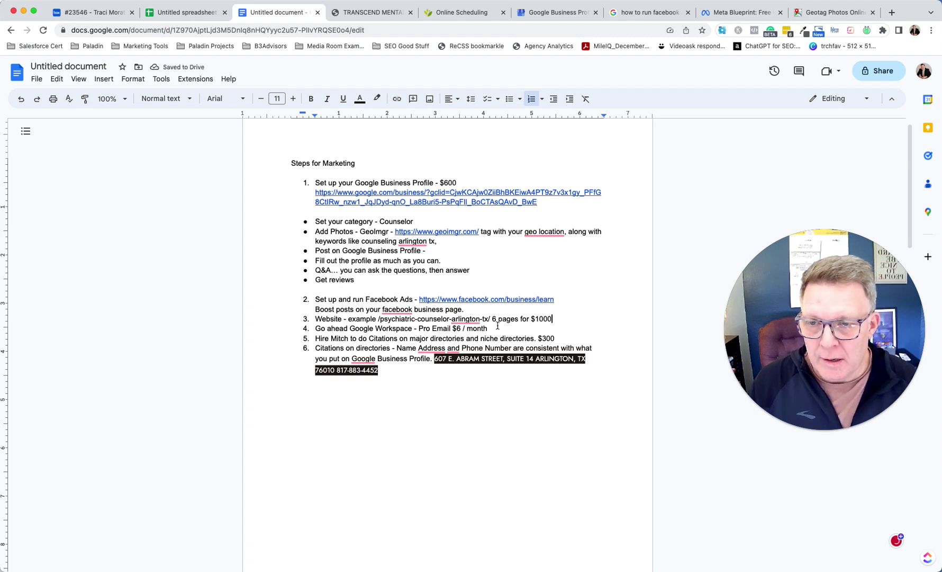
Step: Append the price "$135" to the Google Workspace item, after "$6 / month"
{"action": "left_click_drag", "start_coordinate": [487, 328], "coordinate": [325, 329]}
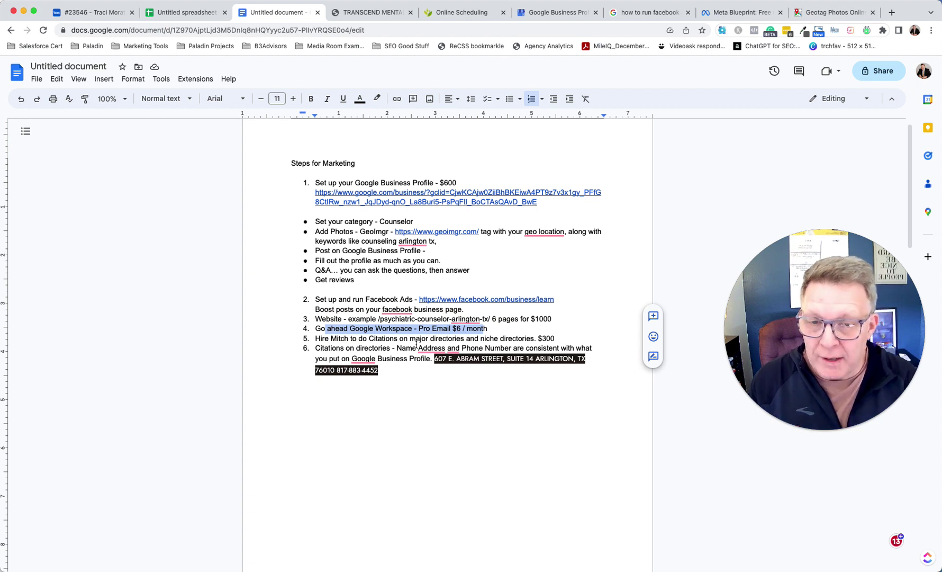
{"action": "left_click", "coordinate": [493, 327]}
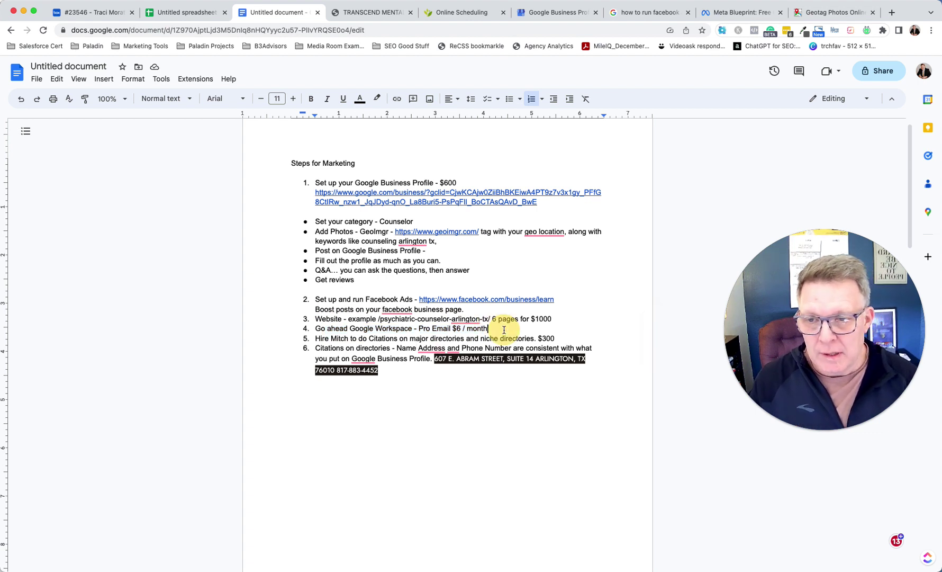
{"action": "type", "text": "$"}
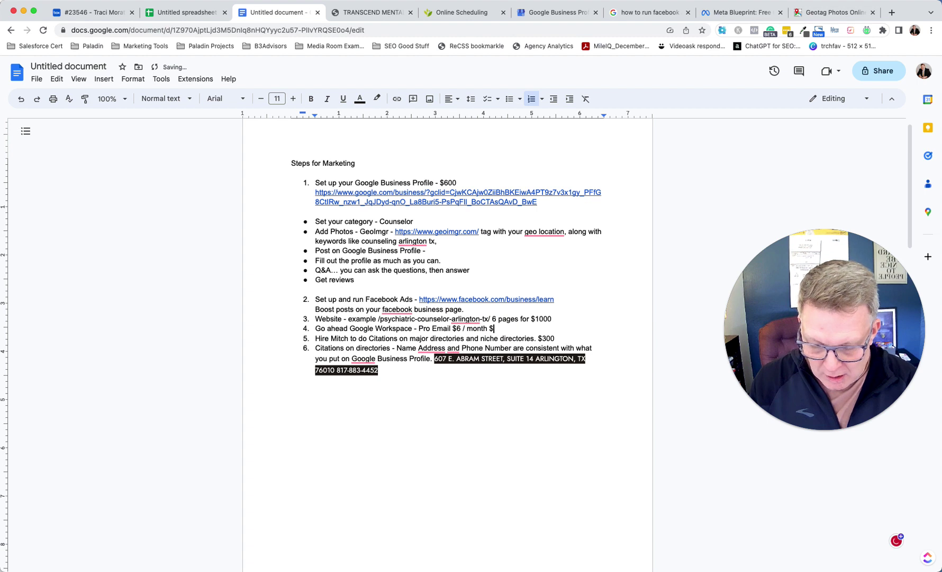
{"action": "type", "text": "135"}
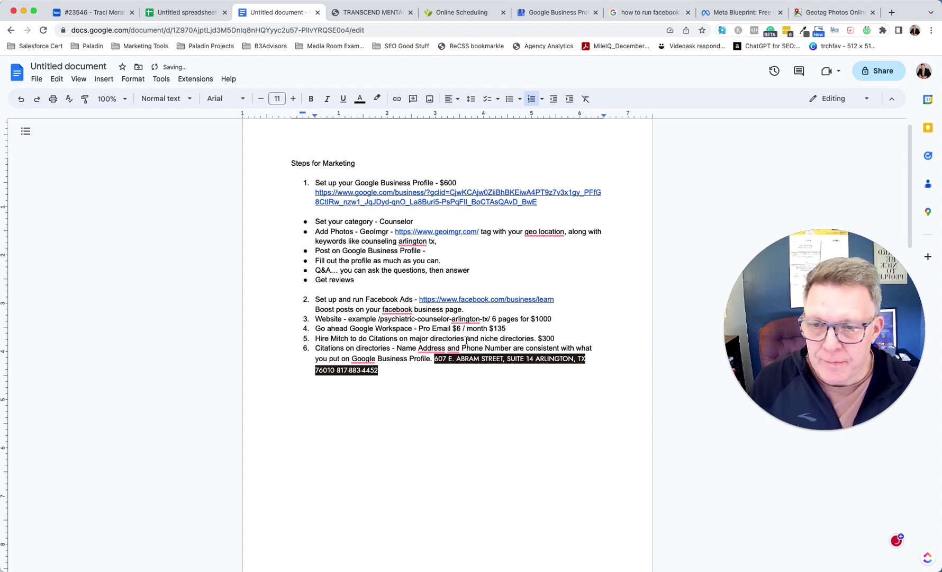
{"action": "left_click", "coordinate": [409, 338]}
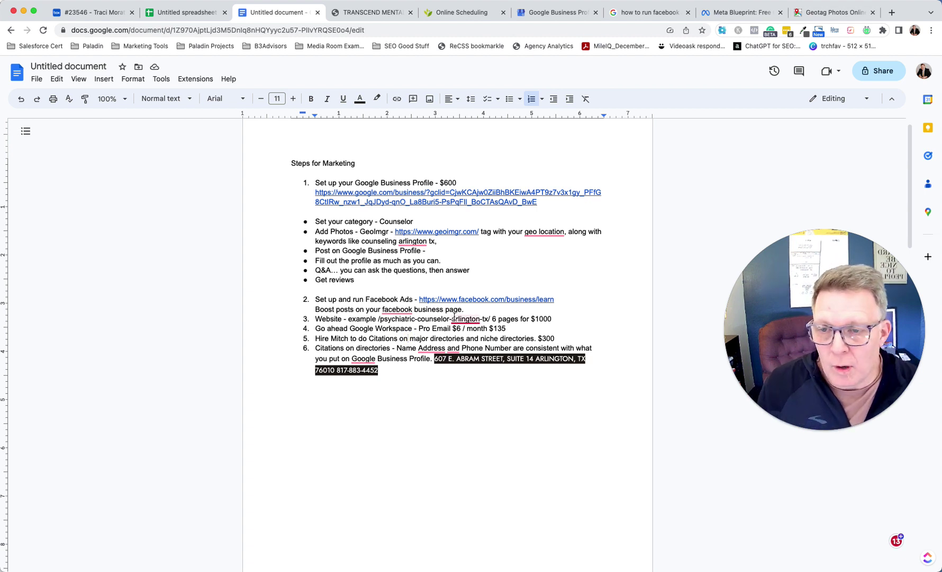
{"action": "mouse_move", "coordinate": [451, 325]}
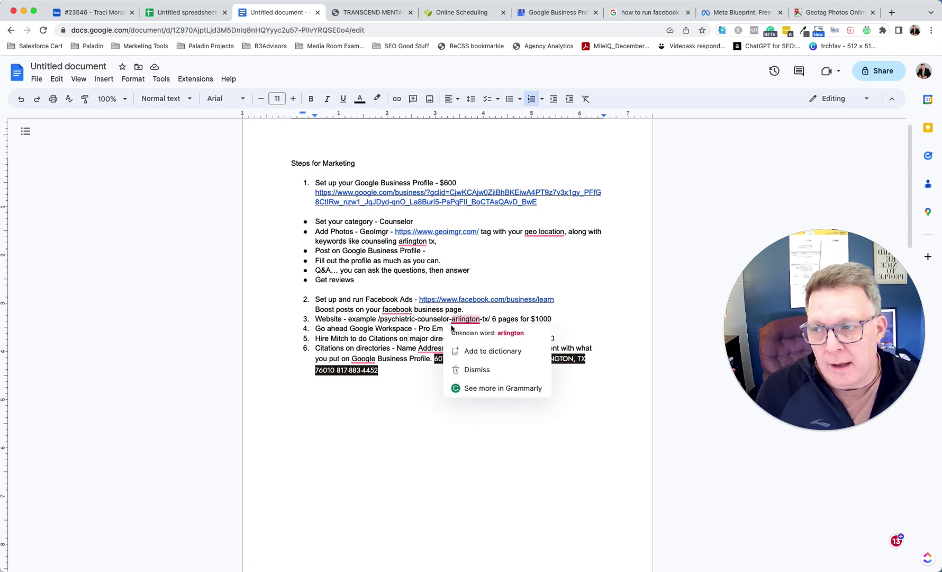
{"action": "left_click", "coordinate": [391, 270]}
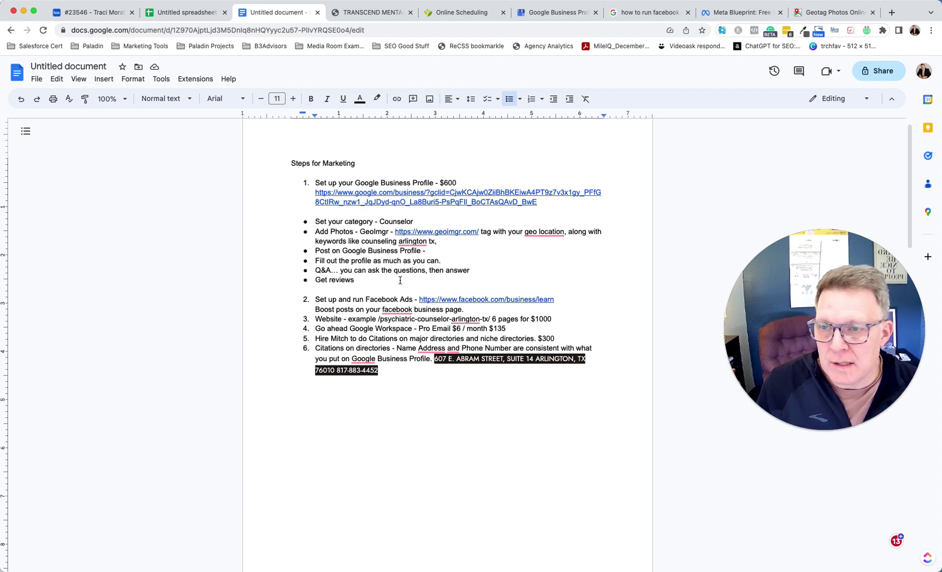
{"action": "mouse_move", "coordinate": [402, 311]}
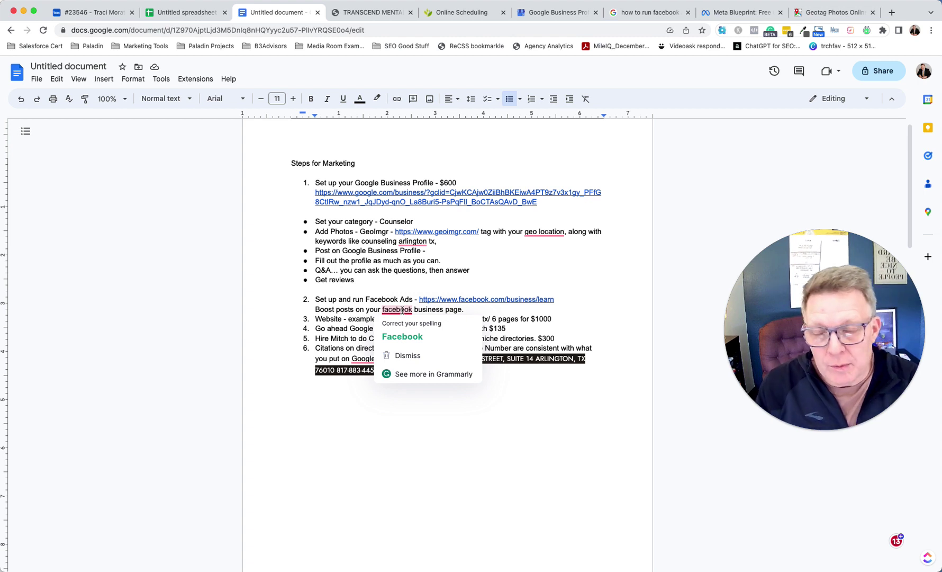